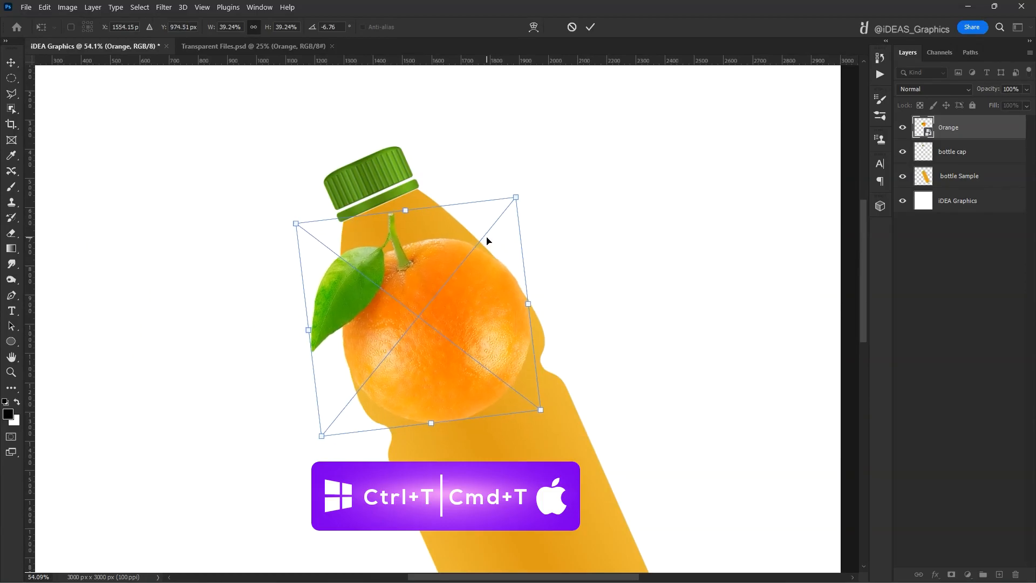
- Duplicate the orange at about half size, place the copy at the bottle's right edge and stack it behind the large orange
key(ctrl+j)
key(ctrl+t)
drag(517, 201, 479, 341)
key(Return)
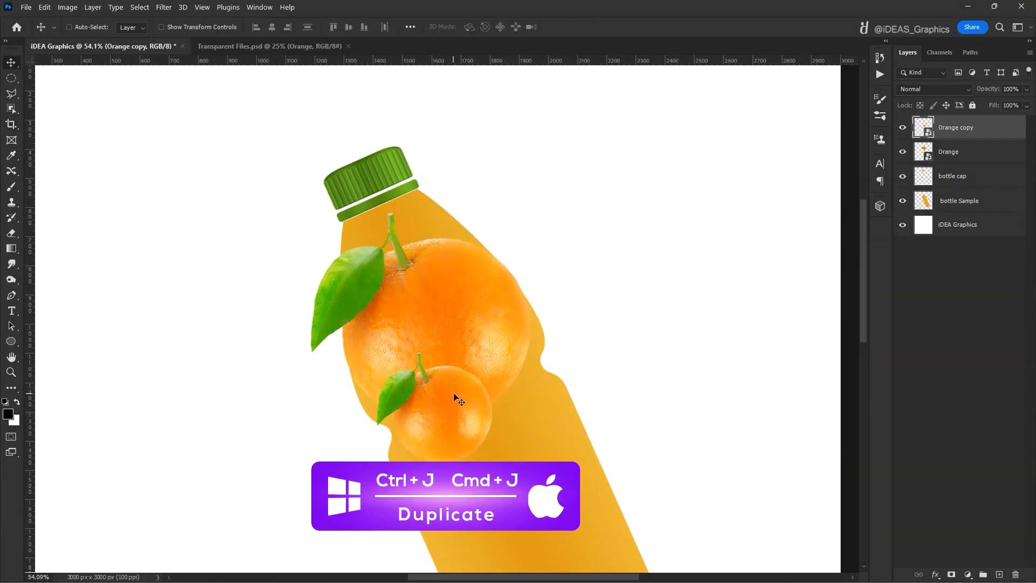
drag(448, 398, 501, 324)
drag(964, 127, 965, 156)
- Duplicate the smaller orange, turn the copy upside down and place it at the large orange's lower left
key(ctrl+j)
drag(549, 319, 414, 328)
key(ctrl+t)
drag(468, 332, 470, 352)
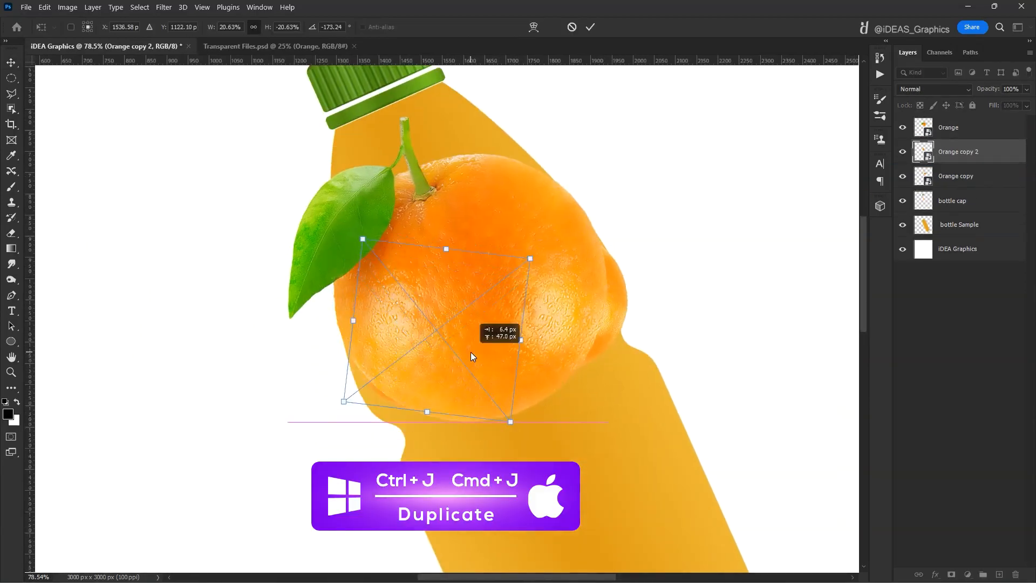
key(Return)
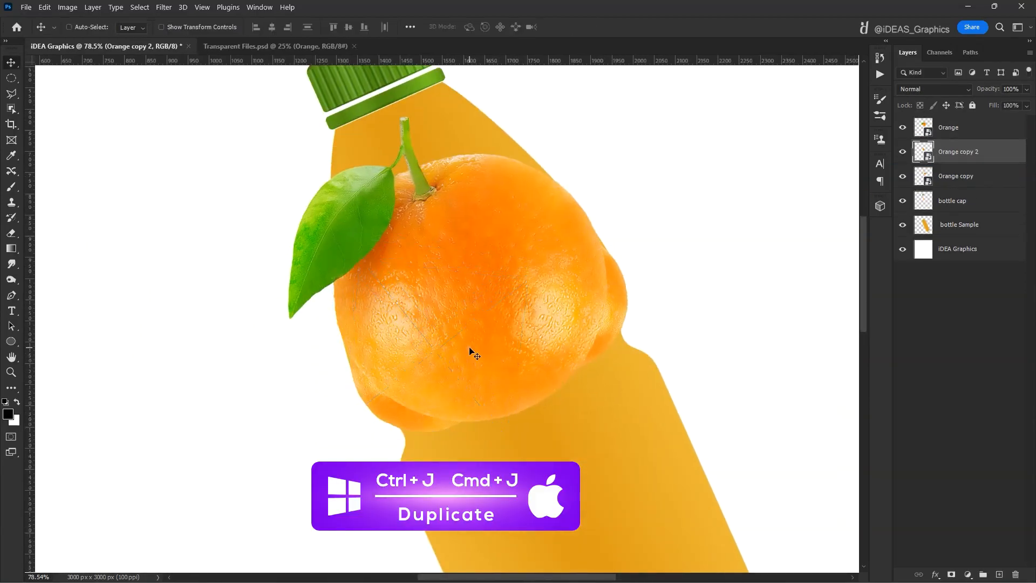
- Shrink and rotate the upside-down orange so that its leaf sticks out at the bottle's left edge
scroll(469, 354, down, 4)
key(ctrl+t)
drag(510, 289, 471, 321)
drag(471, 415, 394, 305)
drag(442, 364, 435, 380)
drag(460, 411, 454, 407)
drag(431, 360, 428, 357)
key(Return)
- Duplicate the large orange, scale the copy to about 26% and place it over the bottle just below the original
ctrl+click(486, 335)
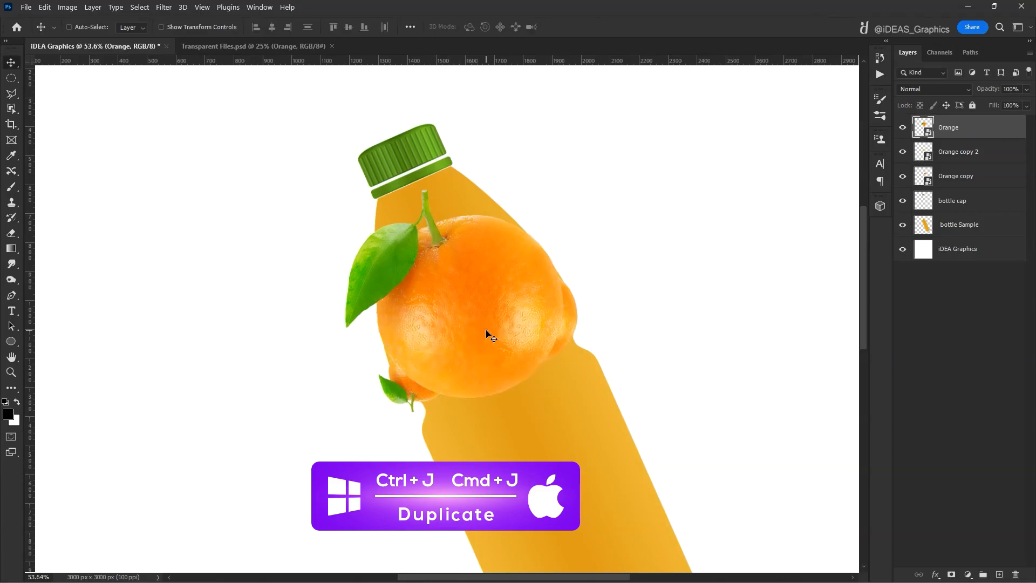
key(ctrl+j)
drag(485, 335, 499, 400)
key(ctrl+t)
drag(342, 262, 426, 326)
scroll(426, 326, down, 3)
drag(487, 277, 501, 272)
- Flip the new orange horizontally, enlarge it slightly and fit it against the bottle's right edge below the large orange
right_click(502, 304)
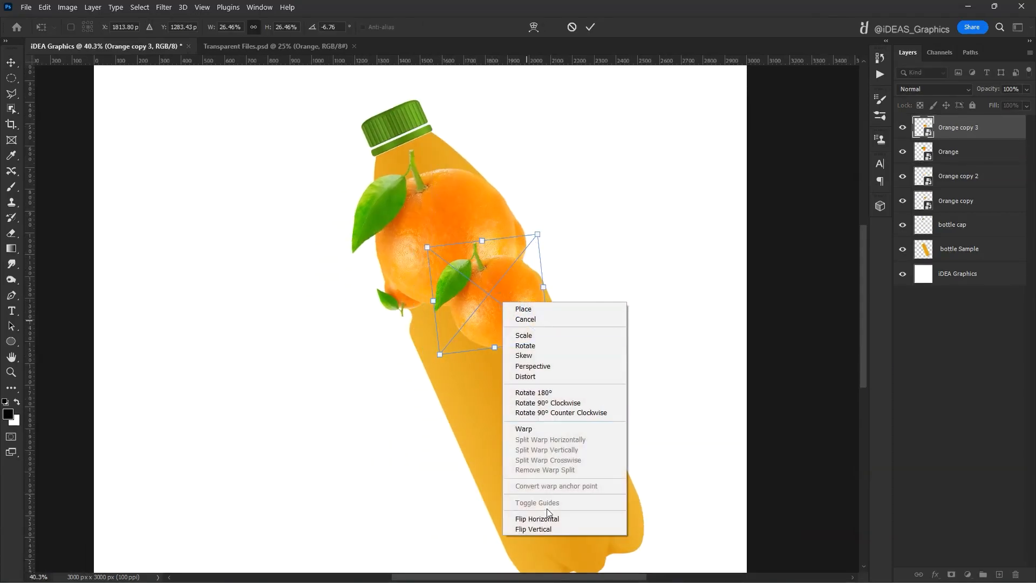
click(553, 504)
drag(428, 341, 404, 359)
drag(596, 263, 599, 241)
drag(521, 309, 482, 344)
key(Return)
- Duplicate the middle orange, shrink and flip the copy, and fit it at the bottle's left edge with its leaf facing outward
key(ctrl+[)
key(ctrl+])
key(ctrl+t)
drag(513, 264, 492, 283)
right_click(441, 350)
click(490, 330)
drag(490, 330, 432, 286)
drag(427, 337, 447, 312)
drag(472, 362, 478, 366)
key(Return)
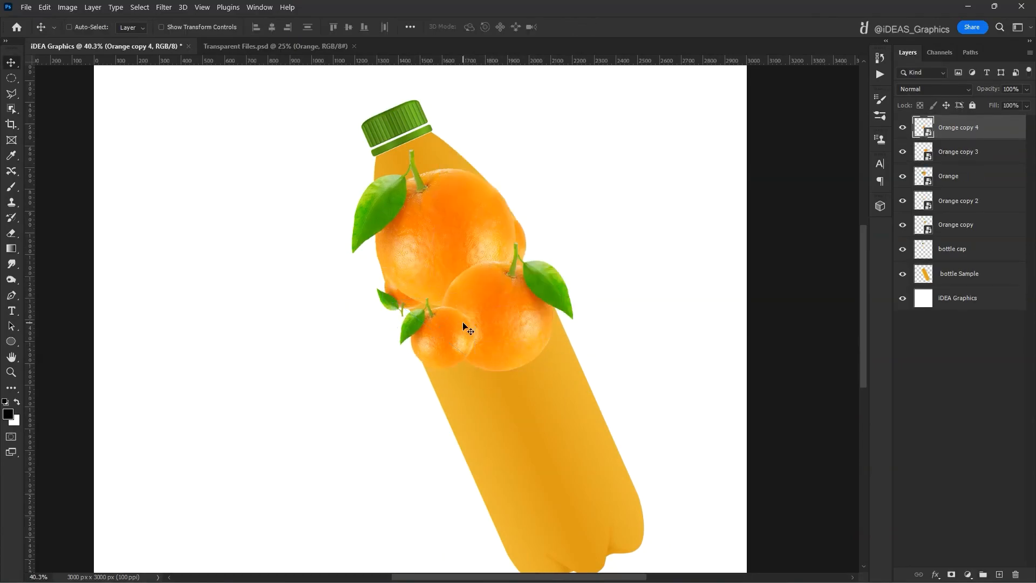
- Duplicate the small left orange to the bottle's right edge, send the copy back two layers and rotate it
alt+drag(462, 326, 561, 332)
key(ctrl+[)
key(ctrl+[)
key(ctrl+t)
drag(619, 250, 636, 298)
key(Return)
- Duplicate the middle orange downward, then flip, shrink and rotate the copy to fit the bottle's left edge below the small orange
alt+drag(514, 292, 516, 353)
key(ctrl+t)
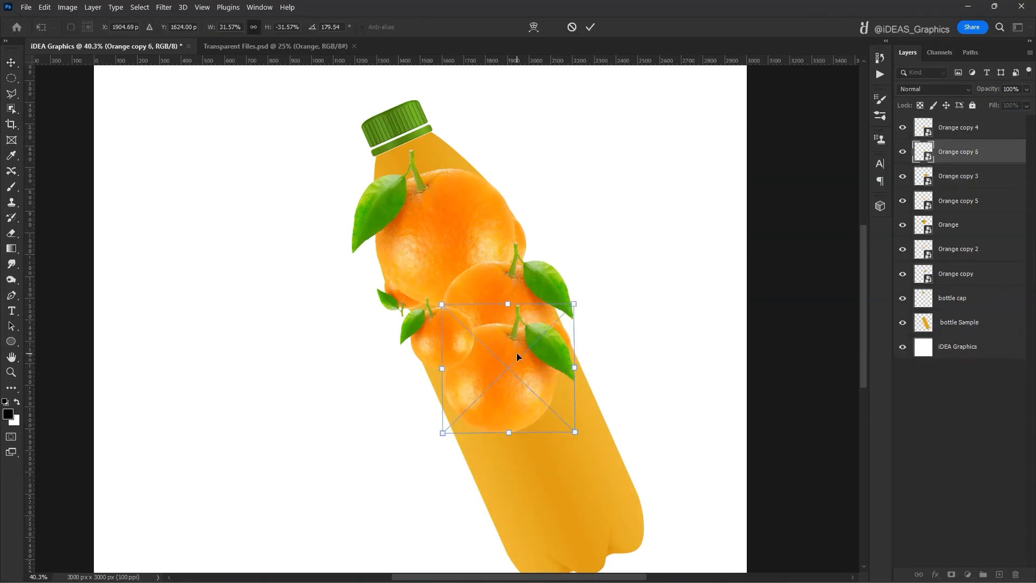
right_click(517, 352)
click(566, 334)
drag(592, 292, 574, 273)
drag(568, 437, 543, 419)
drag(497, 373, 497, 381)
drag(557, 349, 544, 333)
mouse_move(505, 396)
mouse_down()
mouse_move(496, 385)
mouse_move(505, 386)
mouse_up()
key(Return)
- Duplicate the middle orange and move the copy down to the lower part of the bottle
scroll(527, 373, down, 1)
right_click(529, 299)
click(553, 306)
key(ctrl+j)
drag(533, 299, 575, 458)
- Enlarge and rotate the lower orange until it spans the bottle's width
key(ctrl+t)
drag(615, 384, 661, 372)
drag(590, 432, 586, 426)
drag(658, 366, 654, 323)
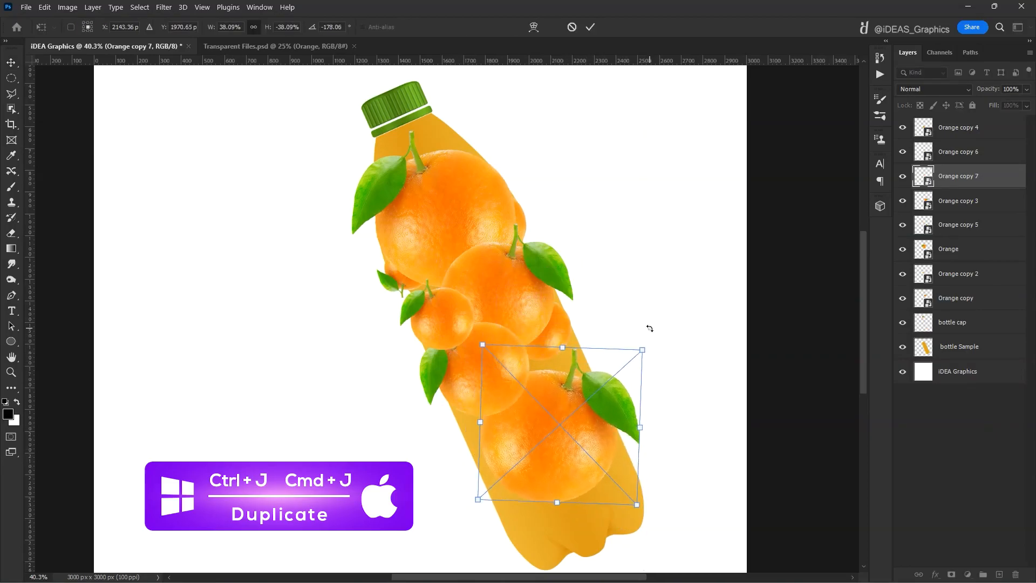
scroll(664, 330, down, 1)
drag(480, 480, 466, 490)
key(Return)
- Duplicate the left-edge orange below the small one, move the copy near the bottle's base and rotate its leaf to the upper left
scroll(662, 293, up, 2)
ctrl+click(451, 329)
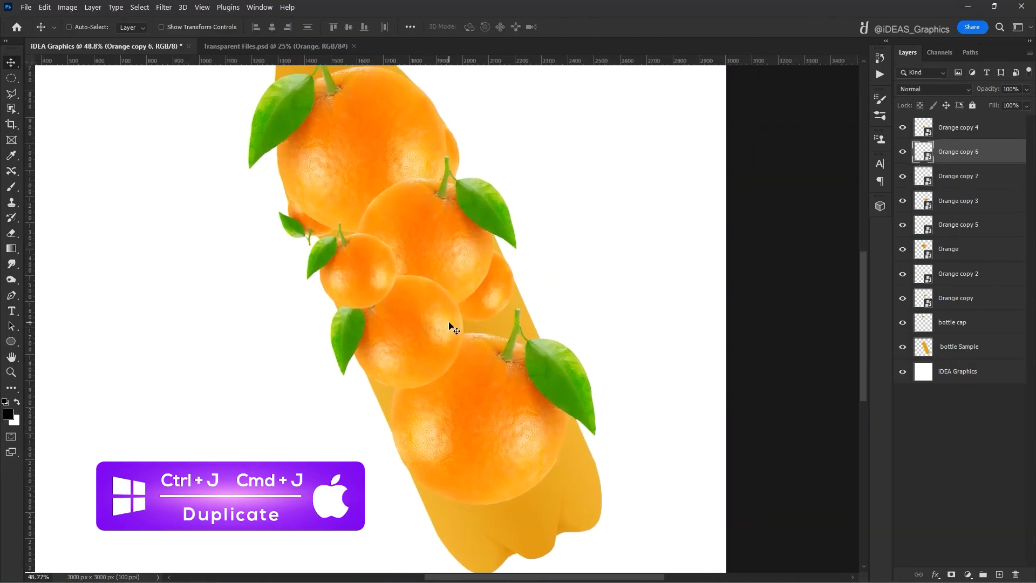
key(ctrl+j)
drag(451, 329, 556, 489)
key(ctrl+t)
drag(553, 348, 599, 380)
double_click(559, 429)
- Duplicate the base orange, shrink, rotate and flip the copy at the bottle's lower-right edge, and send it back two layers
key(ctrl+j)
key(ctrl+t)
drag(538, 441, 585, 421)
drag(639, 372, 556, 429)
drag(537, 453, 585, 400)
right_click(569, 405)
click(599, 399)
key(Return)
key(ctrl+[)
key(ctrl+[)
- Enlarge and rotate the orange near the base slightly and move it up over the large lower orange
ctrl+click(523, 455)
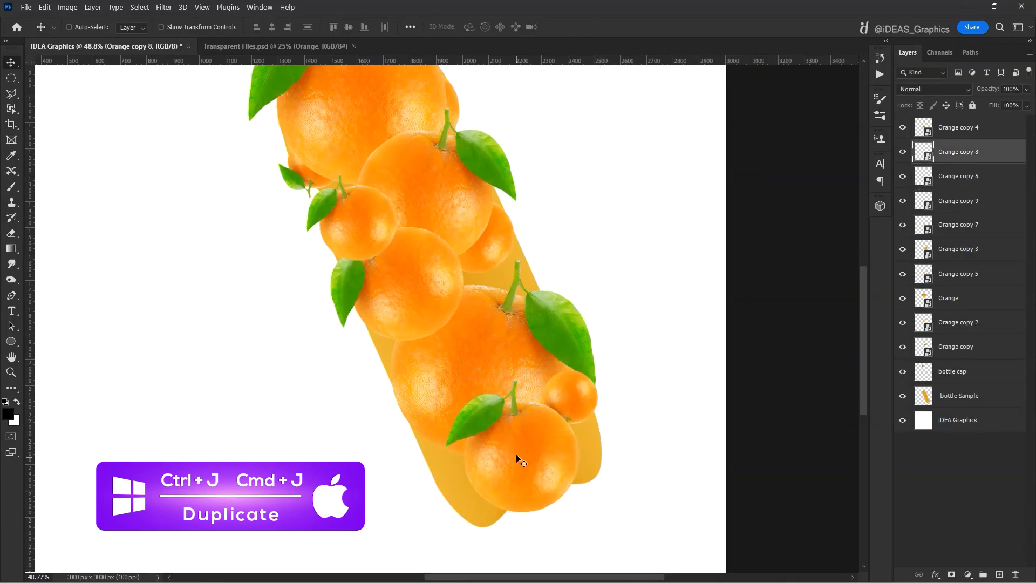
key(ctrl+t)
drag(544, 368, 564, 378)
drag(538, 440, 530, 403)
key(Return)
- Duplicate the small lower-right orange, then rotate and reposition the copy at the bottom end of the bottle
right_click(581, 385)
click(603, 391)
key(ctrl+j)
key(ctrl+t)
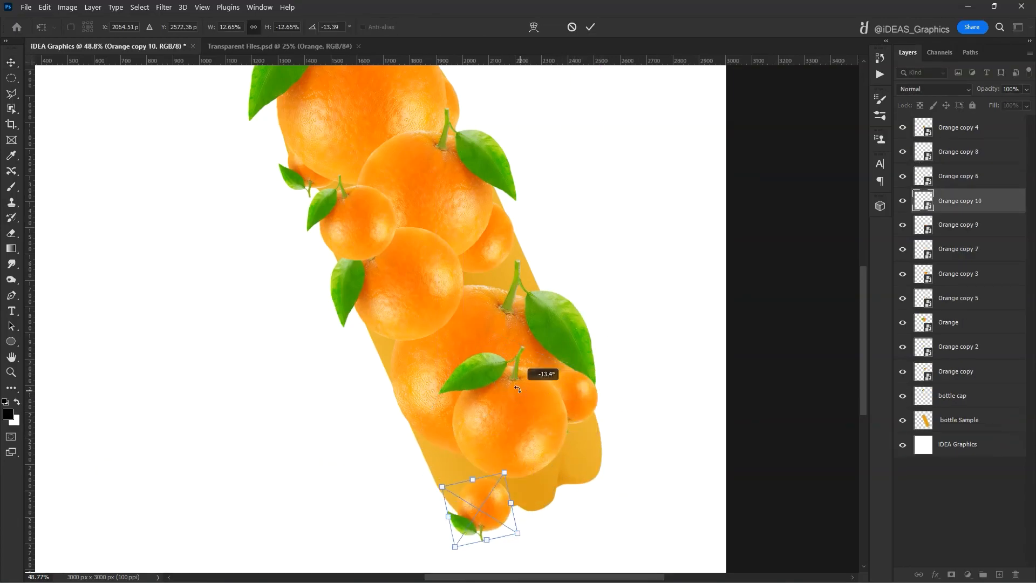
drag(517, 389, 479, 411)
scroll(513, 540, up, 5)
drag(448, 459, 702, 292)
key(Return)
- Duplicate the small bottom orange again and resize the copy to fit the bottle's lower-right corner
key(ctrl+j)
key(ctrl+t)
right_click(701, 291)
drag(747, 254, 703, 275)
key(ctrl+z)
drag(723, 351, 702, 363)
key(Return)
- Duplicate the lower-right corner orange to the middle of the base, bring the copy to the front, enlarge it and flip it
alt+drag(645, 323, 525, 385)
key(ctrl+shift+])
key(ctrl+t)
drag(558, 289, 615, 265)
right_click(547, 343)
click(573, 324)
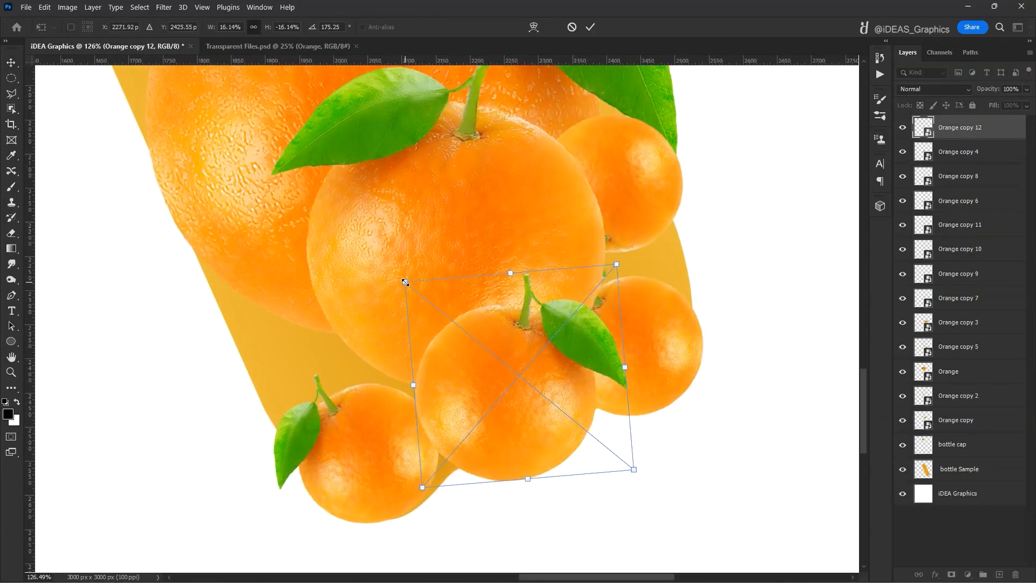
drag(405, 283, 388, 263)
key(Return)
- Duplicate the small orange at the bottle's lower-left corner and send the copy back four layers
scroll(555, 355, down, 5)
right_click(493, 461)
click(504, 467)
scroll(485, 442, up, 6)
alt+drag(646, 326, 520, 274)
key(ctrl+[)
key(ctrl+[)
key(ctrl+[)
key(ctrl+[)
- Scale and rotate the copy to fill the bottle's lower-left edge behind the large orange, with its leaf pointing outward
key(ctrl+t)
mouse_move(377, 389)
mouse_down()
mouse_move(392, 252)
mouse_move(412, 231)
mouse_move(379, 380)
mouse_up()
mouse_move(500, 368)
mouse_down()
mouse_move(469, 367)
mouse_move(500, 371)
mouse_up()
drag(543, 370, 545, 414)
drag(467, 392, 468, 402)
drag(532, 293, 512, 284)
key(Return)
ctrl+click(430, 273)
key(ctrl+t)
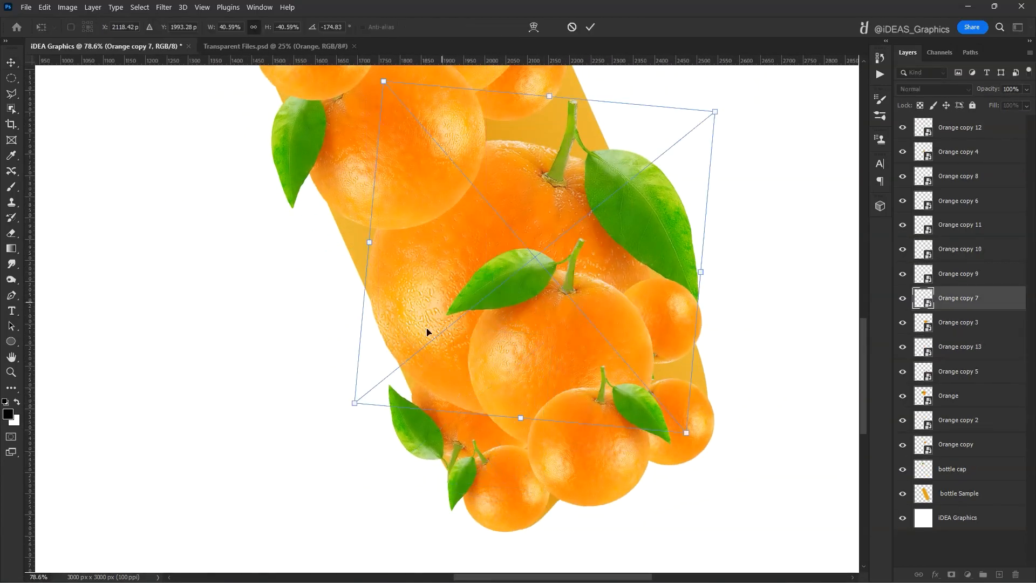
key(Return)
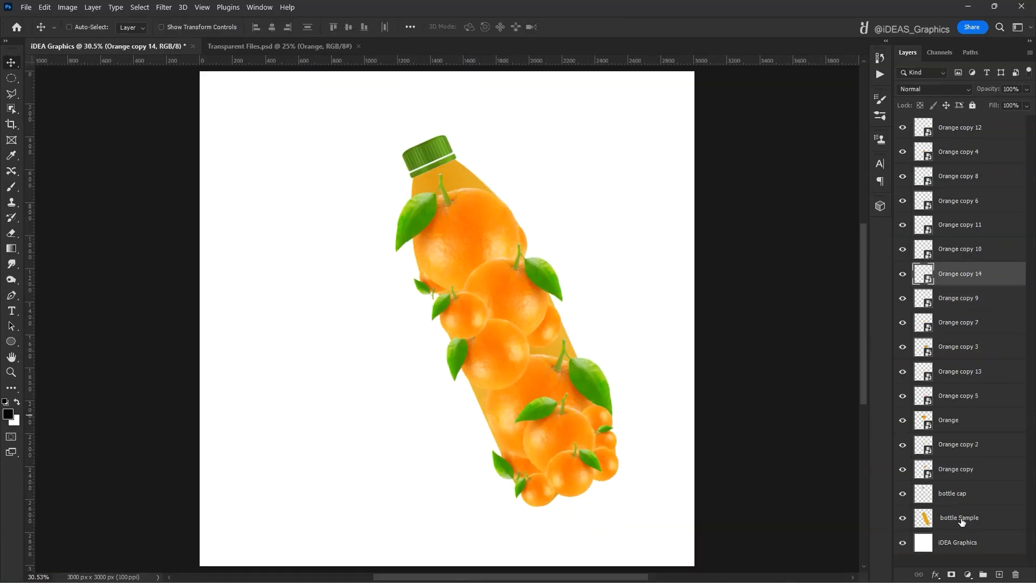
- Hide the bottle Sample layer
click(961, 520)
click(903, 520)
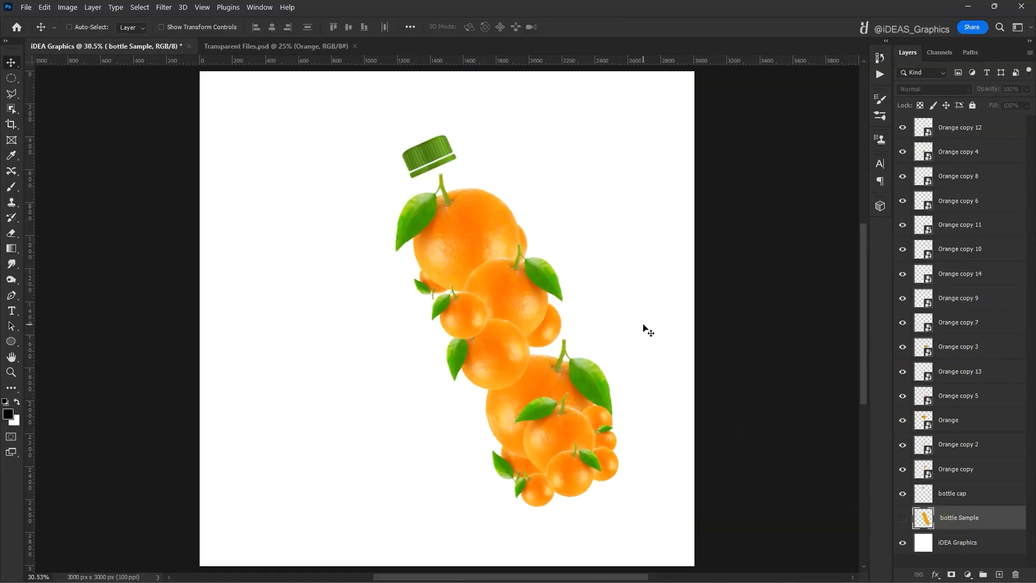
- Duplicate the small orange at the right edge, shrink the copy to about 14%, rotate and flip it, and fill the gap below
right_click(552, 335)
click(562, 341)
key(ctrl+j)
key(ctrl+t)
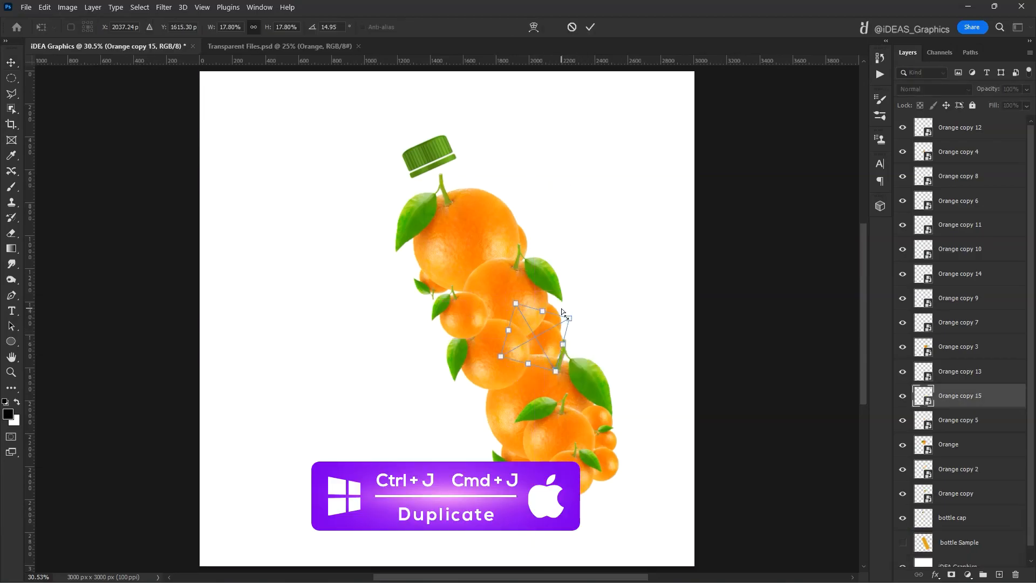
drag(532, 281, 567, 268)
right_click(551, 338)
click(599, 552)
drag(549, 341, 523, 374)
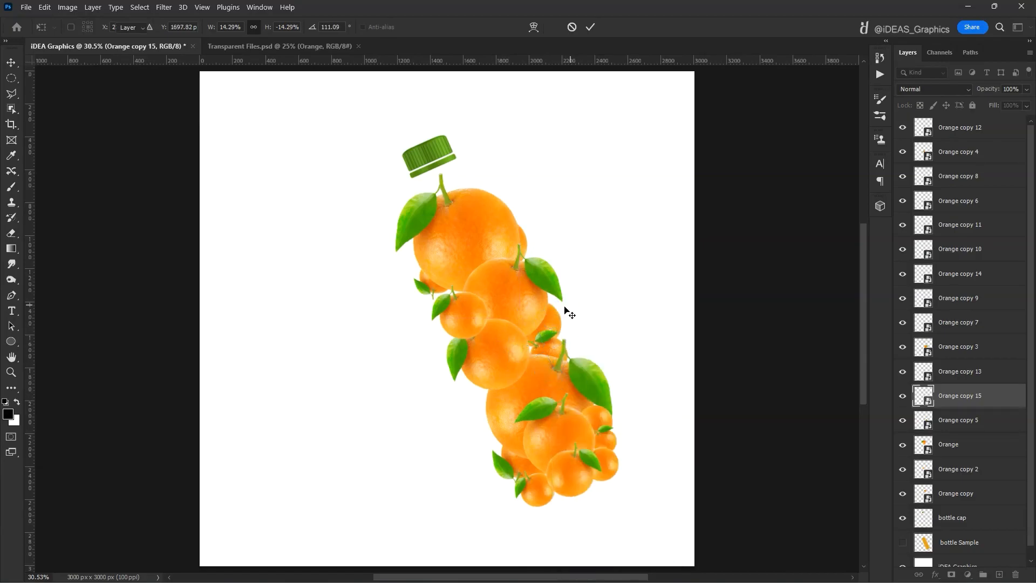
key(Return)
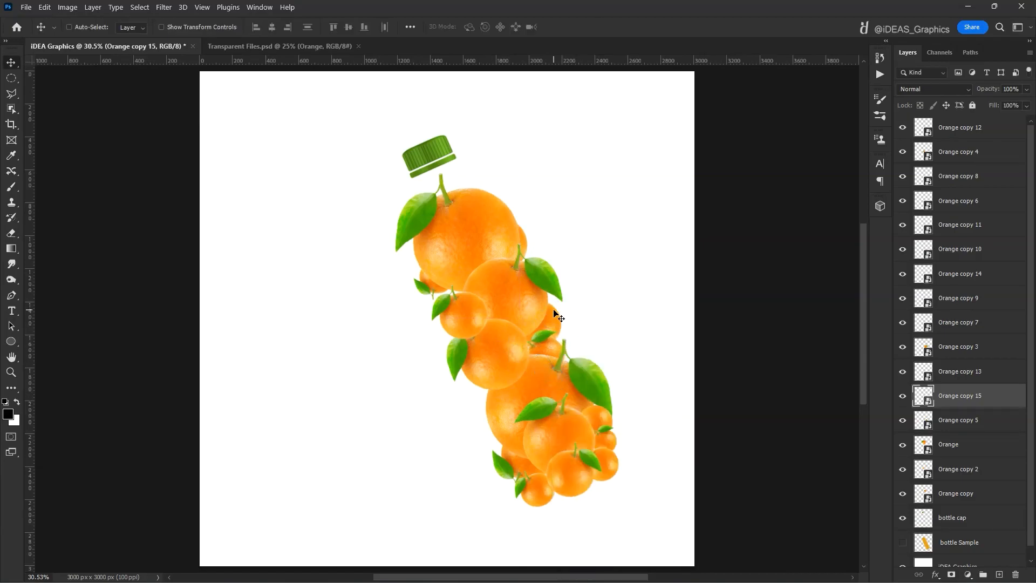
- Copy the orange leaf with its stem from Transparent Files.psd into the iDEA Graphics document
click(302, 47)
right_click(608, 320)
click(632, 326)
drag(635, 358, 397, 373)
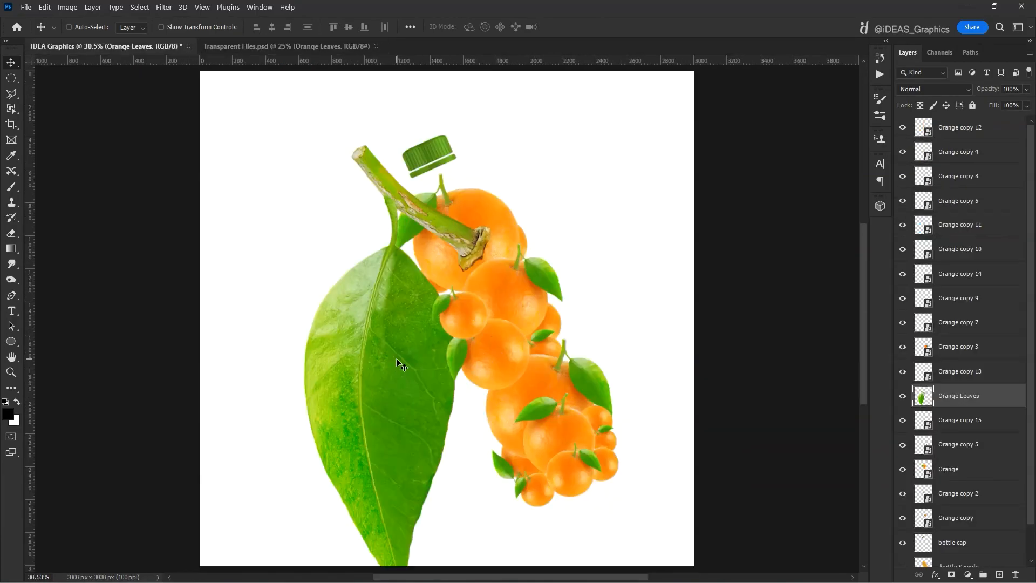
- Shrink the orange leaf and rotate it so the blade points left and its stem tucks behind the oranges at the bottle's upper left
key(ctrl+t)
scroll(397, 360, down, 1)
drag(502, 289, 594, 378)
drag(399, 333, 364, 258)
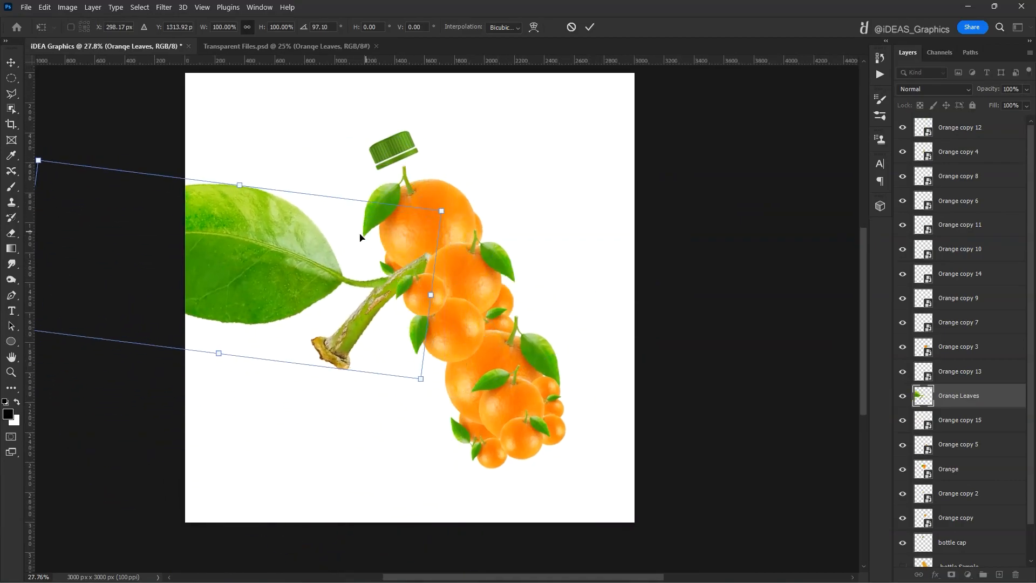
drag(442, 211, 390, 225)
drag(207, 250, 251, 255)
drag(63, 333, 199, 306)
drag(308, 270, 303, 292)
mouse_move(498, 209)
mouse_down()
mouse_move(481, 179)
mouse_move(495, 203)
mouse_up()
drag(343, 257, 372, 215)
key(Return)
- Fine-tune the leaf's rotation slightly and nudge it down and to the left
key(ctrl+t)
drag(541, 231, 539, 214)
key(Return)
key(shift+Down)
key(shift+Left)
- Select only the woody branch in Transparent Files.psd with the Polygonal Lasso and paste it into the iDEA Graphics document
click(332, 46)
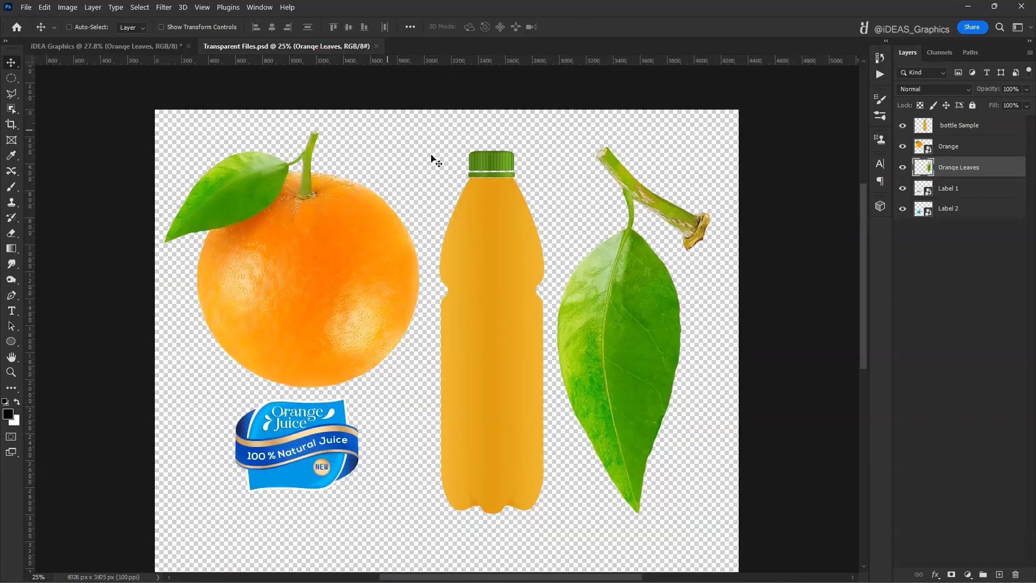
key(l)
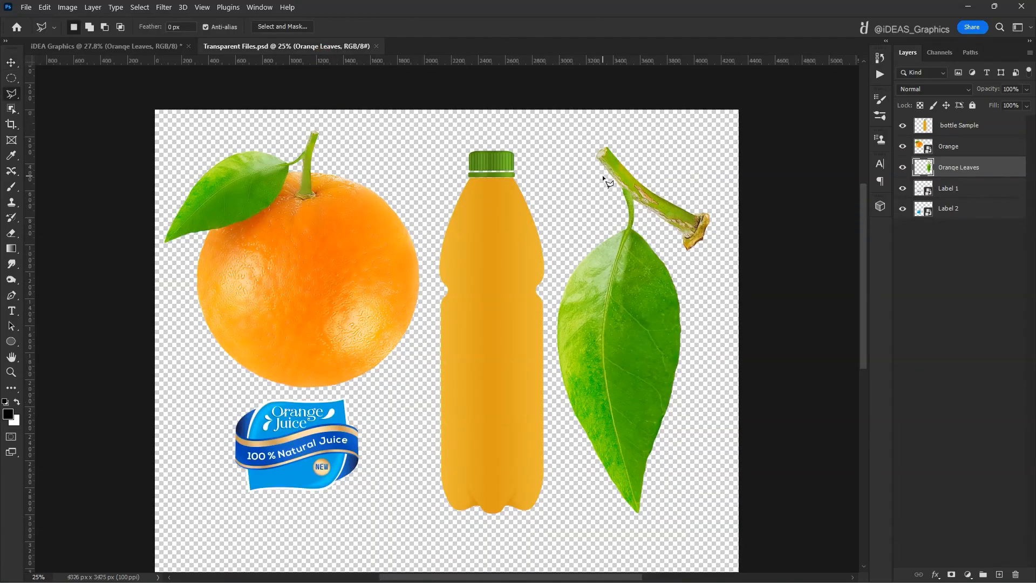
click(698, 264)
click(720, 214)
click(715, 172)
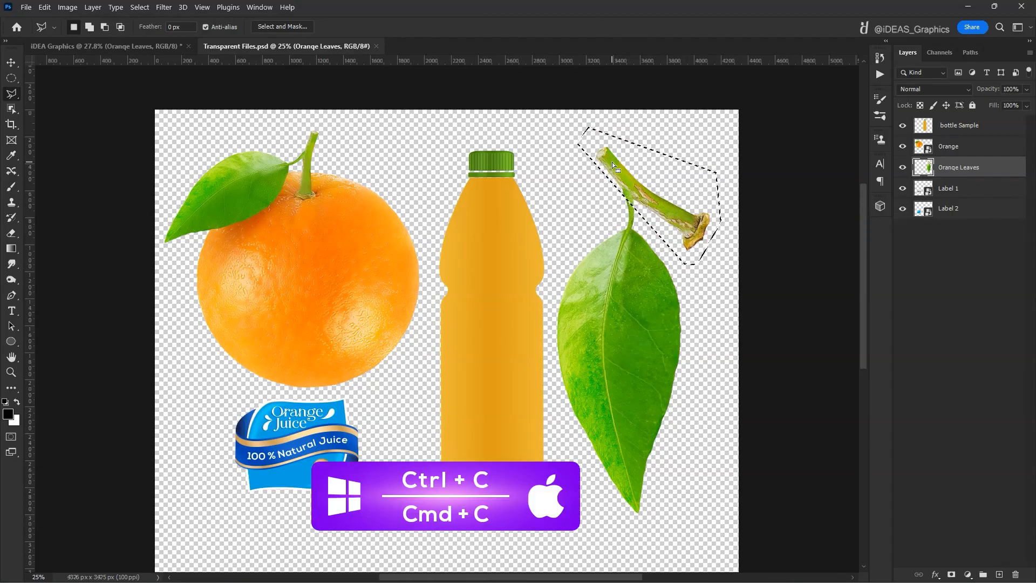
click(156, 47)
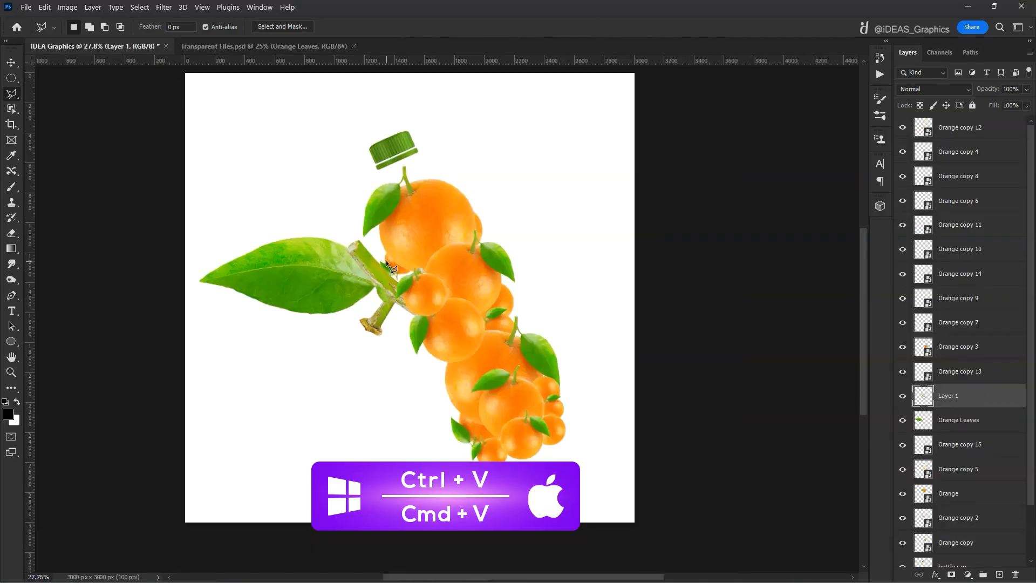
key(v)
key(ctrl+v)
- Enlarge the pasted branch to about 165% and rotate it to run from behind the upper oranges off the canvas's upper-right edge
key(ctrl+t)
drag(654, 203, 688, 211)
scroll(578, 176, up, 1)
drag(609, 155, 696, 85)
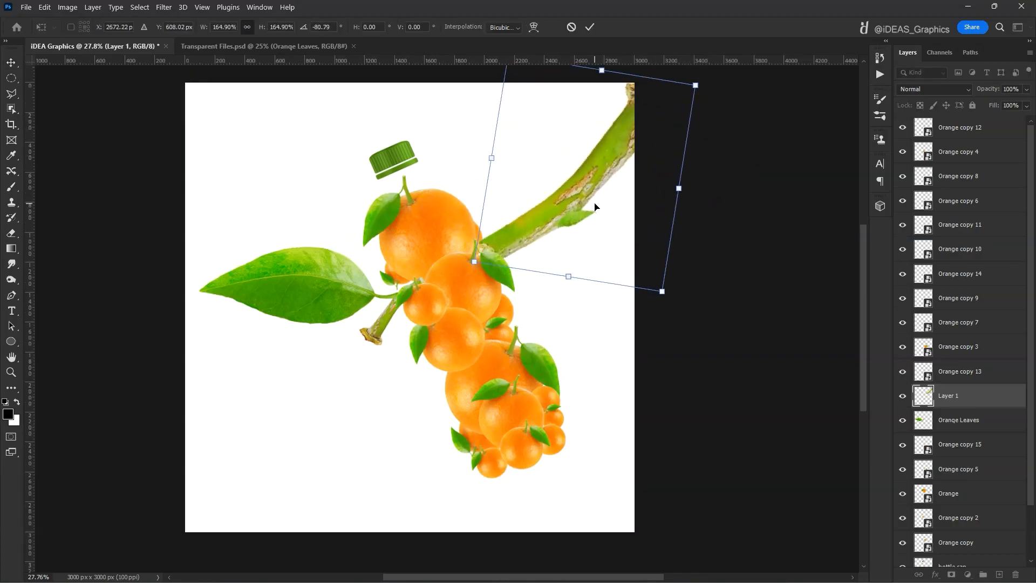
scroll(594, 204, up, 1)
drag(735, 124, 739, 137)
drag(646, 163, 622, 187)
key(Return)
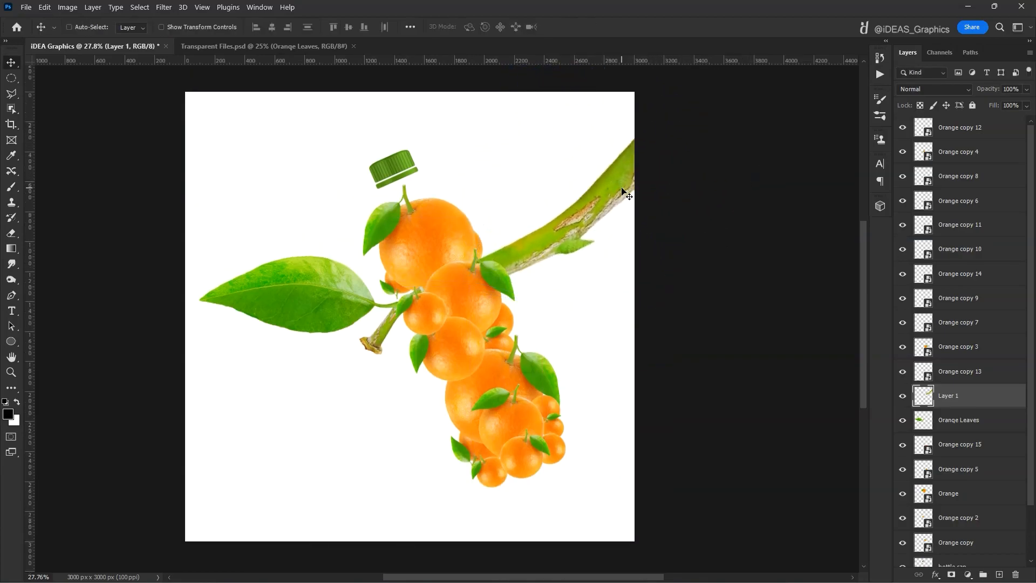
- Refine the branch's size, rotation and position where it meets the oranges and the canvas edge
key(ctrl+t)
drag(696, 198, 686, 197)
drag(708, 110, 715, 120)
drag(646, 164, 651, 176)
key(Return)
- Outline the leftover leaf piece under the branch with the Pen tool, feather the selection by 0.6 pixels and delete the piece
scroll(586, 240, up, 6)
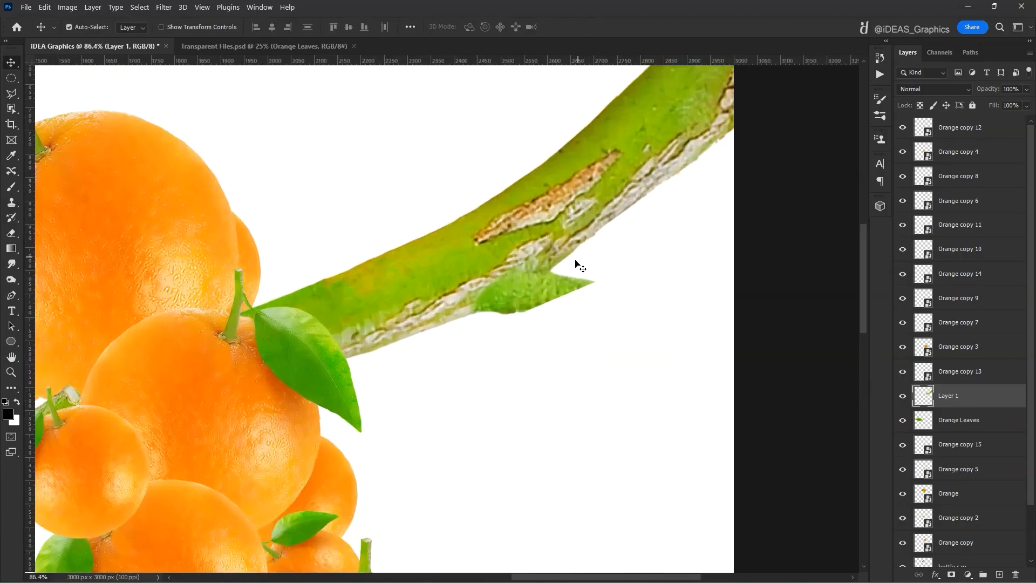
key(p)
scroll(553, 278, up, 3)
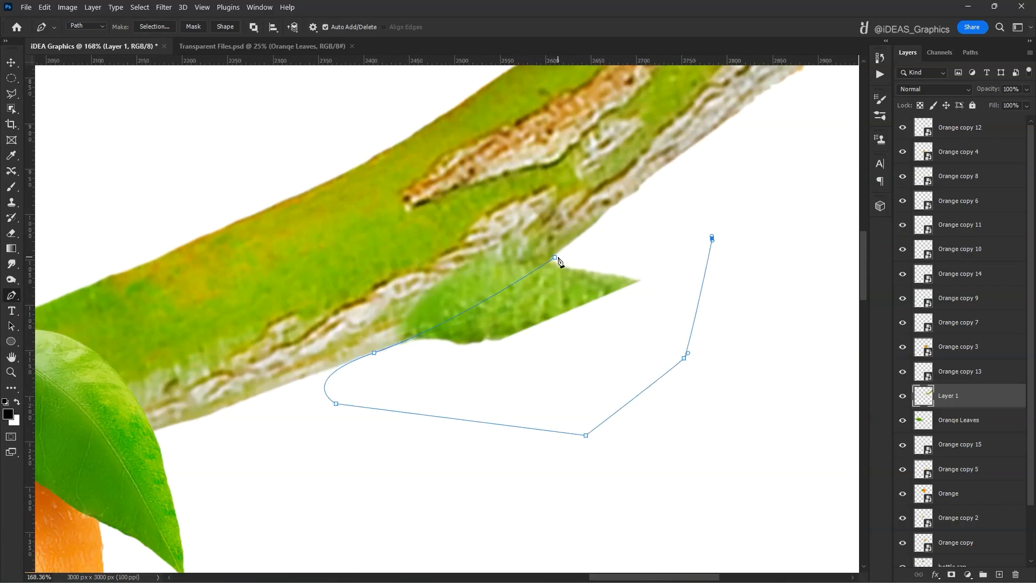
key(ctrl+Return)
key(l)
key(shift+F6)
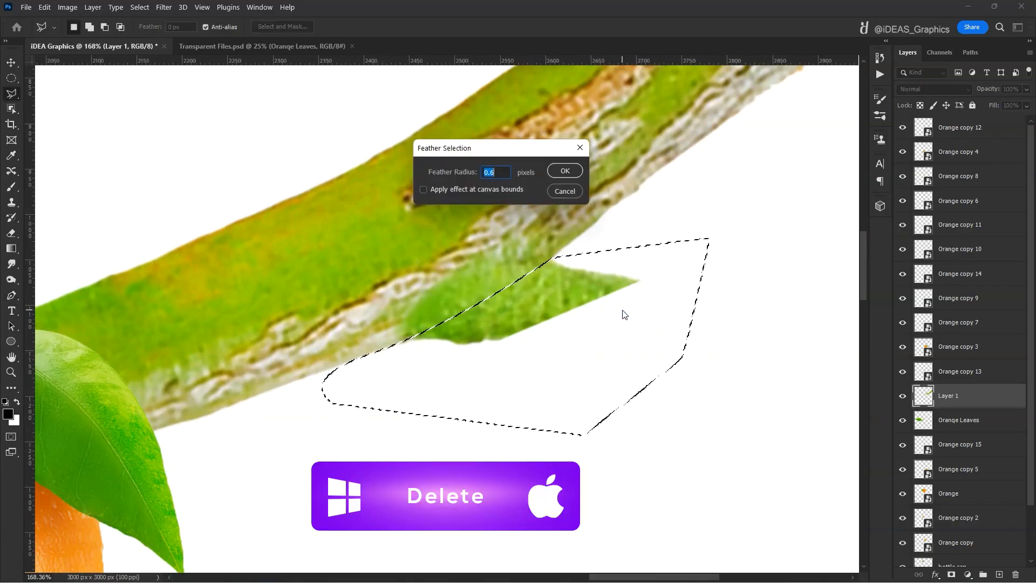
key(Return)
key(Delete)
key(ctrl+d)
key(ctrl+0)
- Copy the Label 1 and Label 2 layers together from Transparent Files.psd into the iDEA Graphics document
key(v)
key(ctrl+Tab)
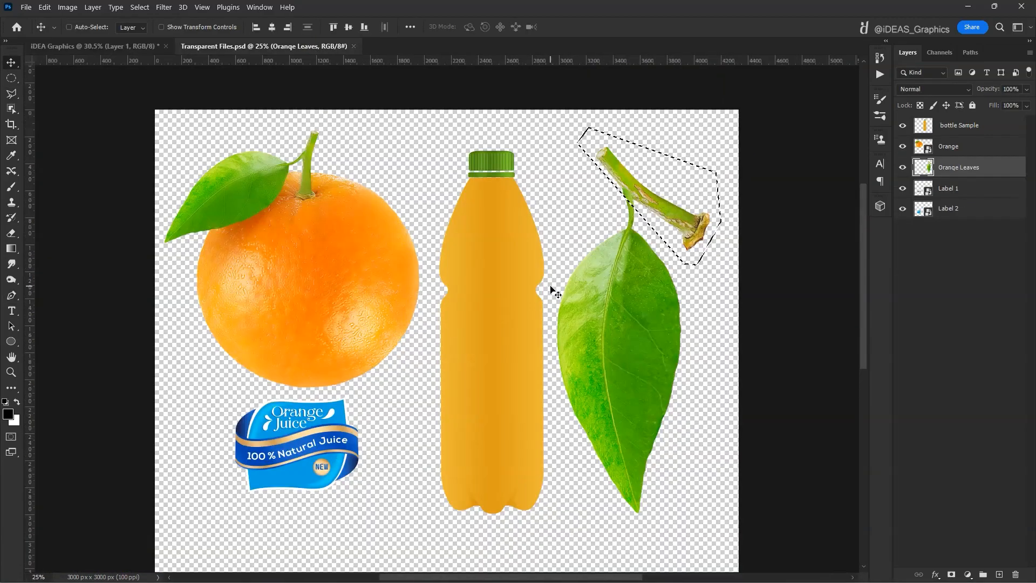
click(973, 208)
shift+click(973, 192)
drag(302, 441, 502, 390)
key(ctrl+Tab)
- Raise the two label layers in the stack to sit directly below Orange copy 4
key(ctrl+])
key(ctrl+])
key(ctrl+])
key(ctrl+])
key(ctrl+])
key(ctrl+])
key(ctrl+])
key(ctrl+])
key(ctrl+])
- Scale, move and rotate the two labels to follow the bottle's tilt across its middle oranges
key(ctrl+t)
drag(582, 331, 541, 298)
drag(526, 344, 519, 265)
scroll(537, 284, up, 3)
drag(610, 197, 613, 201)
drag(522, 200, 518, 209)
key(Return)
- Nudge the labels up and to the right and enlarge them to about 105%
drag(550, 284, 554, 278)
key(ctrl+t)
drag(570, 217, 576, 209)
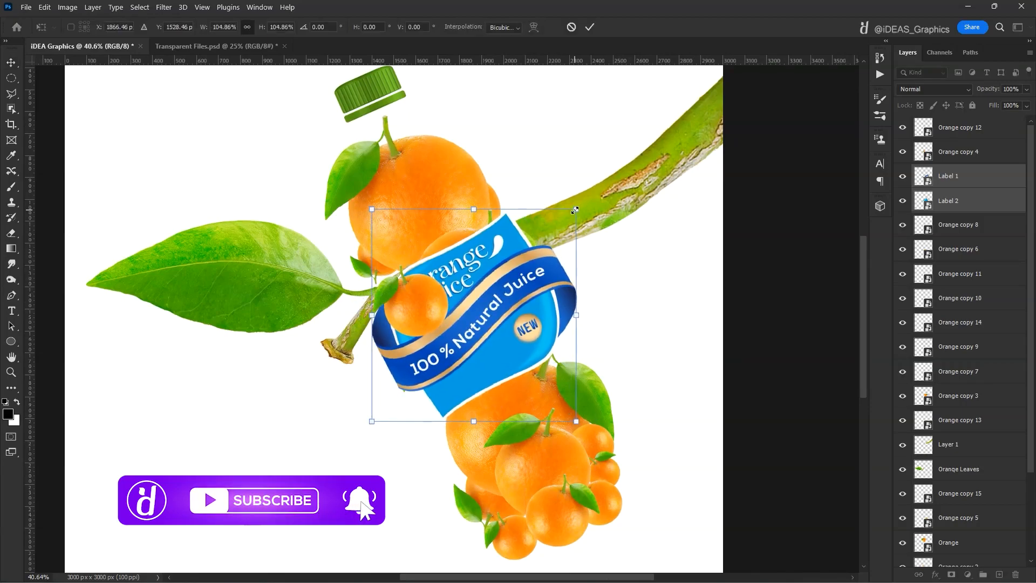
key(Return)
- Set the opacity of the small orange over the label's left edge, Orange copy 4, to 67% and give it a layer mask
ctrl+click(427, 303)
scroll(406, 297, up, 2)
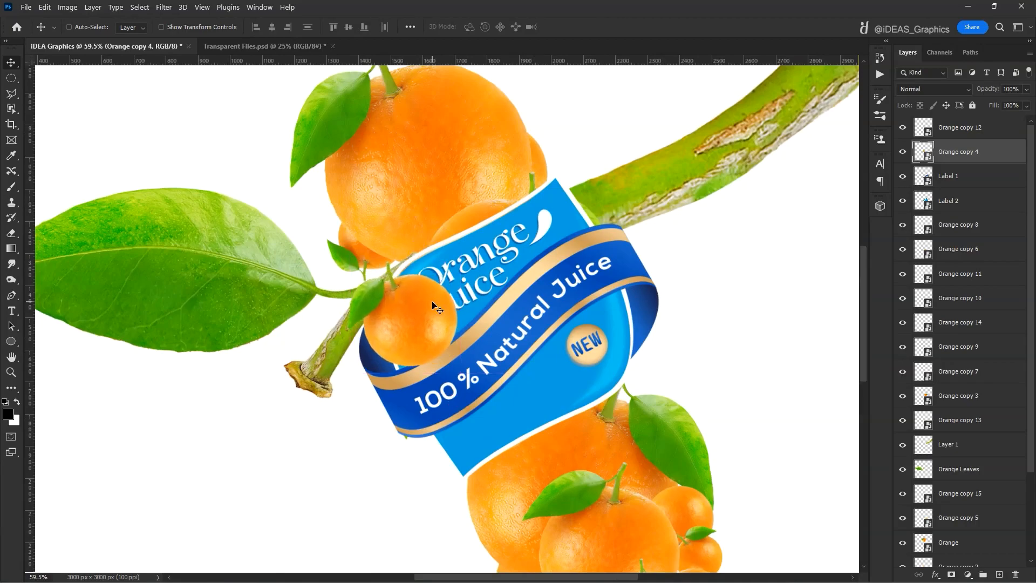
key(6)
key(7)
key(p)
scroll(434, 305, up, 6)
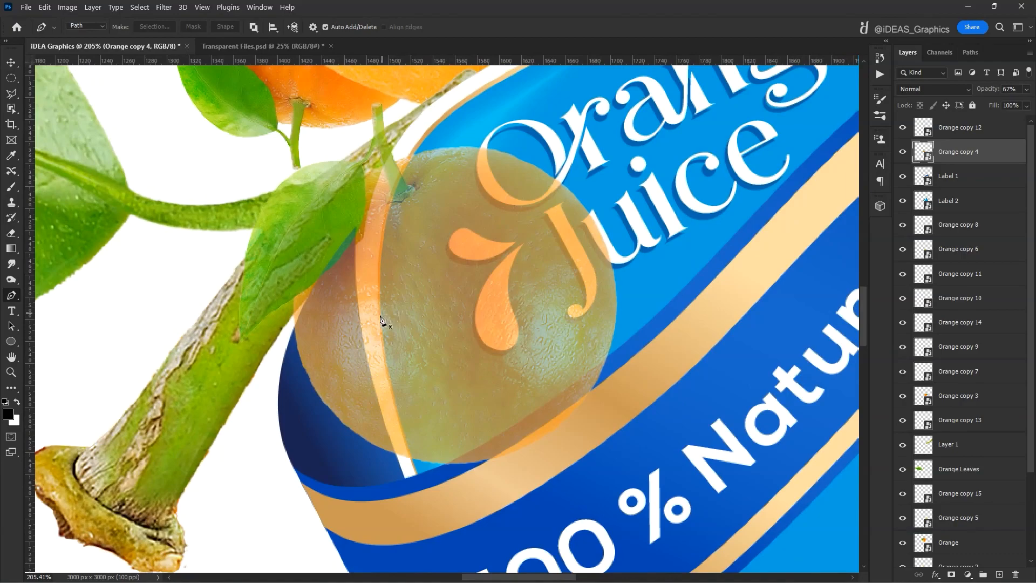
scroll(404, 474, up, 2)
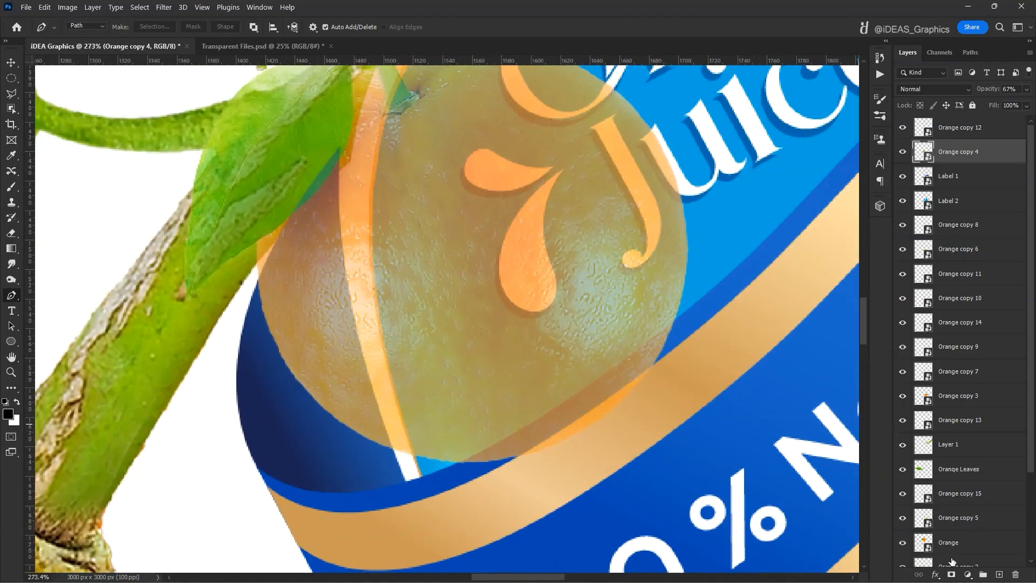
click(951, 575)
- Trace the part of the small orange that covers the label's front with the Pen tool and convert the path to a selection
scroll(430, 443, up, 1)
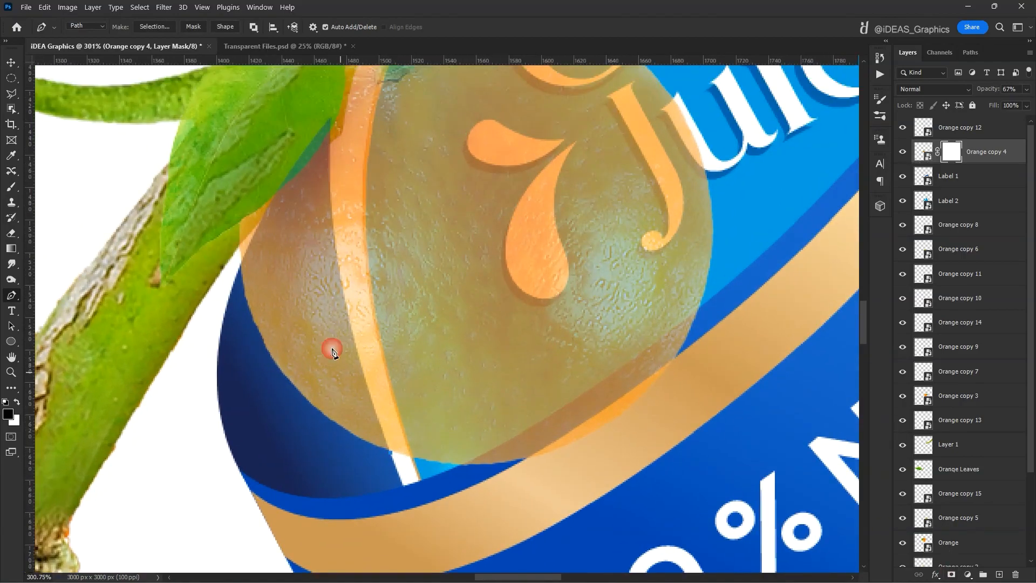
drag(352, 248, 305, 342)
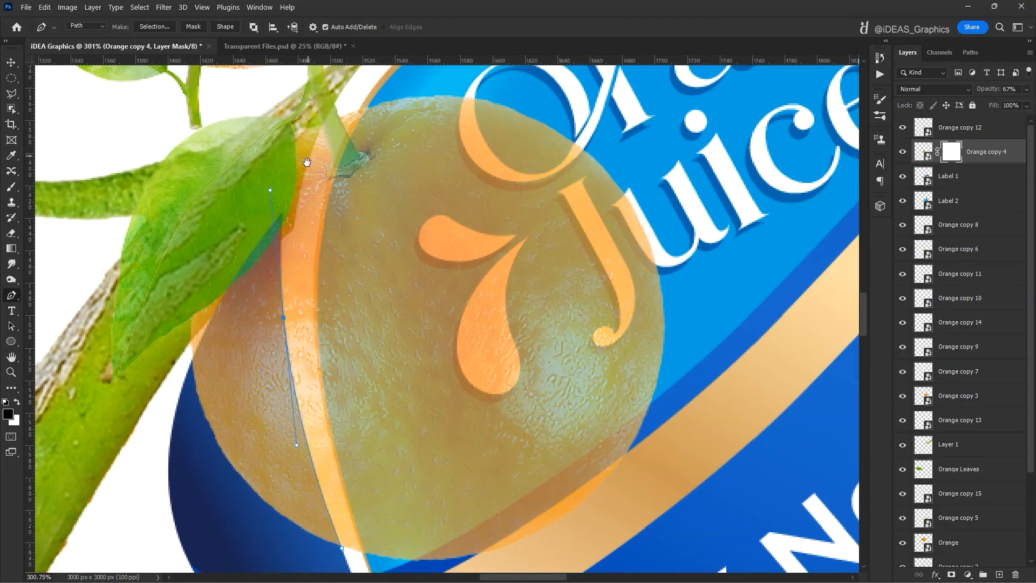
drag(308, 152, 251, 301)
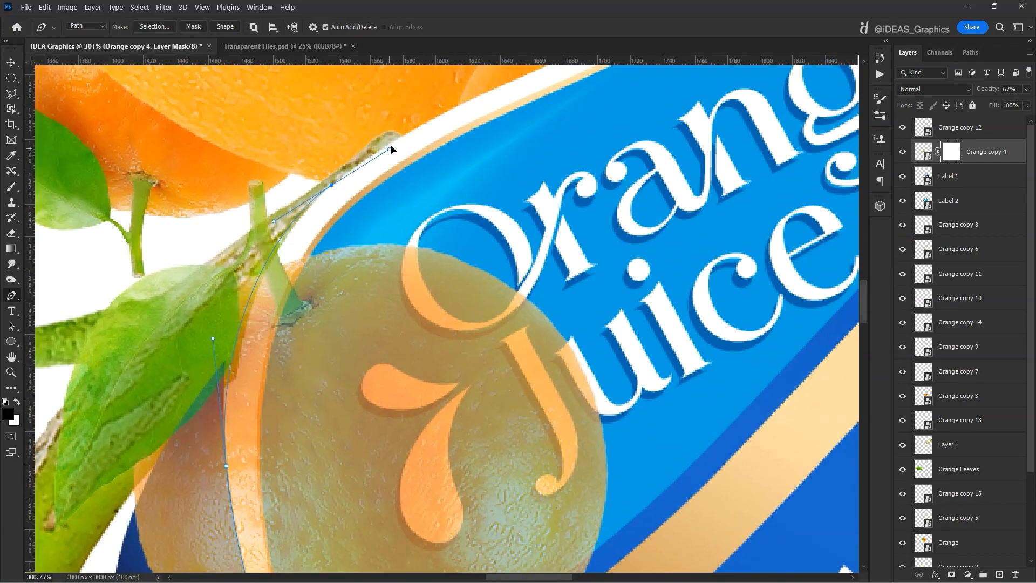
drag(402, 141, 406, 139)
scroll(424, 164, down, 6)
drag(596, 256, 594, 284)
click(551, 436)
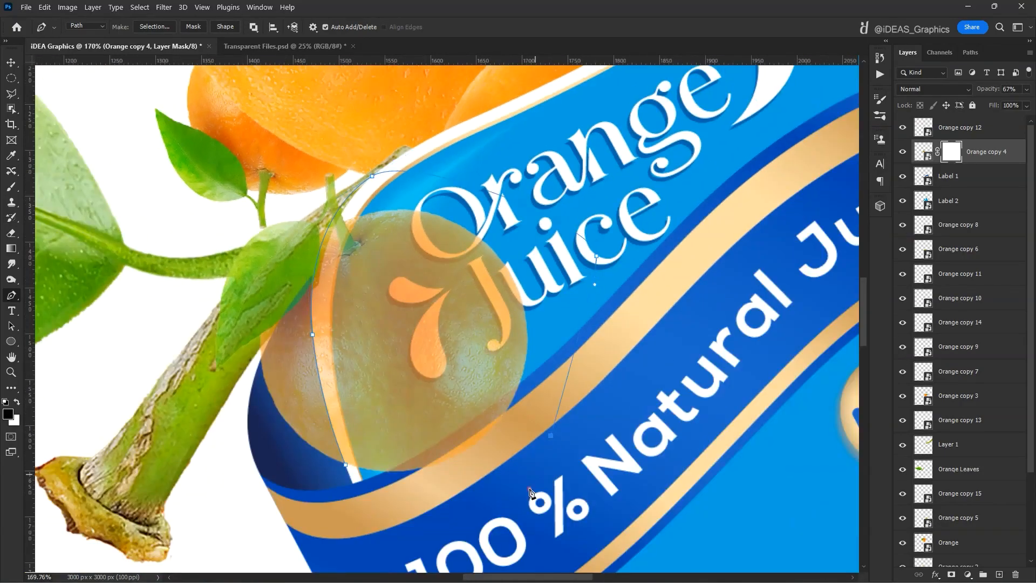
scroll(353, 494, up, 4)
key(ctrl+Return)
- Feather the selection over the small orange by 0.2 pixels
scroll(451, 338, down, 5)
key(l)
right_click(455, 306)
click(474, 307)
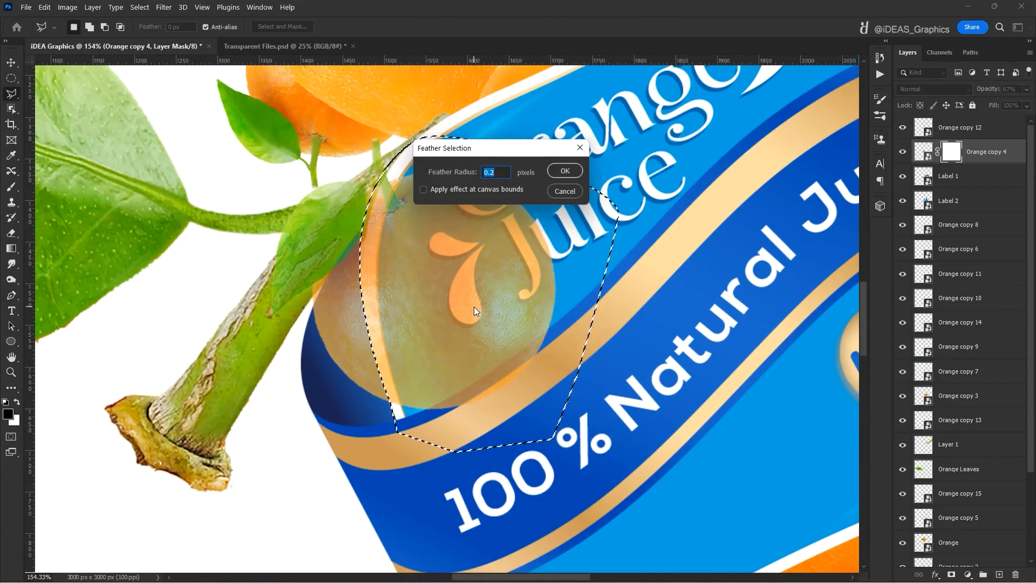
key(Return)
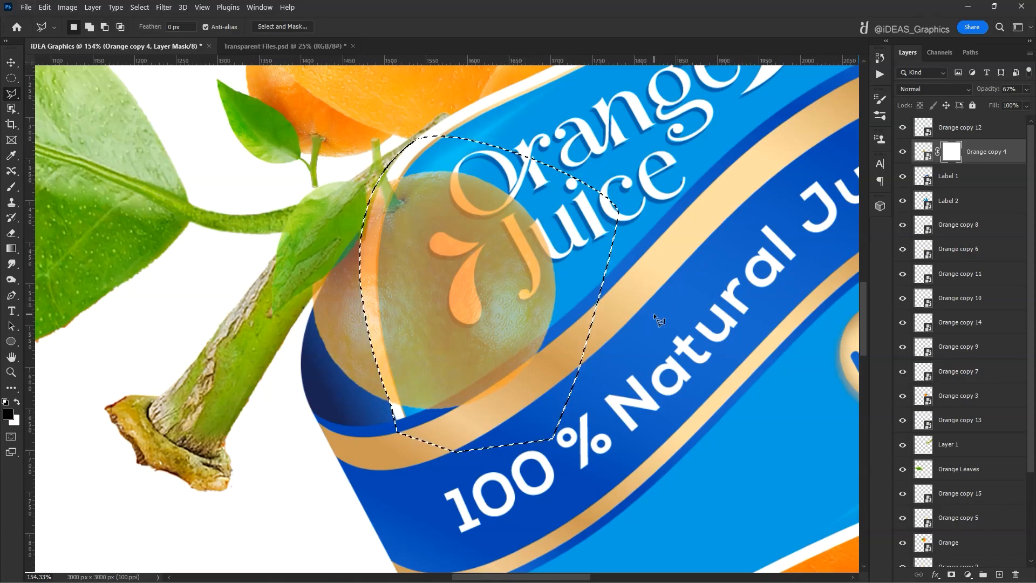
- Hide the selected part of Orange copy 4 on its mask and restore the layer's opacity to 100%
key(alt+BackSpace)
key(ctrl+d)
click(1028, 91)
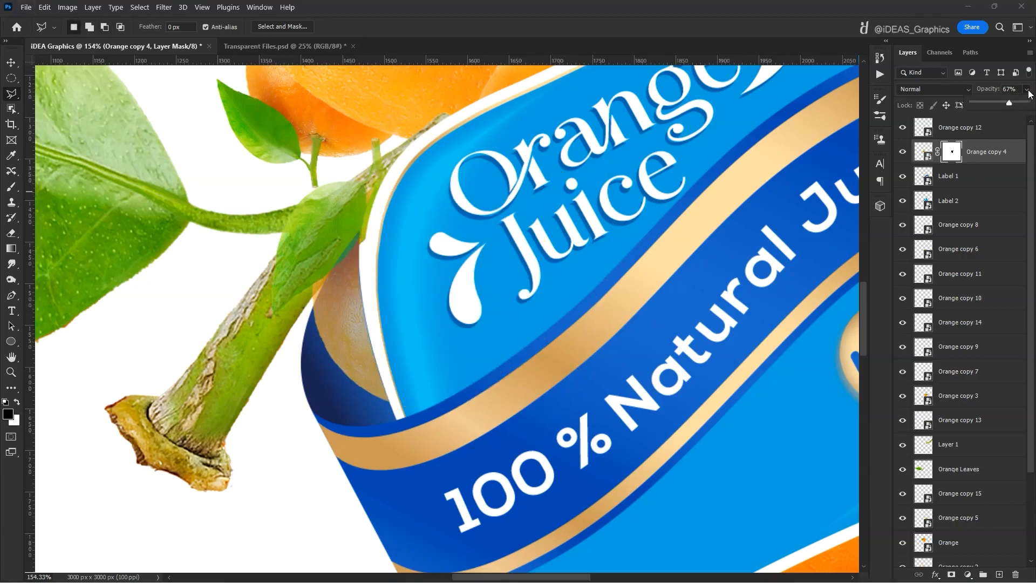
key(v)
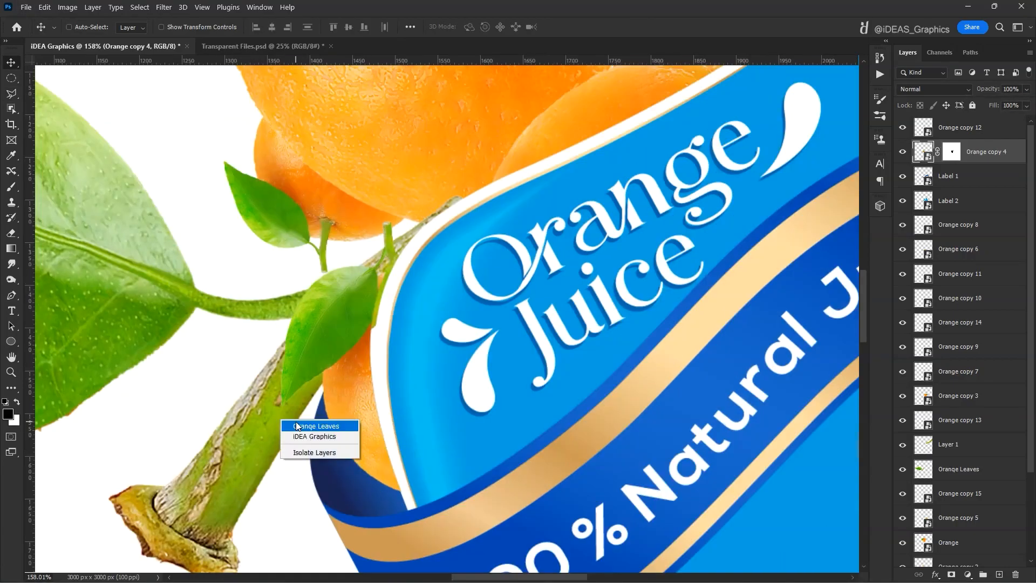
- Select the Orange Leaves layer under the label's left edge and add a layer mask to it
click(298, 427)
click(903, 469)
click(903, 469)
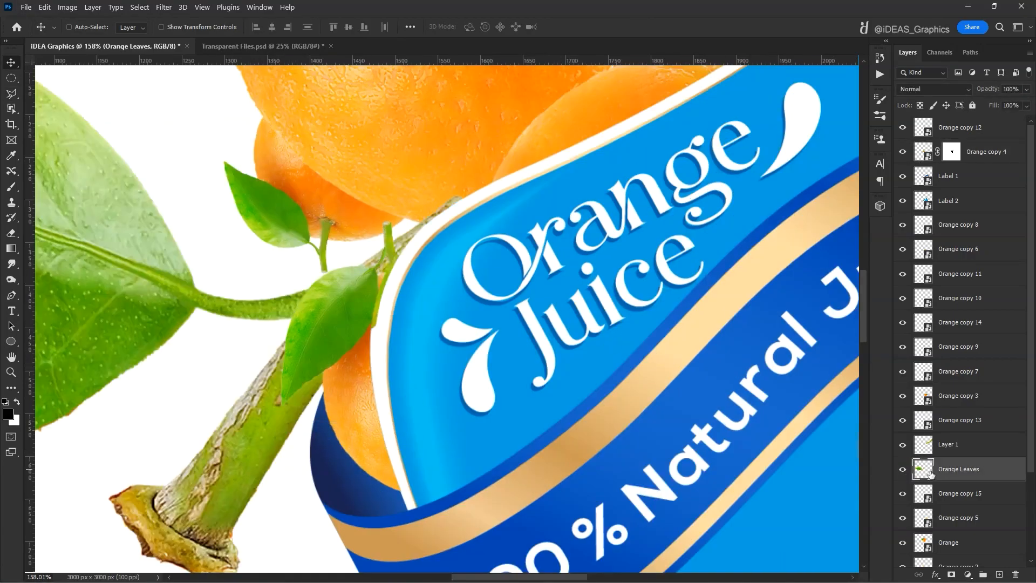
click(952, 574)
- Lasso the sliver of leaf stem showing along the label's white left border and hide it on the Orange Leaves mask
key(l)
scroll(406, 343, up, 5)
click(377, 335)
mouse_move(395, 252)
mouse_down()
mouse_move(475, 141)
mouse_move(431, 388)
mouse_up()
right_click(440, 262)
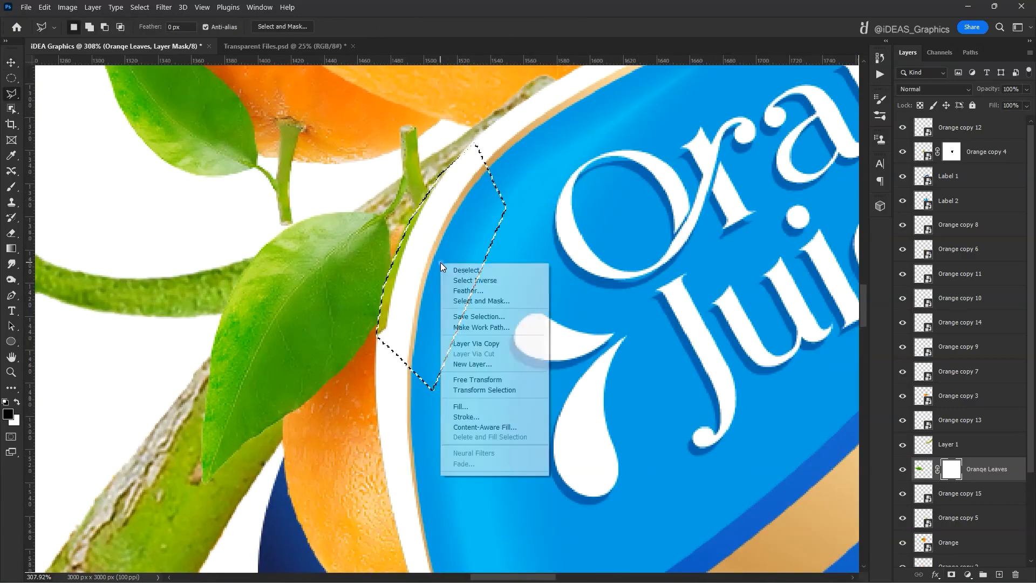
click(466, 296)
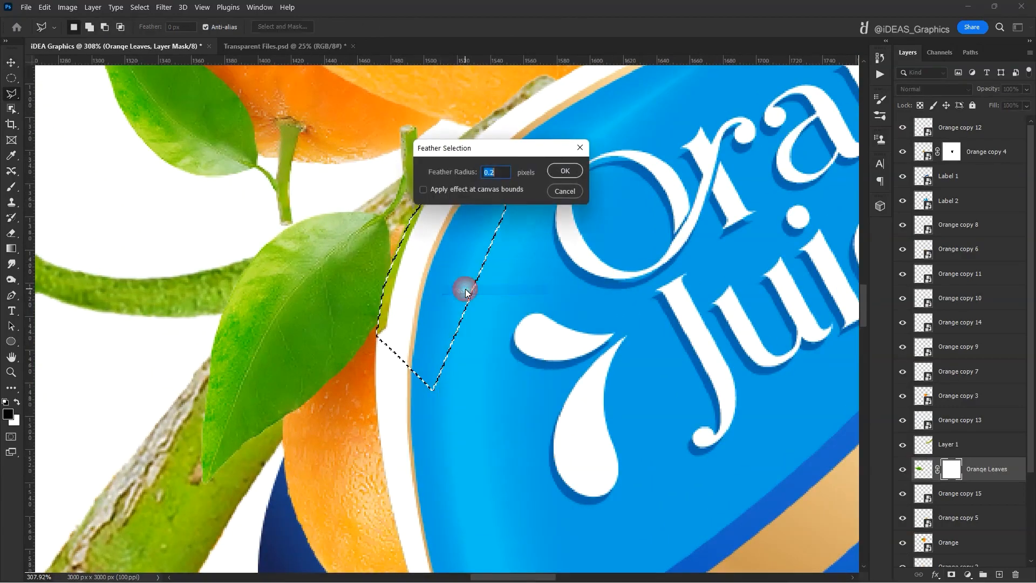
click(565, 189)
key(alt+Delete)
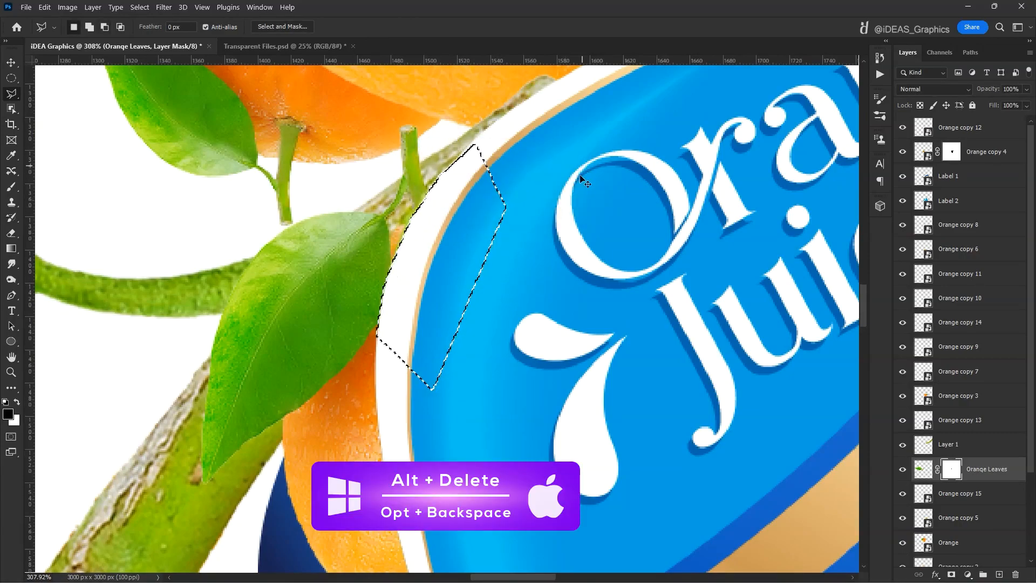
scroll(584, 170, down, 10)
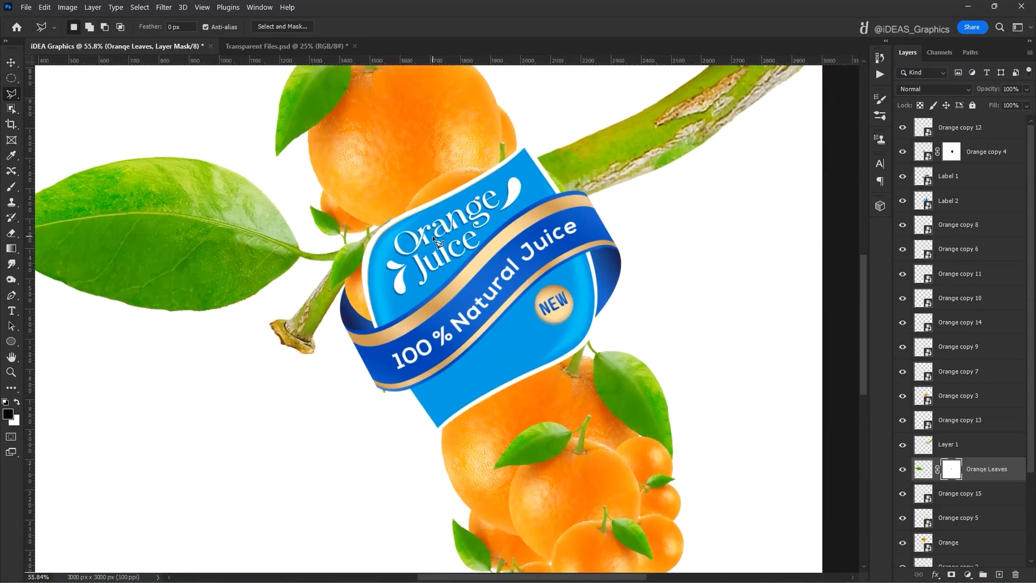
- Duplicate the small orange at the label's left edge to its right edge and delete the copy's layer mask
key(v)
right_click(344, 269)
click(358, 275)
drag(377, 282, 601, 305)
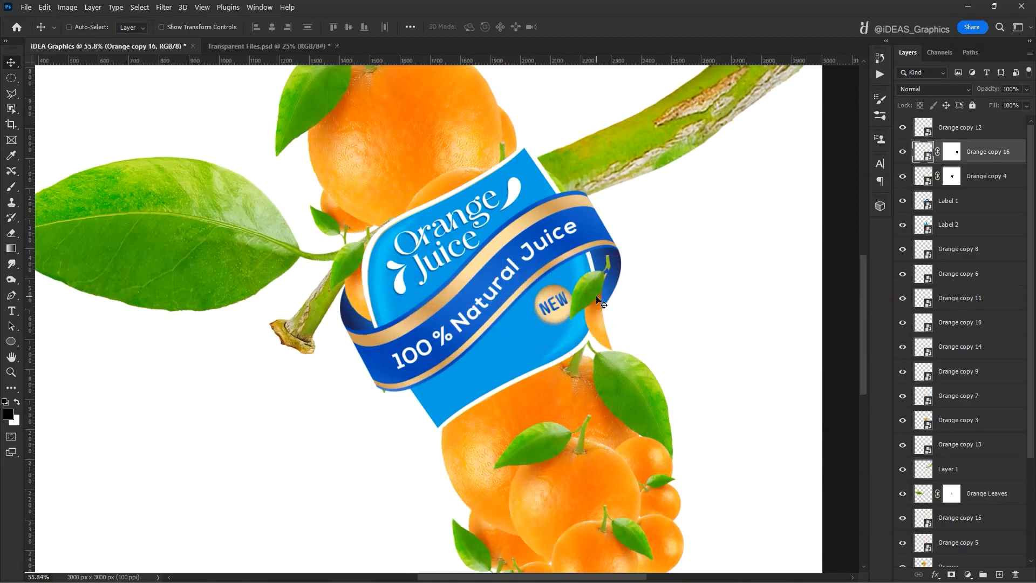
right_click(952, 152)
click(858, 169)
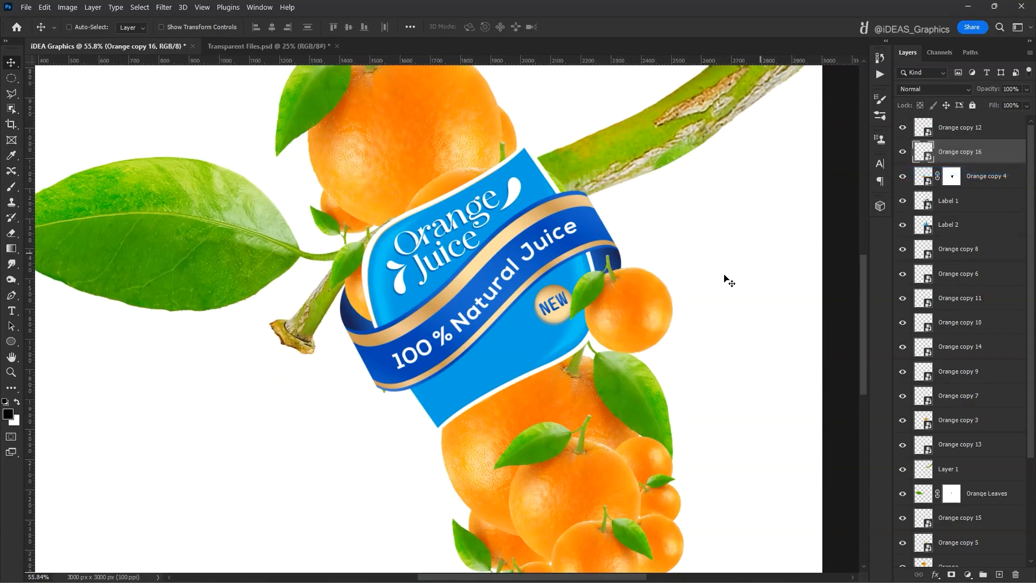
- Flip the orange copy vertically and rotate it to about -170° over the label's right edge, with its leaf over the inner ribbon
key(ctrl+t)
right_click(648, 300)
click(700, 516)
drag(626, 307, 573, 290)
drag(599, 210, 620, 221)
drag(590, 282, 594, 288)
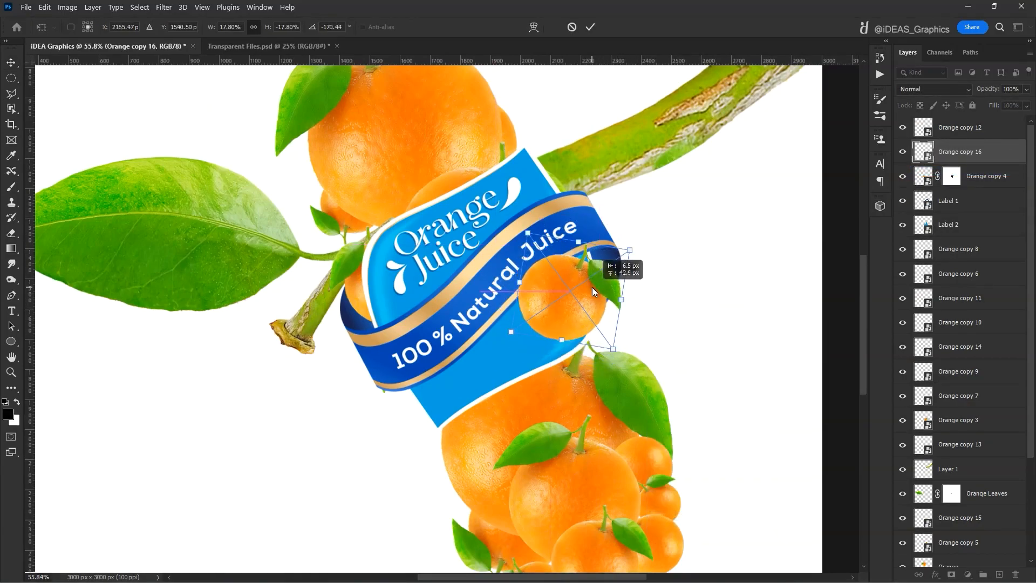
key(Return)
- Move the orange copy below Orange copy 4 in the stack and rotate it to about -155°
scroll(591, 285, up, 7)
key(ctrl+[)
key(ctrl+t)
drag(667, 221, 682, 255)
key(Return)
- Set the orange copy's opacity to 60% and rotate and move it so its leaf hangs down over the label's right inner ribbon
key(6)
key(ctrl+t)
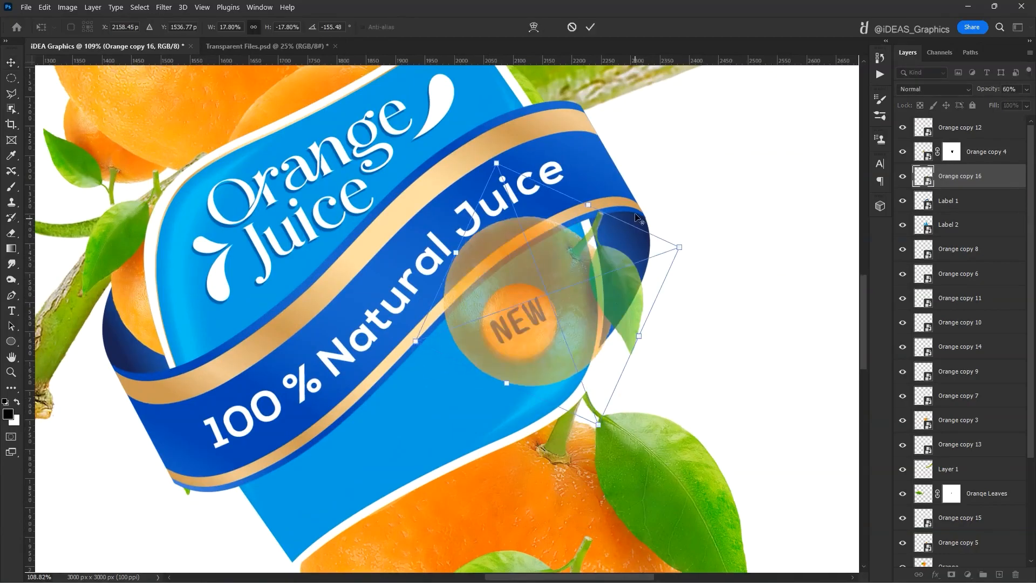
scroll(635, 211, up, 5)
drag(636, 203, 657, 222)
drag(626, 260, 606, 250)
drag(659, 229, 666, 238)
drag(601, 306, 590, 248)
key(Return)
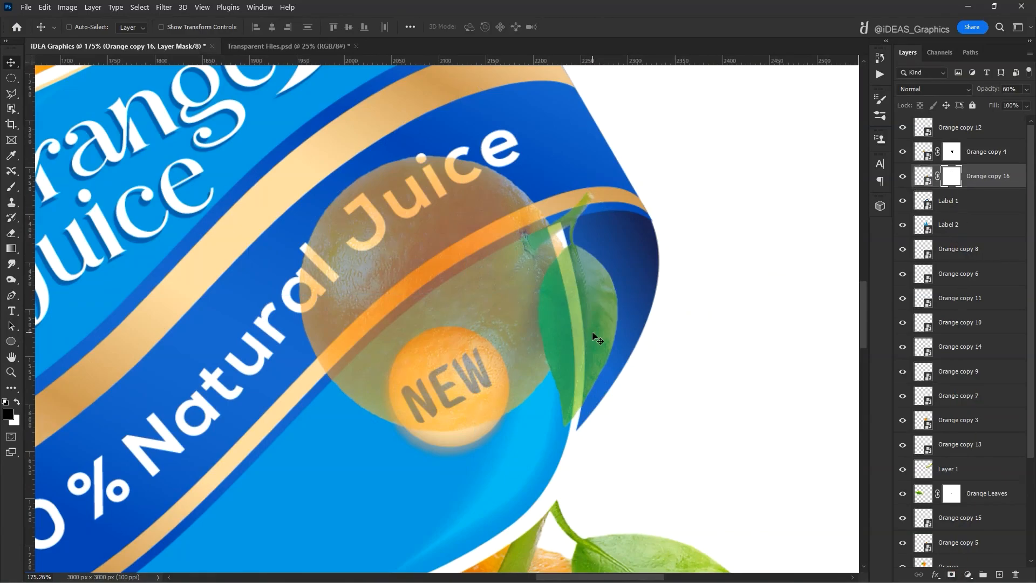
- Draw a closed pen path around the semi-transparent orange's body and stem, following the leaf's edge so the leaf stays outside
key(p)
scroll(574, 232, up, 4)
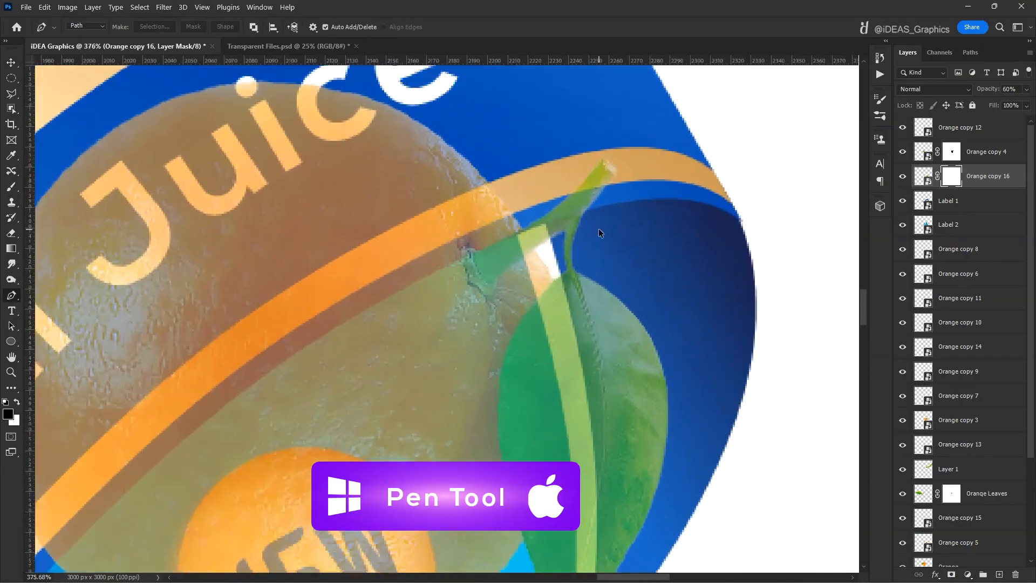
scroll(599, 229, up, 2)
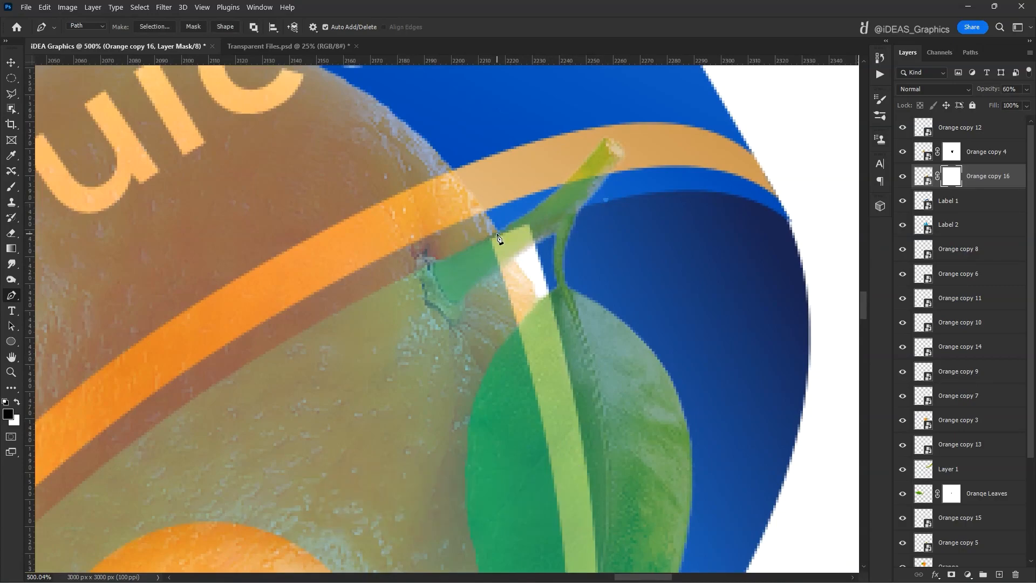
scroll(557, 301, up, 1)
scroll(476, 310, down, 6)
drag(465, 242, 461, 303)
scroll(475, 291, down, 2)
scroll(480, 326, down, 4)
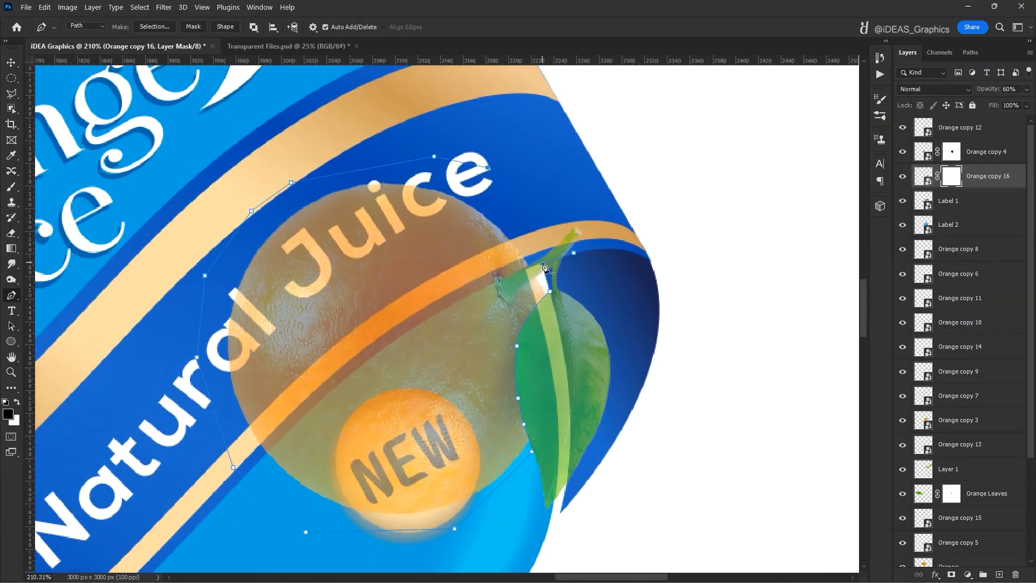
click(574, 257)
scroll(573, 254, down, 1)
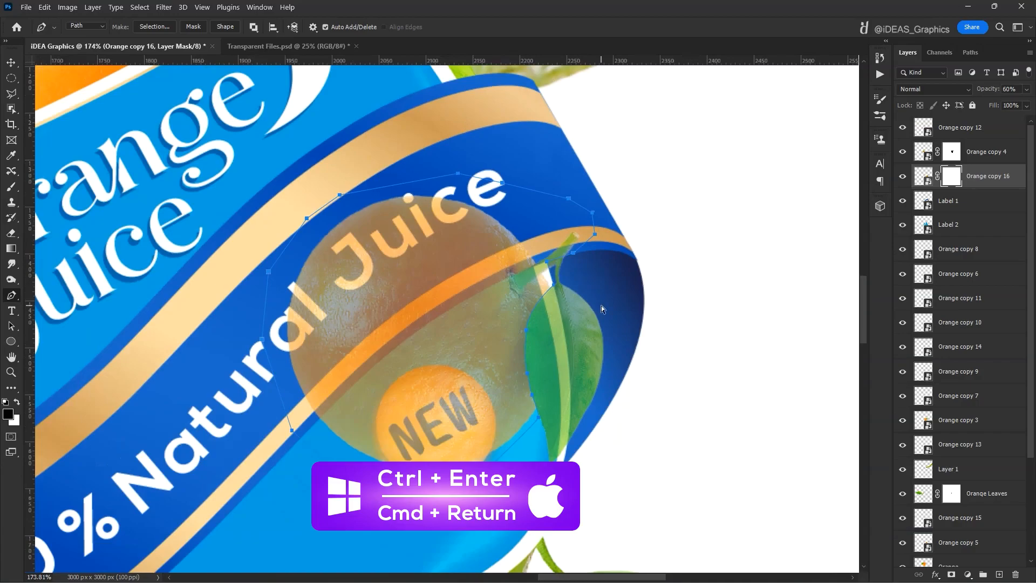
- Turn the path into a selection, fill it with black on Orange copy 16's layer mask and set the layer's opacity to 100%
key(ctrl+Return)
key(l)
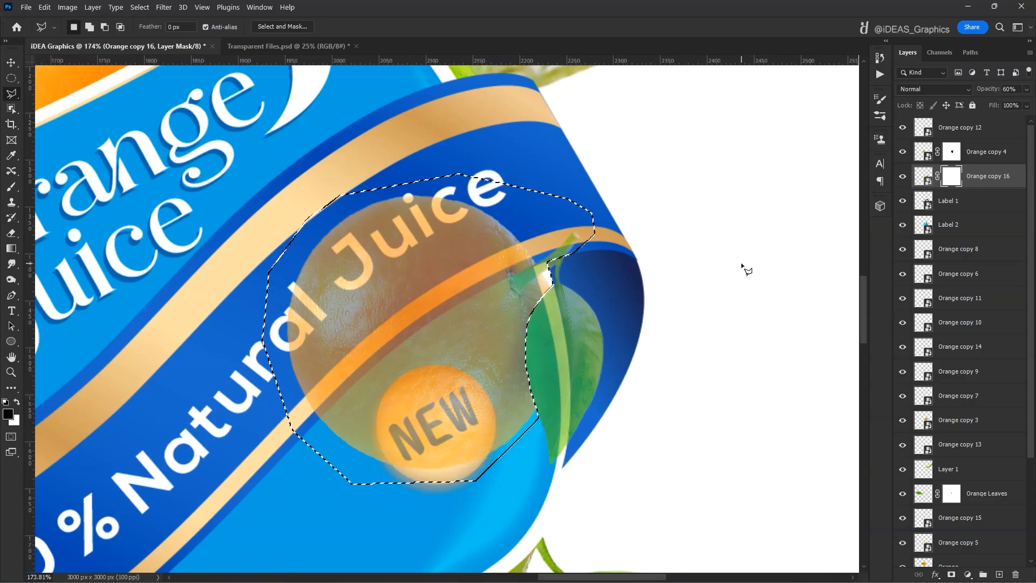
key(alt+Delete)
key(shift+F6)
key(Return)
key(ctrl+d)
click(1027, 89)
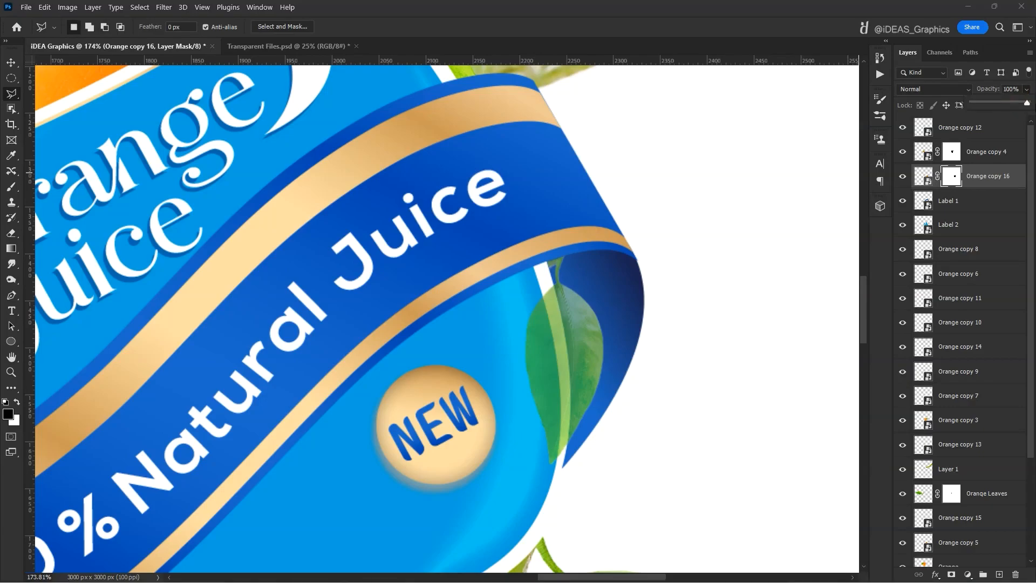
- Select the three lowest small oranges at the bottle's base and shift them together slightly to the right
key(v)
scroll(407, 220, down, 10)
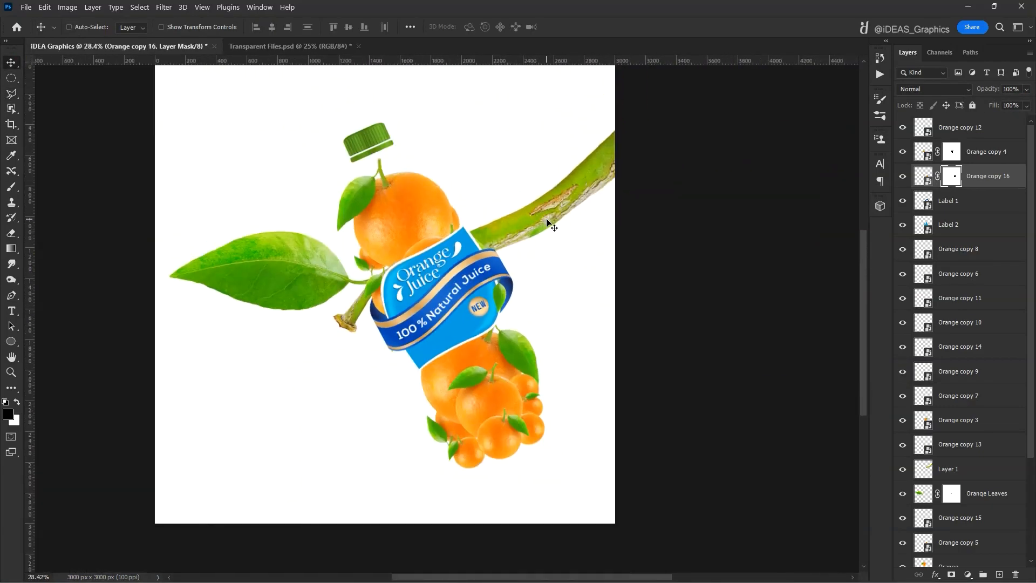
ctrl+click(497, 440)
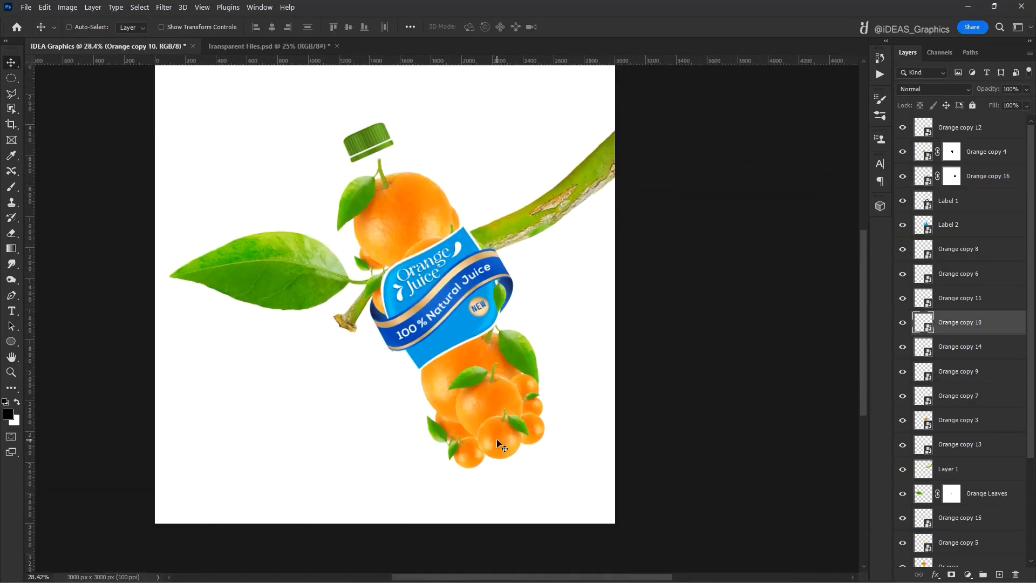
ctrl+shift+click(531, 429)
ctrl+shift+click(532, 406)
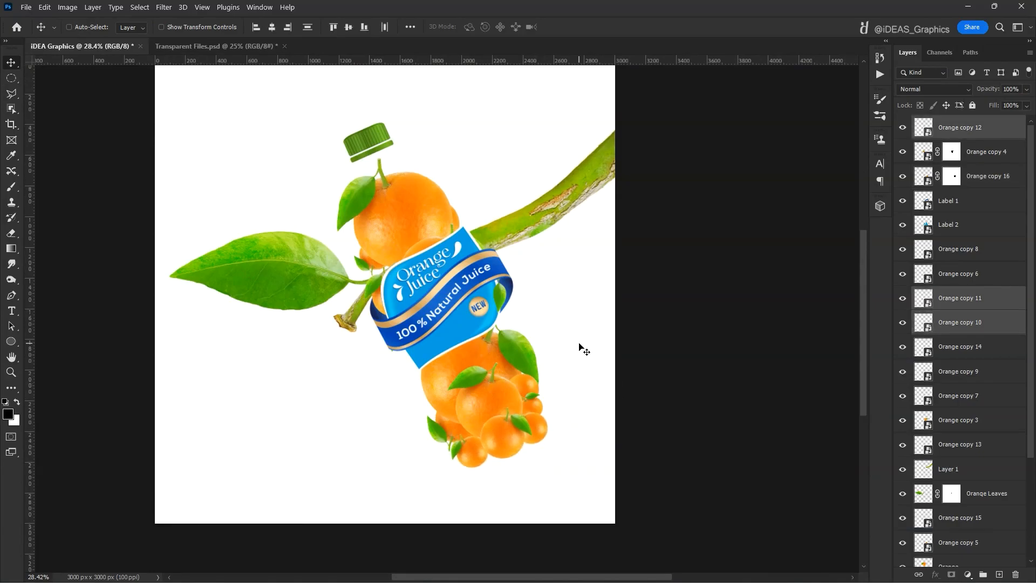
- Select the upper stem of Orange copy 8 with the Polygonal Lasso and copy it to a new layer
scroll(500, 381, up, 5)
right_click(475, 324)
click(495, 328)
key(l)
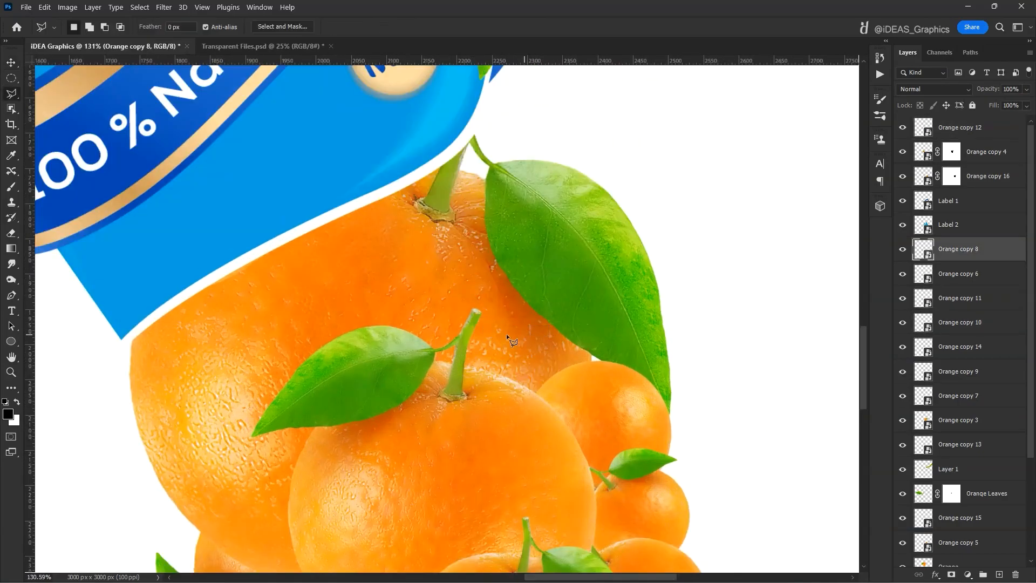
scroll(481, 334, up, 3)
click(444, 389)
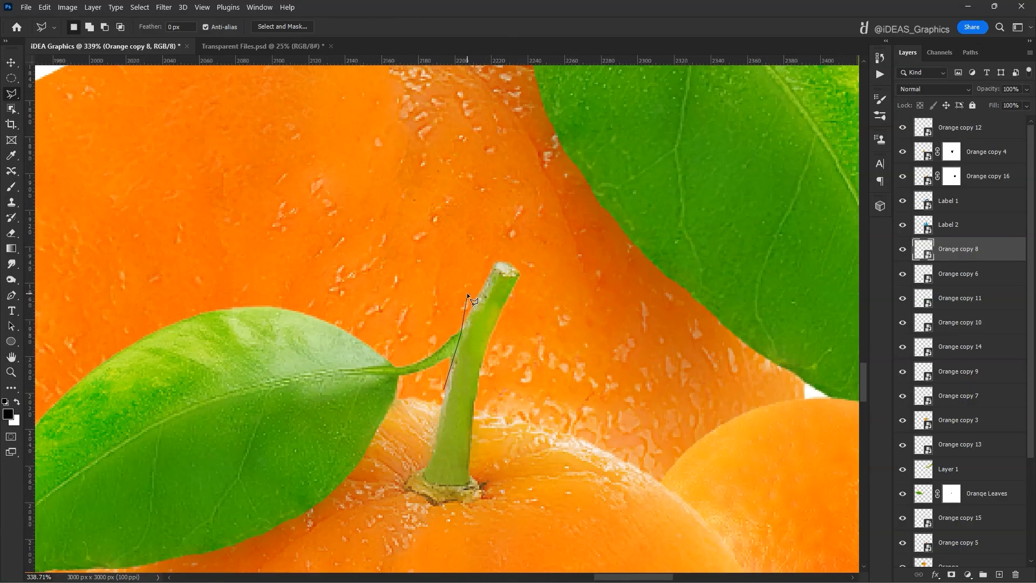
click(447, 403)
key(ctrl+j)
- Flip the stem piece horizontally, rotate it to about -146° and join it to the top of the original stem
key(v)
drag(496, 302, 515, 295)
scroll(530, 190, down, 3)
key(ctrl+t)
right_click(514, 294)
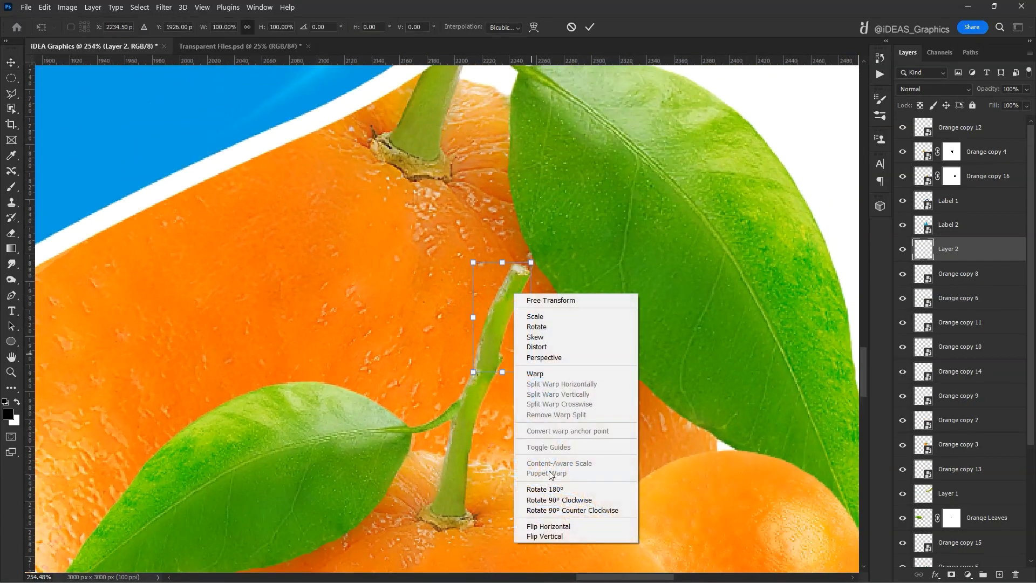
click(555, 526)
drag(537, 259, 554, 283)
scroll(537, 312, up, 3)
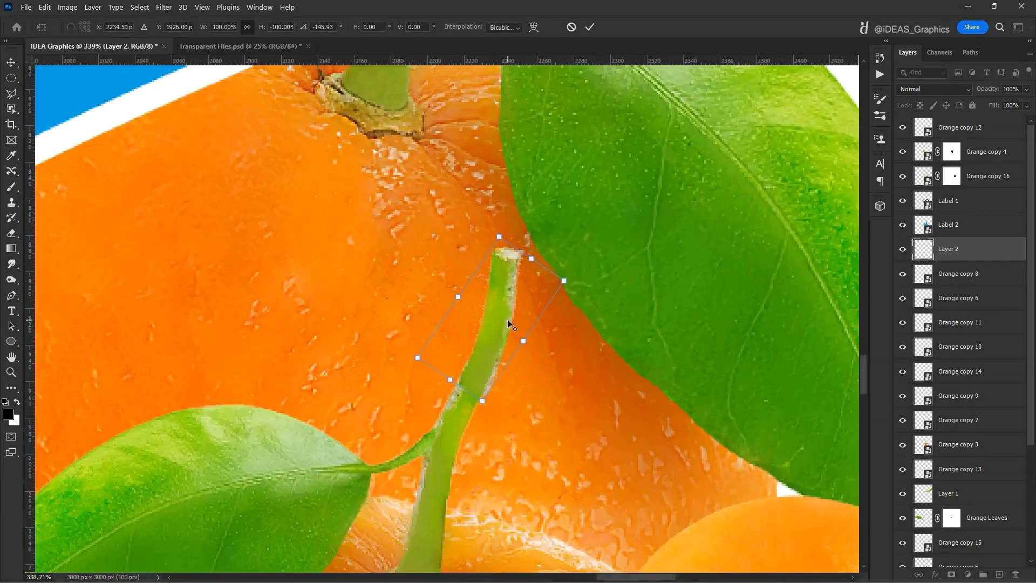
key(Return)
- Duplicate the stem piece and move and rotate the copy so it continues the stem upward
scroll(563, 291, down, 3)
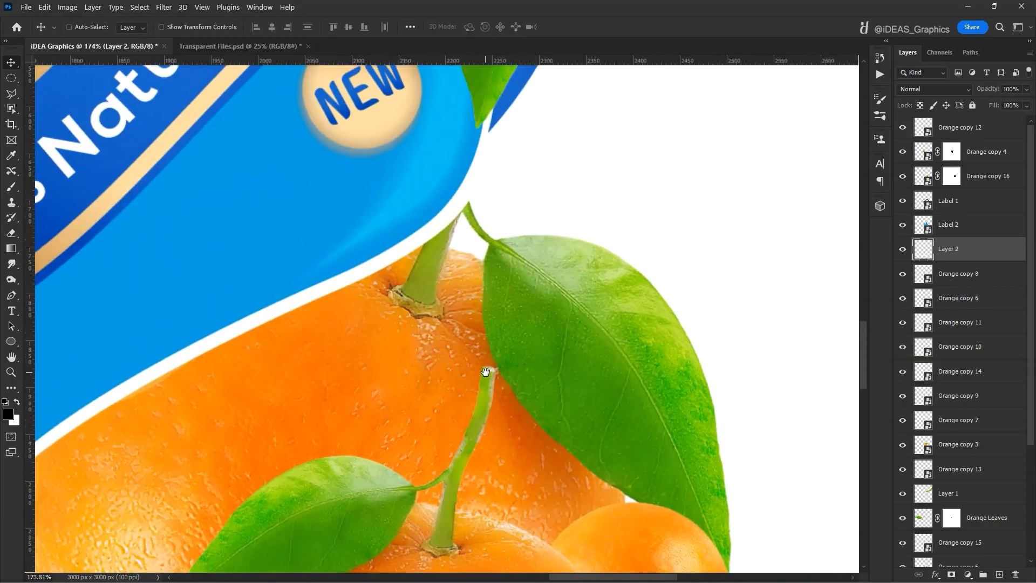
key(ctrl+j)
scroll(501, 312, up, 3)
drag(499, 372, 490, 302)
drag(531, 262, 510, 252)
drag(477, 324, 469, 334)
key(Return)
- Add another copy of the stem piece and place it between the chain's upper end and the stem under the label
scroll(475, 297, down, 2)
alt+drag(485, 285, 404, 266)
key(ctrl+t)
scroll(480, 244, up, 3)
scroll(405, 262, up, 1)
key(Return)
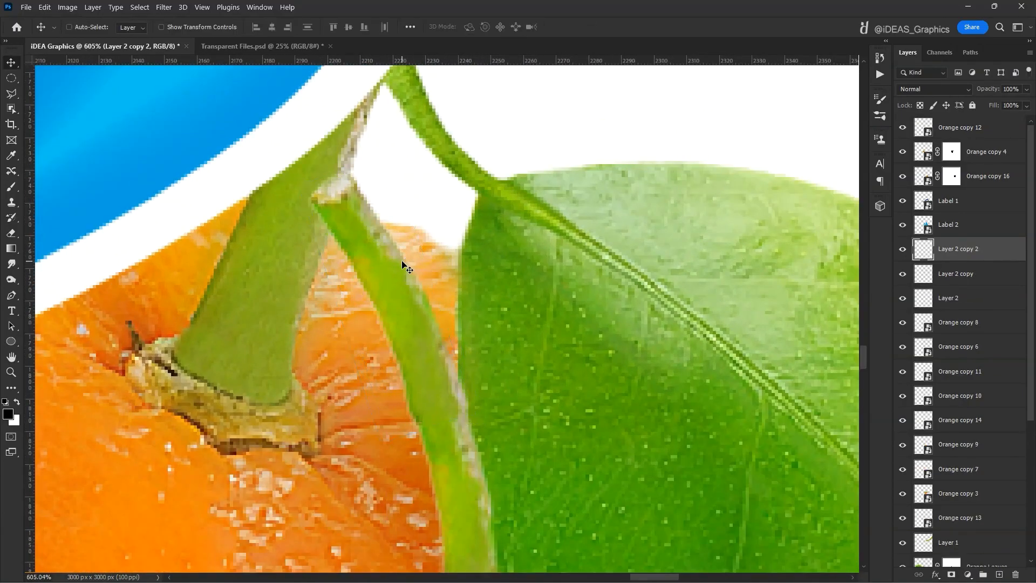
- Stretch the topmost stem piece to about 127% height and rotate it about -4° so it reaches the stem under the label
scroll(418, 233, down, 5)
scroll(419, 233, down, 2)
scroll(421, 315, up, 6)
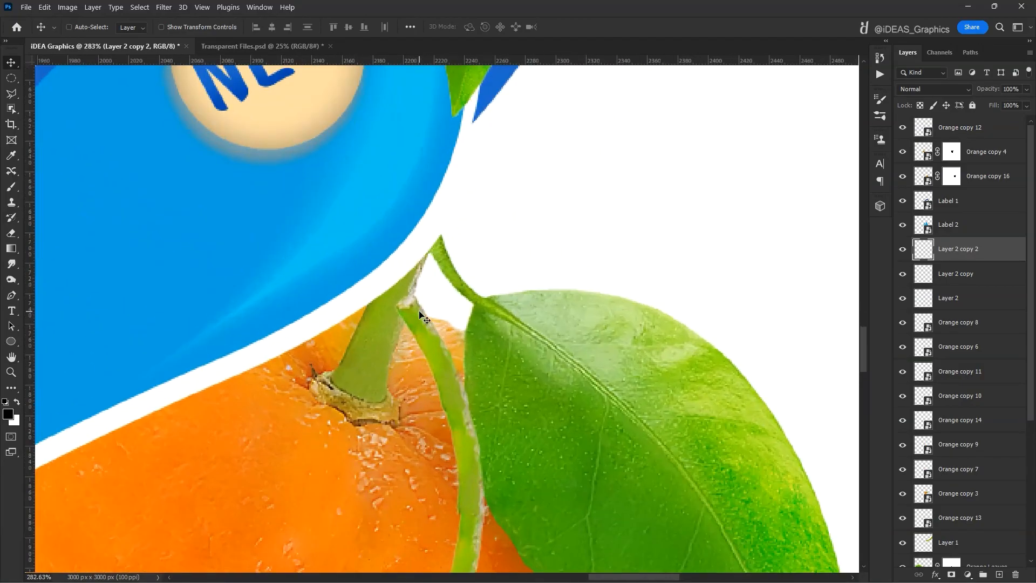
drag(428, 283, 428, 225)
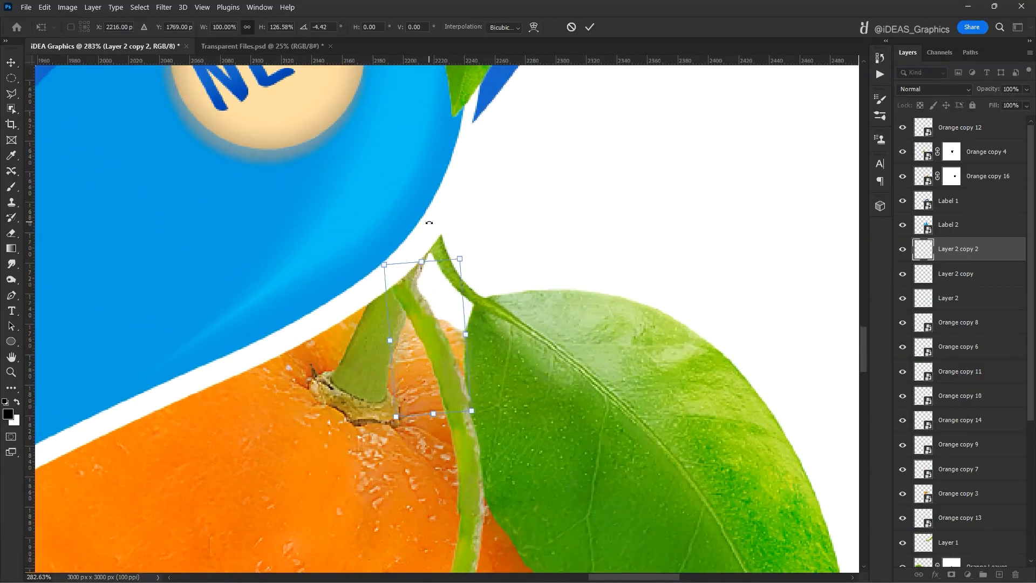
key(Return)
scroll(493, 280, down, 5)
scroll(493, 281, down, 1)
scroll(493, 281, up, 6)
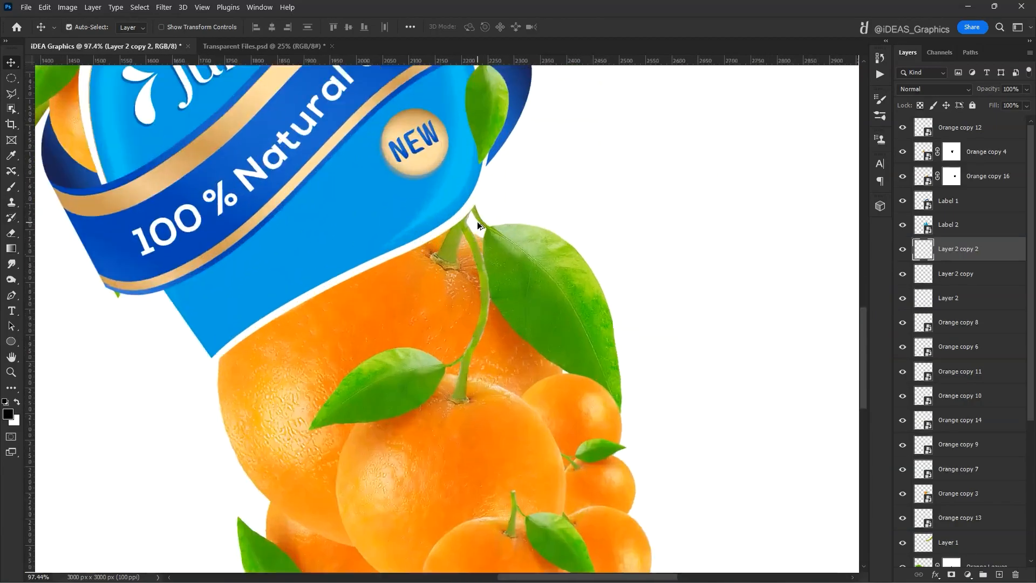
- Duplicate the stem piece, scale the copy to about 70%, rotate it about 7° and set it on the lower centre orange's stem
key(ctrl+j)
key(ctrl+t)
drag(479, 231, 487, 237)
scroll(436, 261, up, 2)
drag(496, 242, 458, 331)
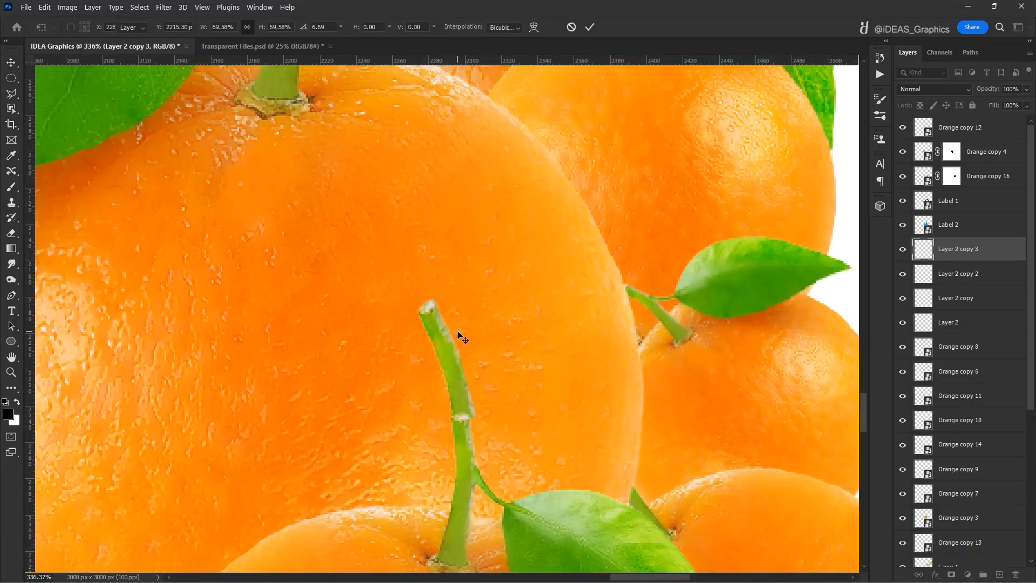
key(Return)
- Bring the small stem piece to the front of the layer stack and rotate it into line with the orange's stem
key(ctrl+shift+])
key(ctrl+t)
drag(476, 297, 424, 293)
key(Return)
- Duplicate the small stem piece and transform the copy to lengthen the lower centre orange's stem
scroll(470, 319, down, 2)
scroll(469, 319, down, 4)
key(ctrl+j)
scroll(469, 319, up, 6)
key(ctrl+t)
key(Return)
scroll(449, 285, down, 10)
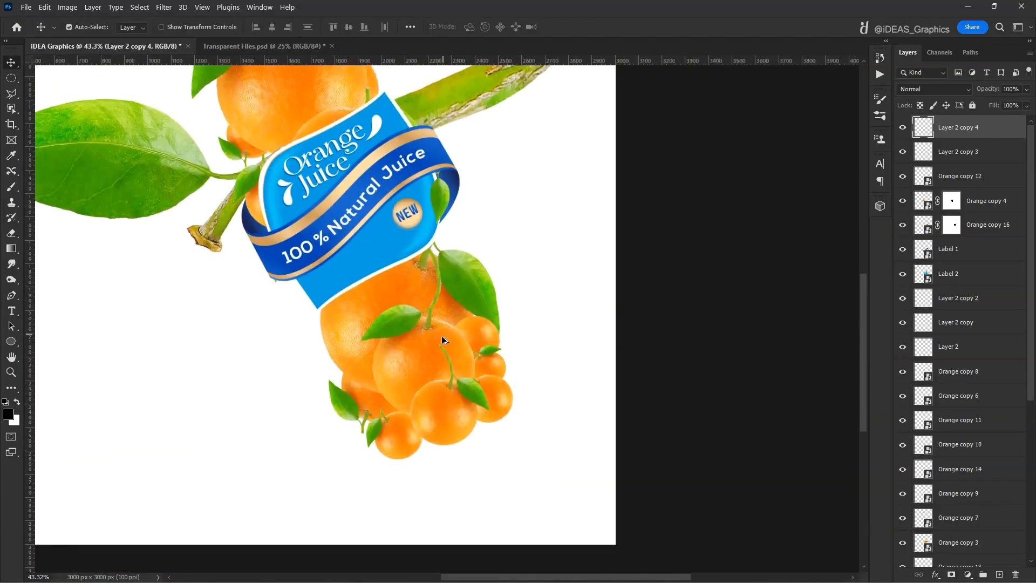
- Duplicate the two small stem pieces above the lower centre orange together and move the copies up over the large orange
scroll(449, 238, up, 8)
right_click(468, 400)
key(Escape)
scroll(478, 173, down, 5)
scroll(489, 302, up, 5)
ctrl+click(487, 268)
right_click(447, 198)
shift+click(455, 202)
scroll(457, 324, down, 4)
key(ctrl+j)
drag(488, 305, 486, 245)
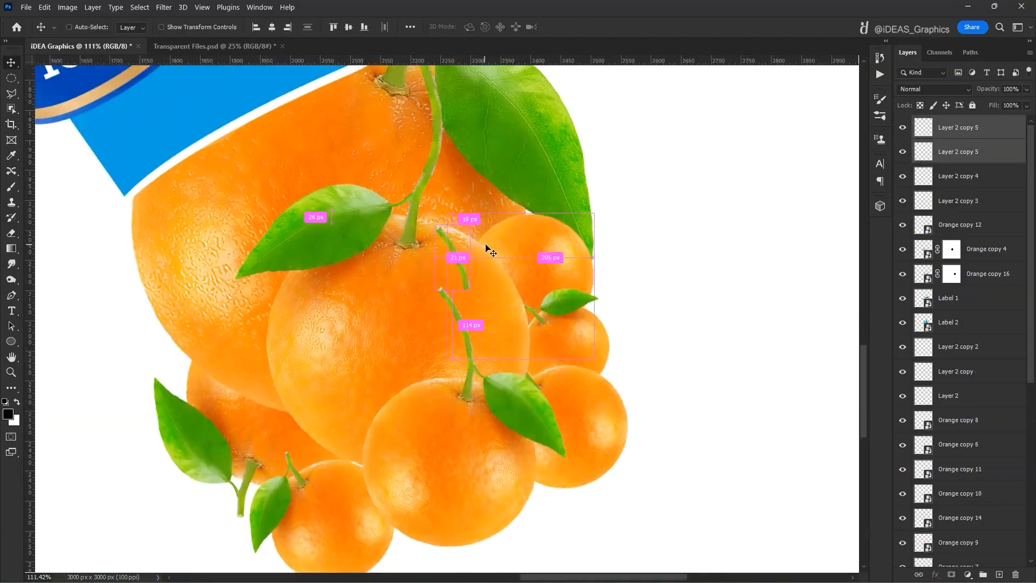
- Rotate and align the duplicated pair of stem pieces with the upper end of the small stem
key(ctrl+t)
scroll(460, 267, up, 10)
drag(613, 252, 610, 253)
key(Return)
- Duplicate the pair of stem pieces again, move it up and rotate it about 29° beside the large orange's stem
scroll(599, 254, down, 7)
key(ctrl+j)
drag(529, 215, 597, 203)
scroll(518, 148, up, 6)
key(ctrl+t)
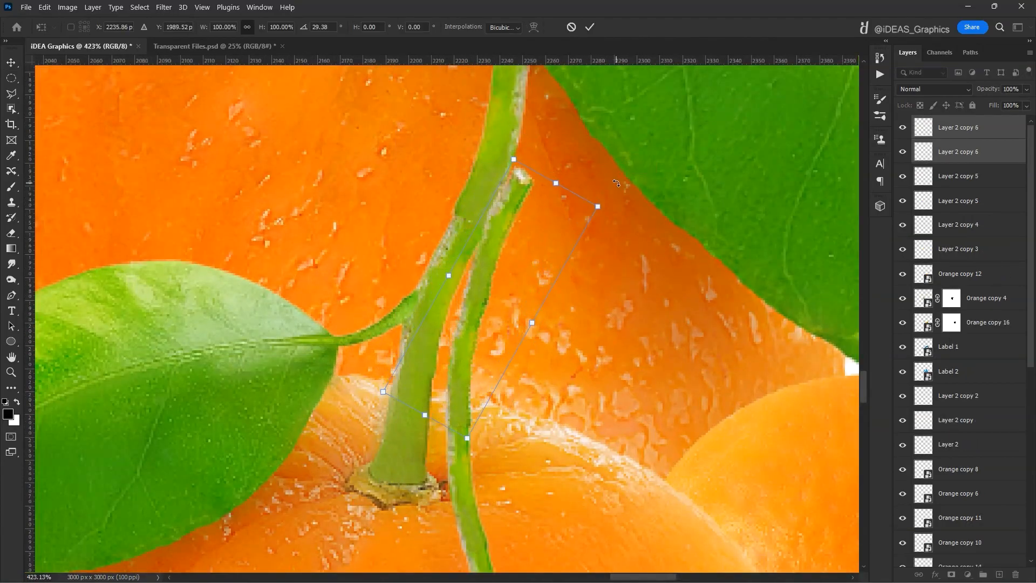
key(Return)
- Pull the surplus uppermost piece away from the small stem chain and delete it
scroll(583, 243, down, 10)
scroll(536, 332, up, 10)
drag(542, 345, 592, 287)
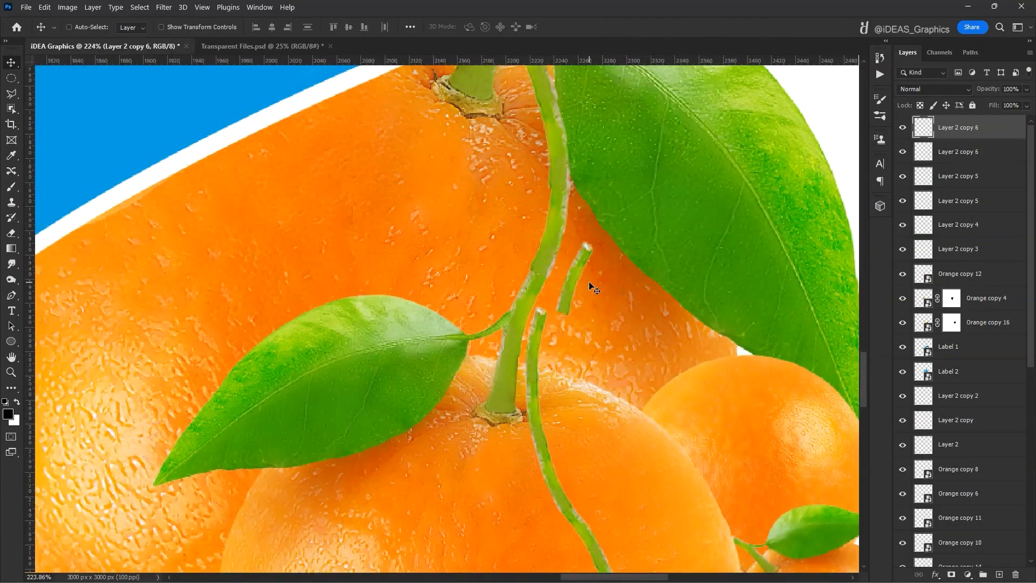
key(Delete)
- Select all remaining small stem pieces over the large orange and merge them into one layer
right_click(536, 329)
drag(557, 458, 504, 331)
ctrl+shift+click(493, 336)
right_click(494, 338)
shift+click(509, 344)
right_click(562, 457)
shift+click(569, 462)
key(ctrl+e)
- Warp the merged stem so its upper end bends toward the large orange's stem
key(ctrl+t)
right_click(482, 217)
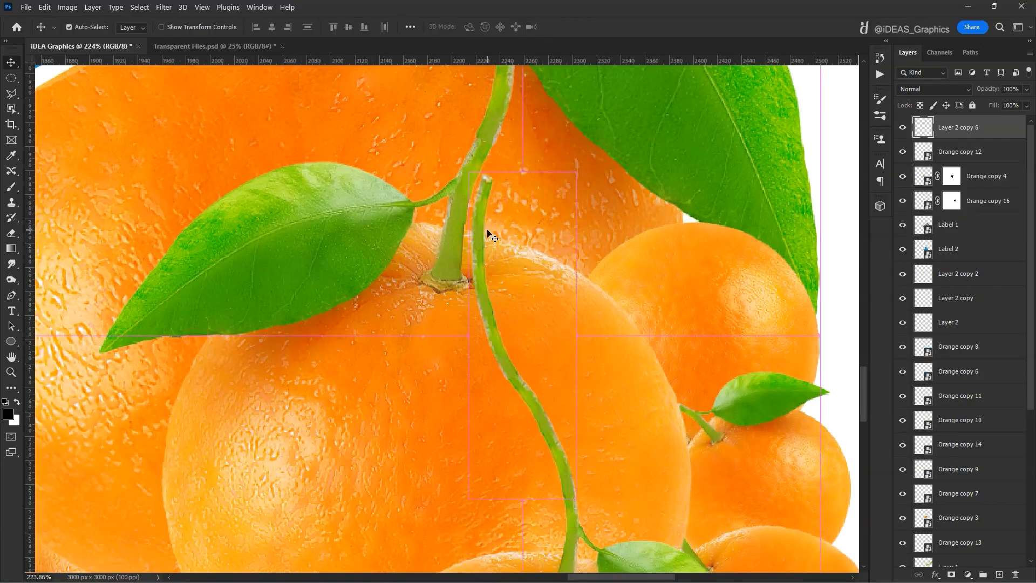
click(518, 299)
scroll(448, 170, up, 3)
key(Return)
- Add a layer mask to the merged stem for blending its upper tip with the Brush tool, and readjust the stem's transform
scroll(640, 231, down, 10)
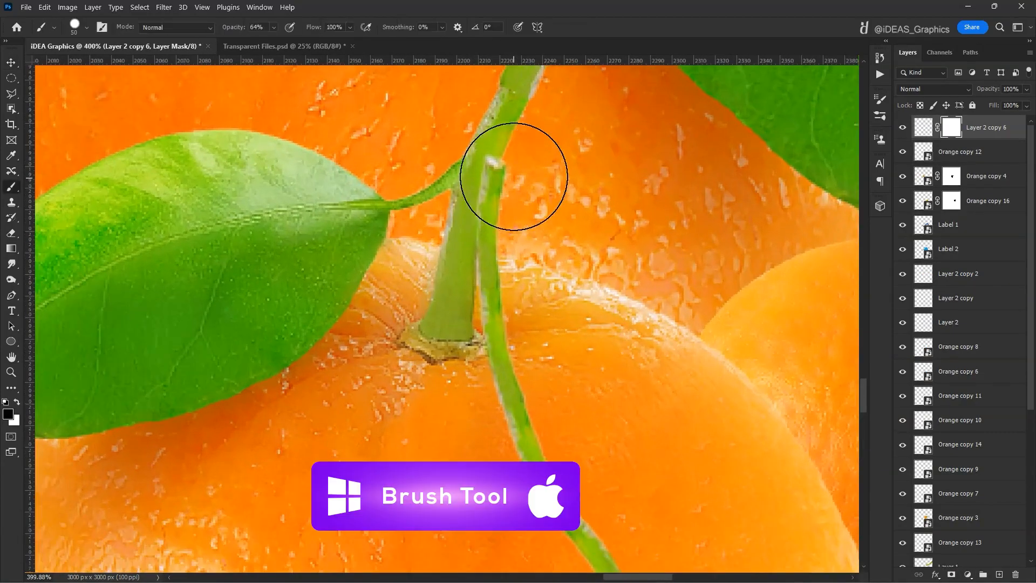
scroll(557, 134, down, 4)
key(ctrl+t)
scroll(630, 432, up, 6)
drag(629, 459, 536, 339)
key(Return)
key(v)
- Copy the lower-left small orange's stem tip to a new layer, move it above the stem and rotate it about 5°
scroll(659, 365, down, 12)
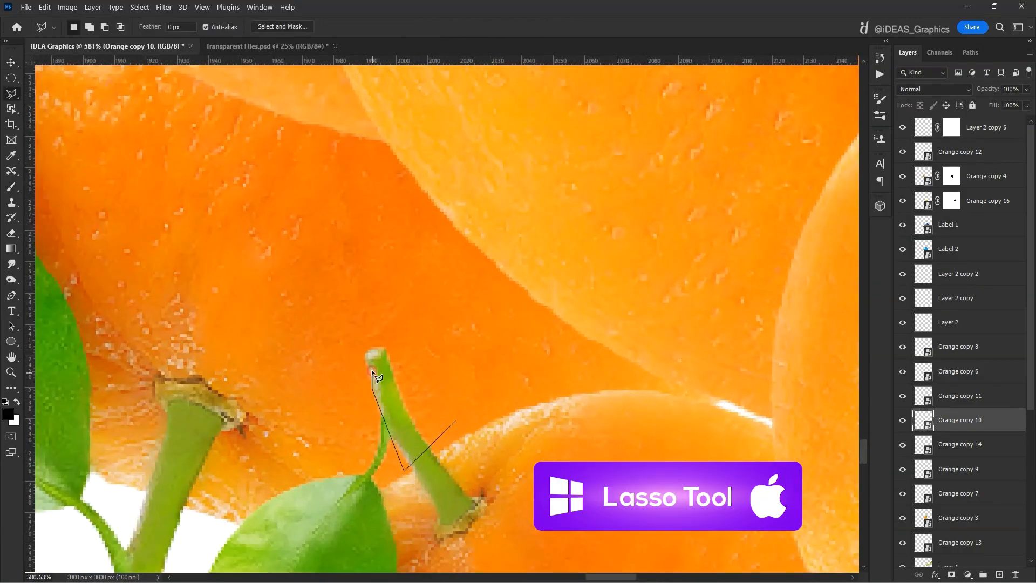
key(ctrl+j)
drag(423, 338, 395, 251)
key(ctrl+t)
drag(417, 215, 441, 228)
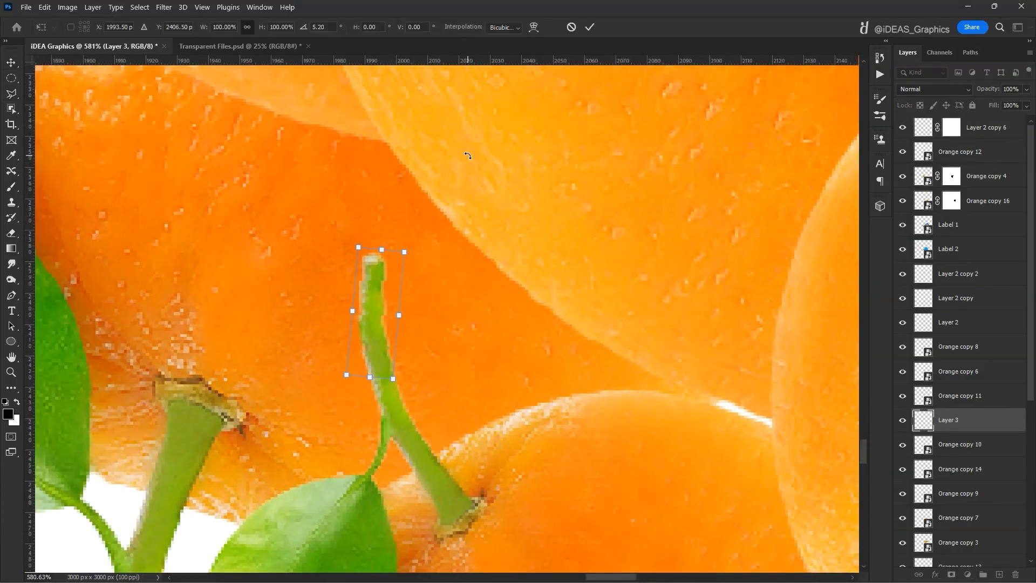
key(Return)
- Duplicate the lower-left orange's stem extension upward, then rotate and reshape the copy to continue the stem
alt+drag(438, 273, 438, 221)
key(ctrl+t)
drag(426, 166, 462, 178)
key(Return)
key(ctrl+t)
right_click(420, 192)
click(448, 287)
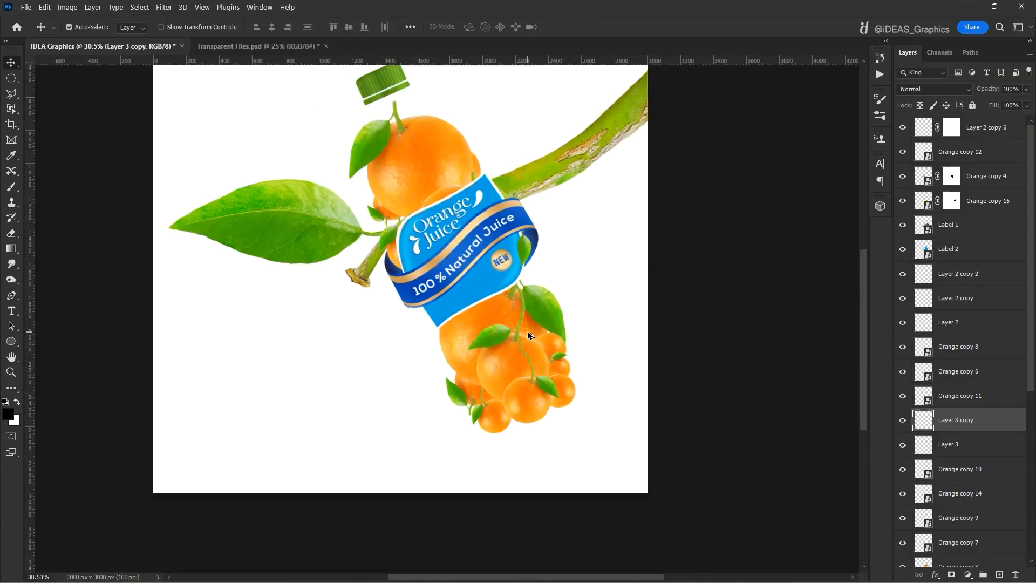
- Load the long merged stem of Layer 2 copy 6 as a selection and clone clean green over its pale edges and joints
scroll(527, 331, up, 5)
click(899, 130)
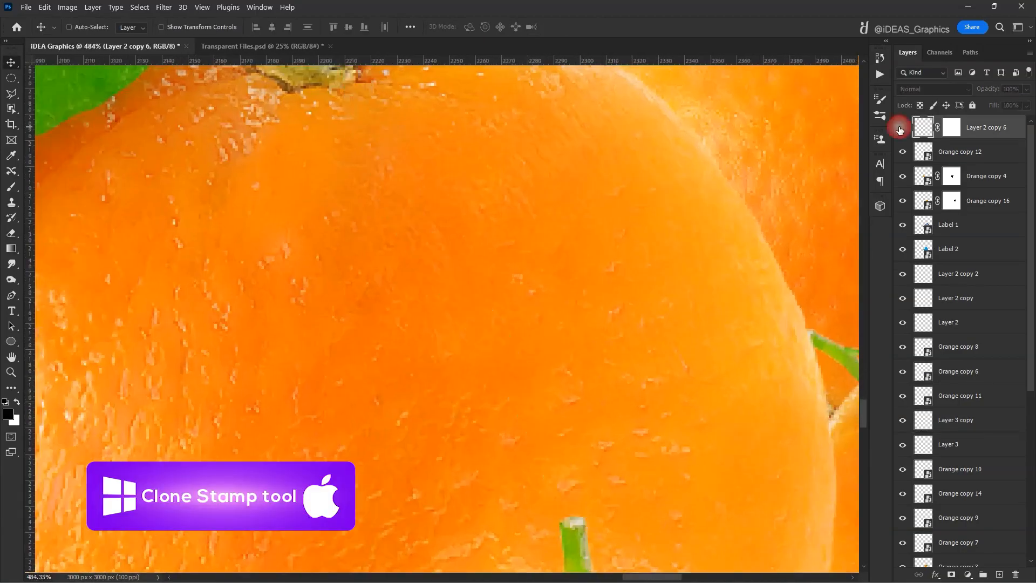
ctrl+click(923, 127)
key(s)
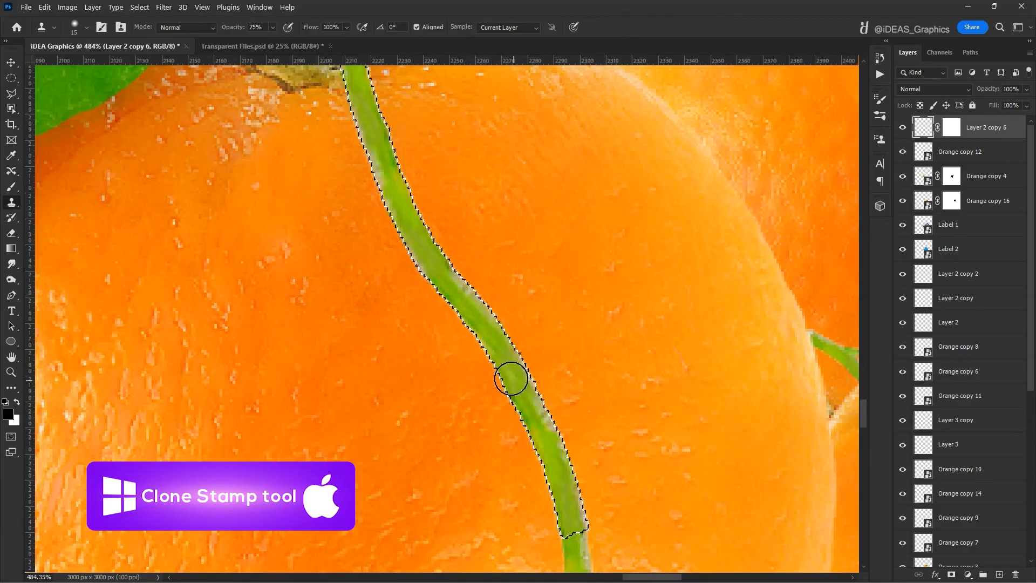
drag(369, 160, 406, 240)
scroll(444, 317, up, 3)
mouse_move(381, 111)
mouse_down()
mouse_move(451, 216)
mouse_move(444, 316)
mouse_up()
drag(465, 363, 461, 381)
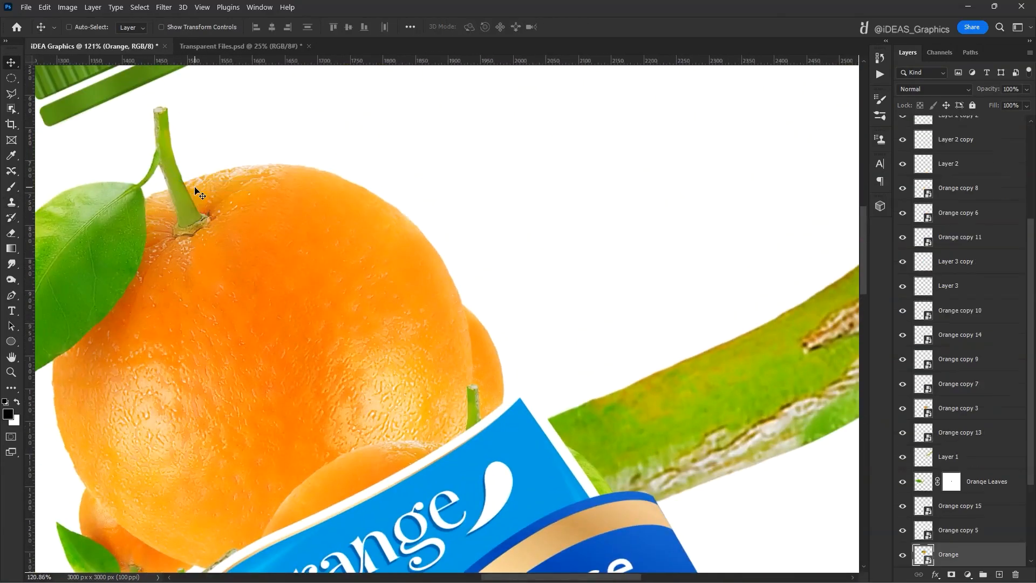
- Copy the top orange's stem tip to a new layer, scale it to about 66%, flip it and rotate it onto the stem above the label
key(l)
click(139, 110)
click(164, 188)
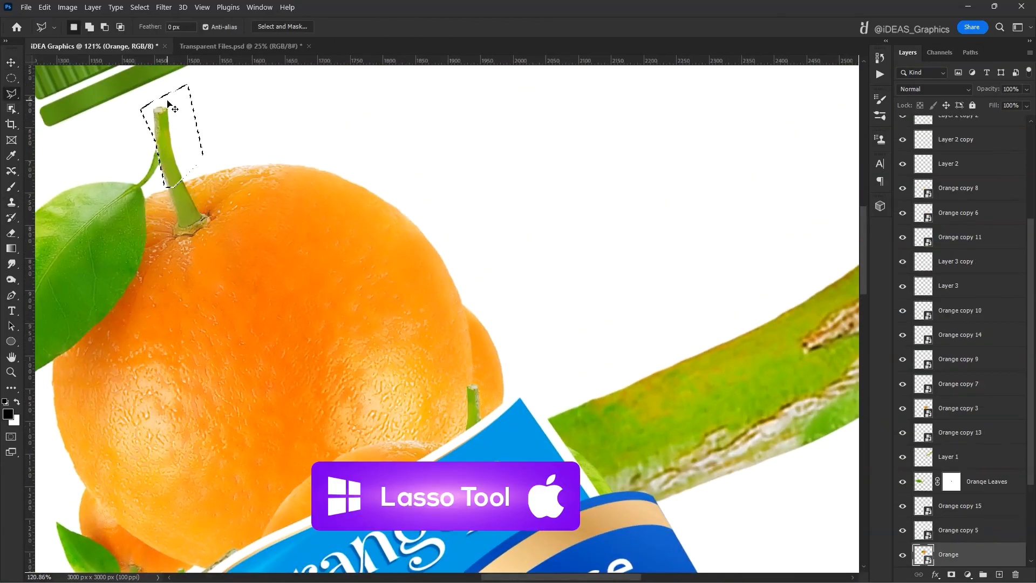
key(ctrl+t)
right_click(537, 86)
click(566, 322)
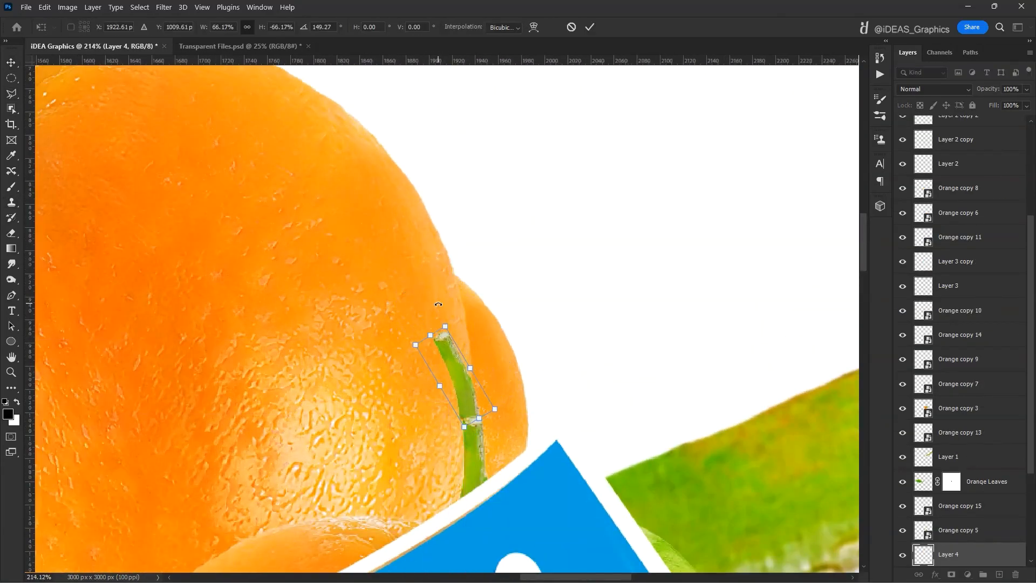
key(Return)
- Raise the copied stem piece in the layer stack above the Layer 2 copy 2 stem
key(ctrl+])
key(ctrl+])
key(ctrl+])
key(ctrl+])
key(ctrl+])
key(ctrl+])
key(ctrl+])
key(ctrl+])
key(ctrl+])
key(ctrl+])
key(ctrl+])
key(ctrl+])
key(ctrl+])
key(ctrl+])
key(ctrl+])
key(ctrl+])
key(ctrl+])
key(ctrl+])
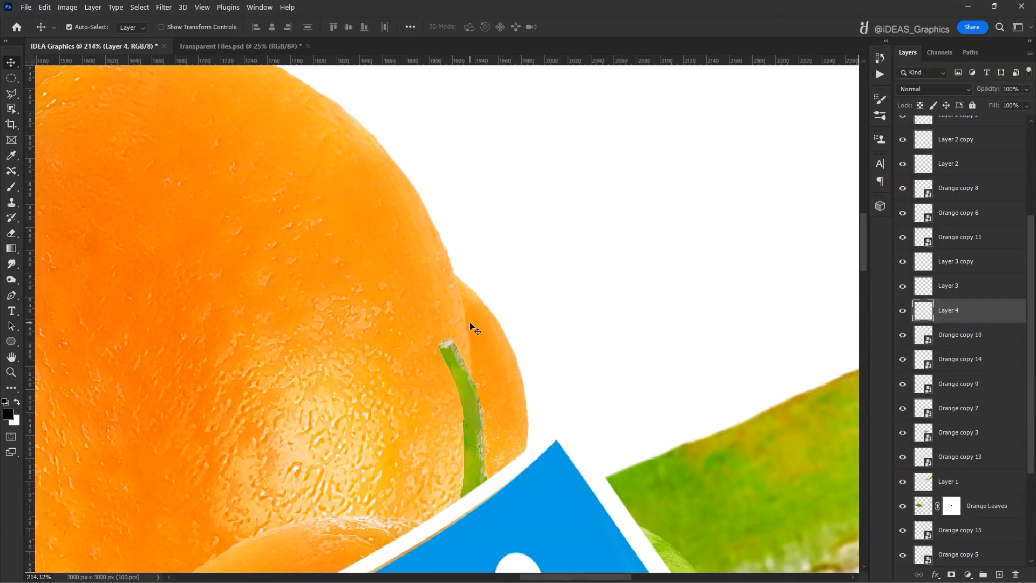
- Clone clean green over the Layer 4 copy stem segment's pale edge and add another segment to lengthen the curved stem up the orange
scroll(469, 317, down, 10)
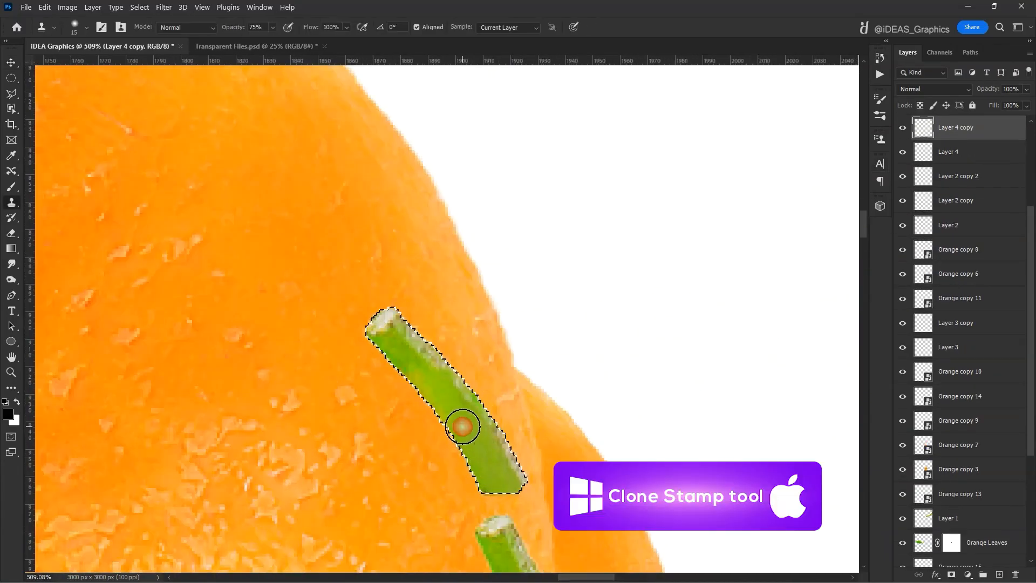
drag(439, 395, 428, 375)
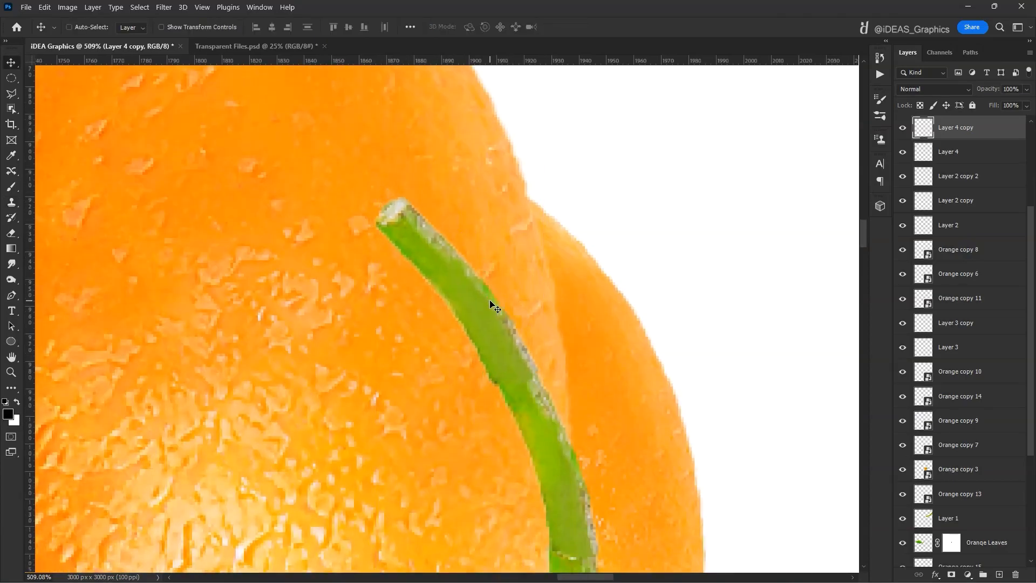
drag(491, 301, 541, 273)
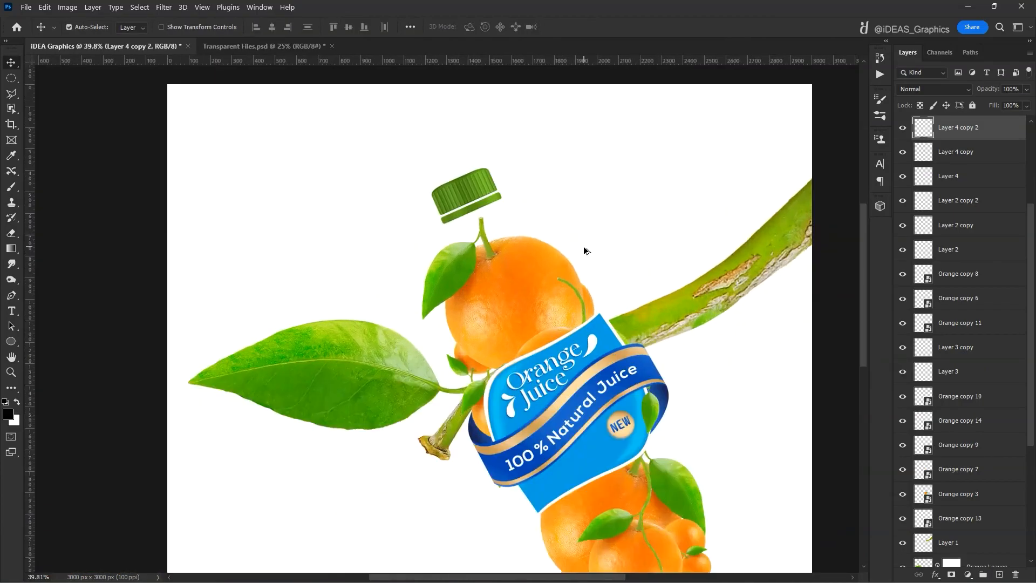
- Copy the large left leaf's stalk with the end of its midrib to a new layer and place it over the top orange
scroll(317, 347, up, 2)
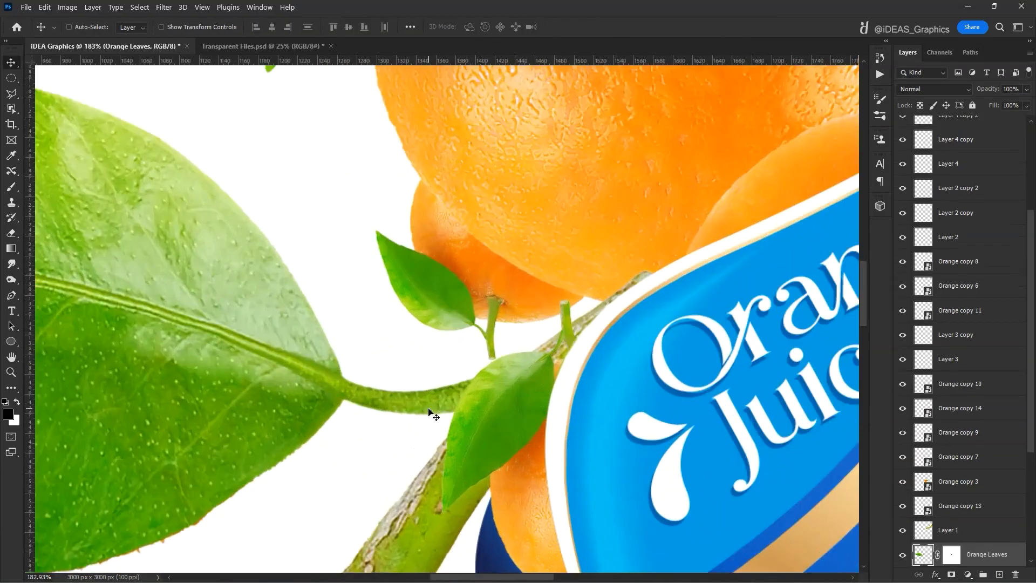
key(l)
click(510, 353)
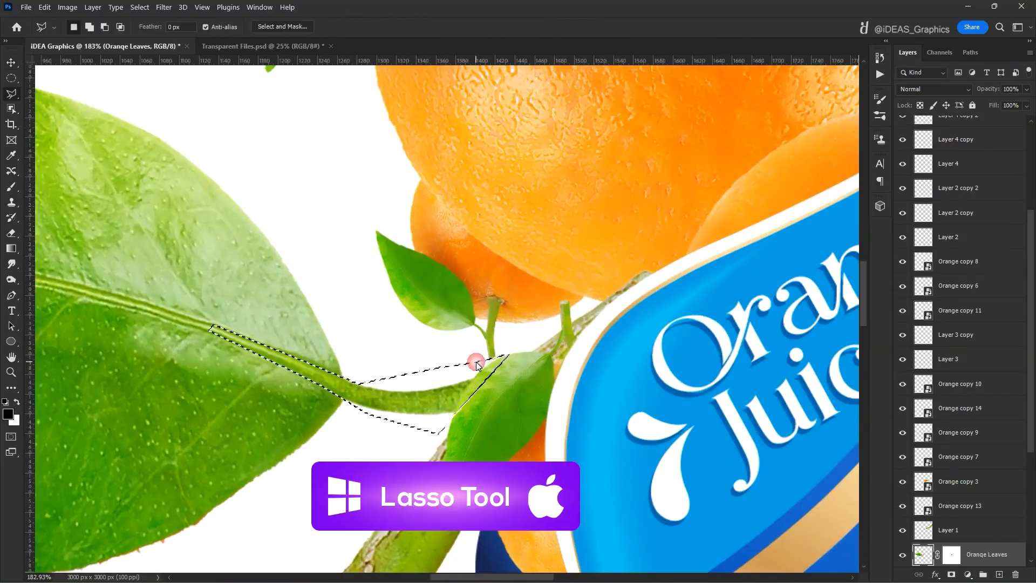
key(ctrl+j)
key(v)
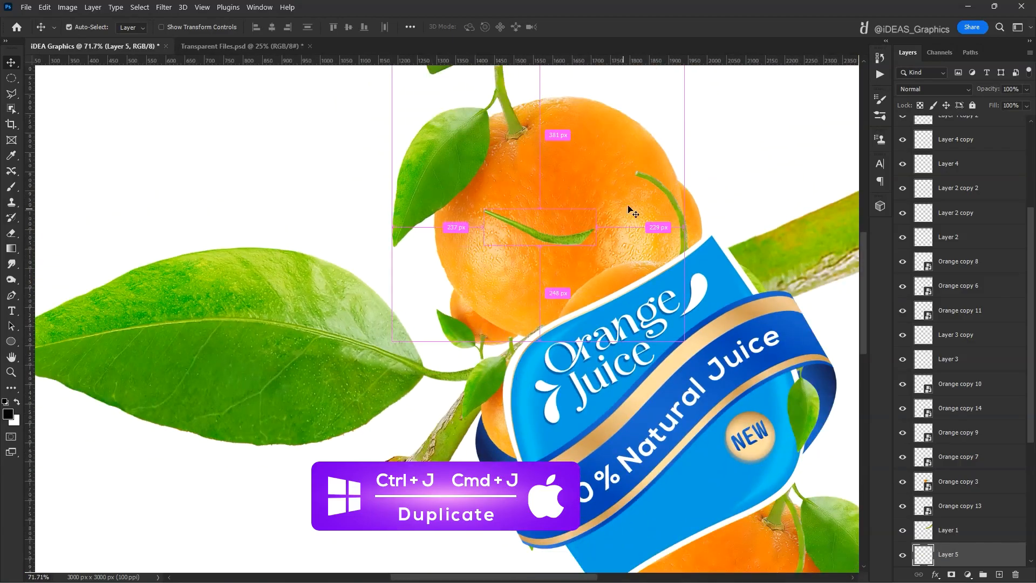
- Rotate the stalk copy about -146°, attach it to the top orange's stem and add a layer mask for brushing its joint
key(ctrl+t)
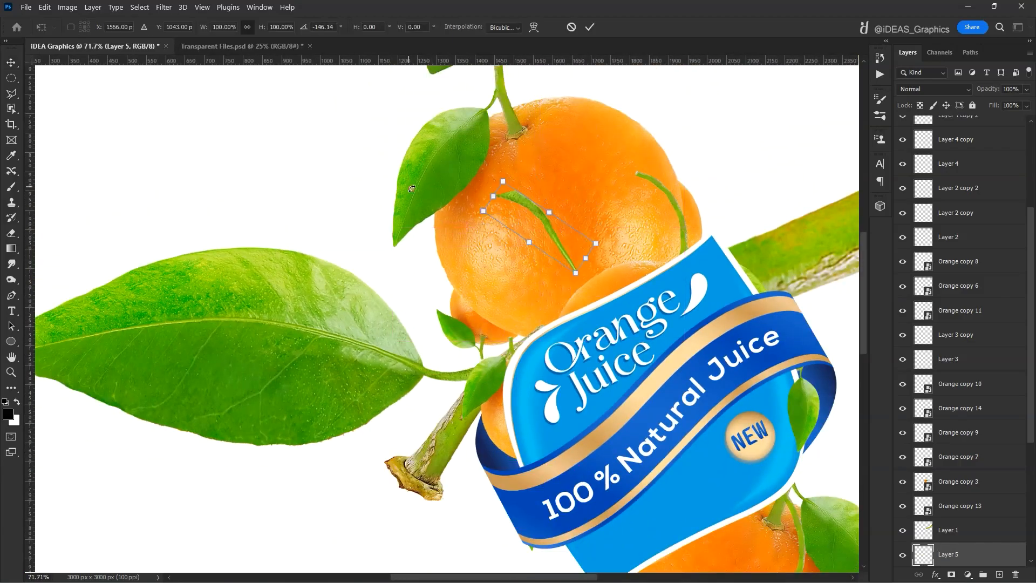
scroll(548, 215, up, 4)
scroll(532, 213, down, 3)
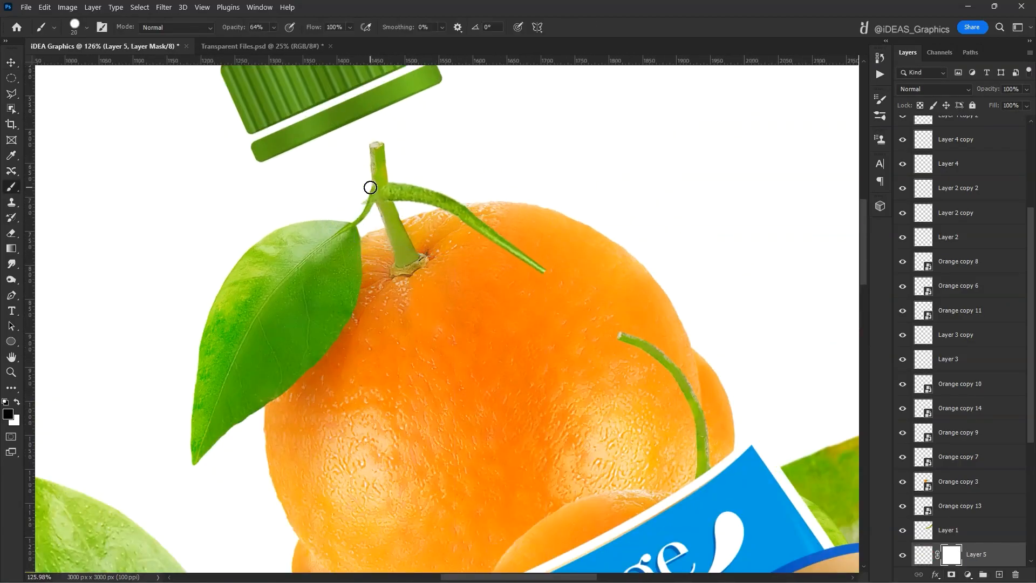
scroll(370, 210, up, 3)
key(0)
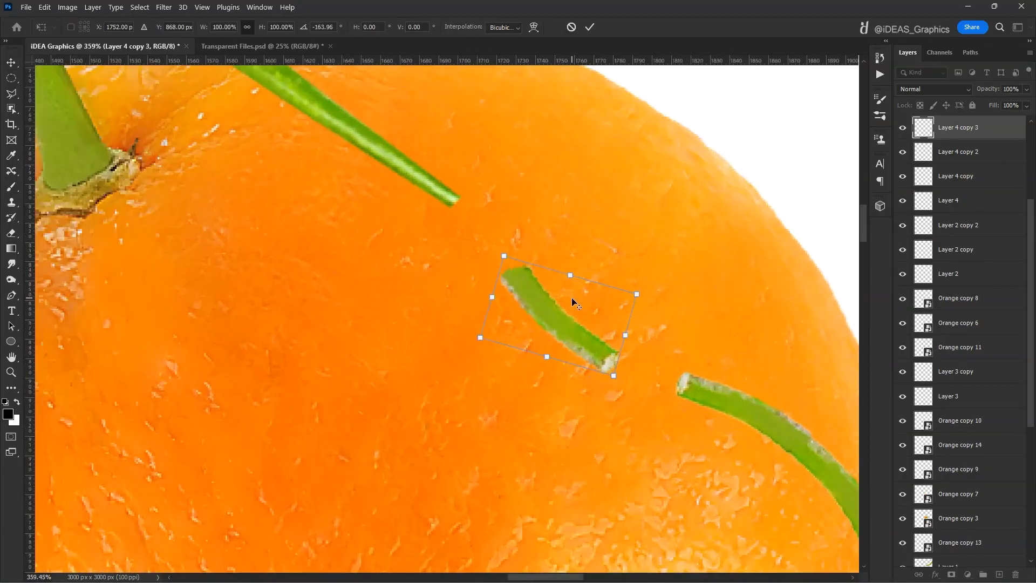
- Join the rotated Layer 4 copy 3 segment to the curved stem's upper end and add a layer mask for blending
drag(572, 296, 649, 333)
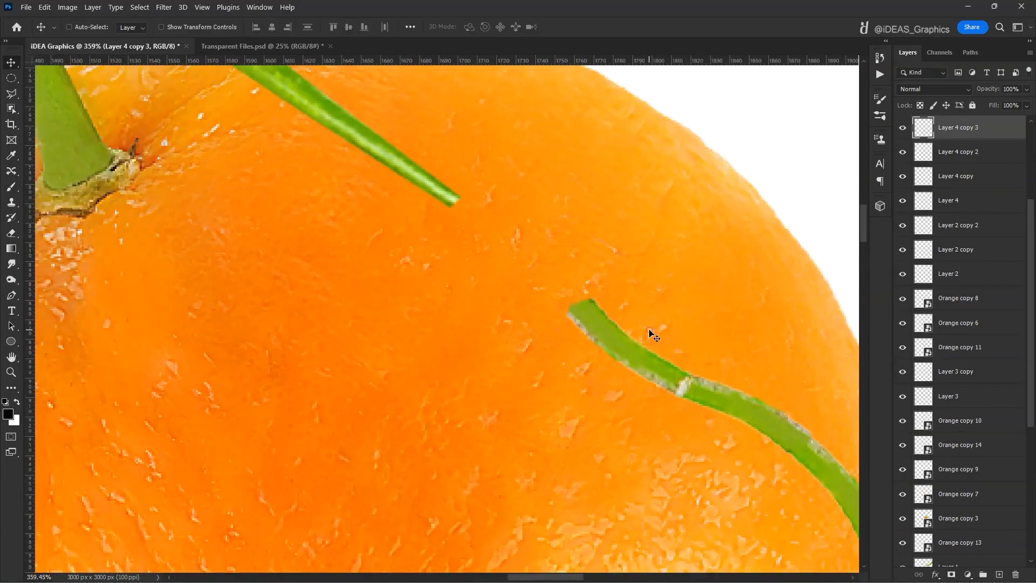
click(951, 574)
key(b)
- Readjust the masked stem segment's transform, then duplicate it and position the rotated copy further up towards the leaf stalk
key(ctrl+t)
drag(675, 199, 659, 194)
key(Return)
key(ctrl+alt+t)
drag(638, 354, 567, 298)
drag(632, 182, 662, 206)
drag(641, 266, 627, 264)
key(Return)
- Duplicate the stem segment once more and warp the copy to bridge the gap to the leaf stalk's thin end
key(ctrl+alt+t)
drag(562, 307, 601, 347)
scroll(508, 172, down, 3)
scroll(497, 156, up, 4)
right_click(492, 245)
click(520, 326)
scroll(425, 205, up, 3)
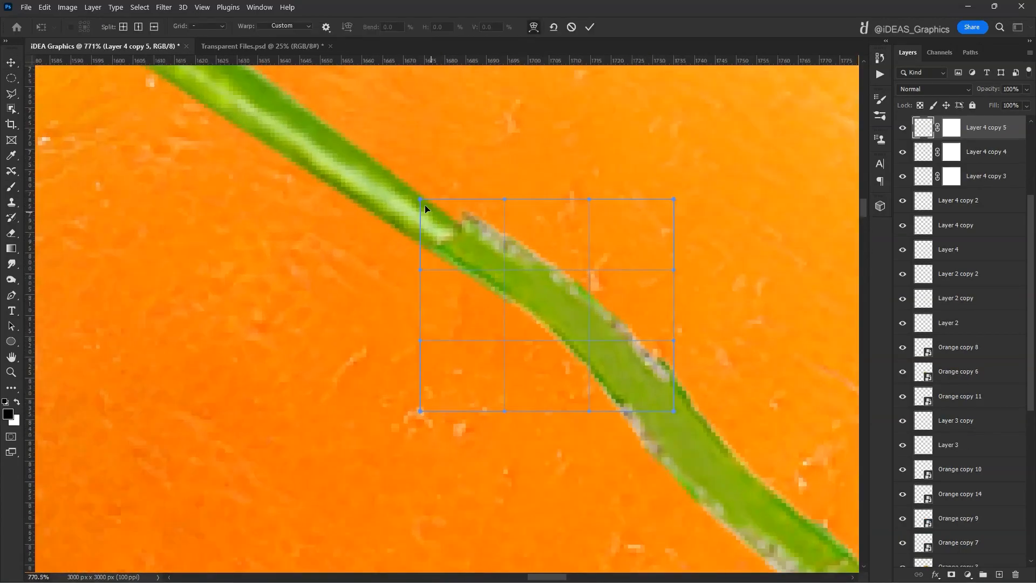
drag(388, 188, 261, 88)
key(Return)
scroll(467, 218, down, 10)
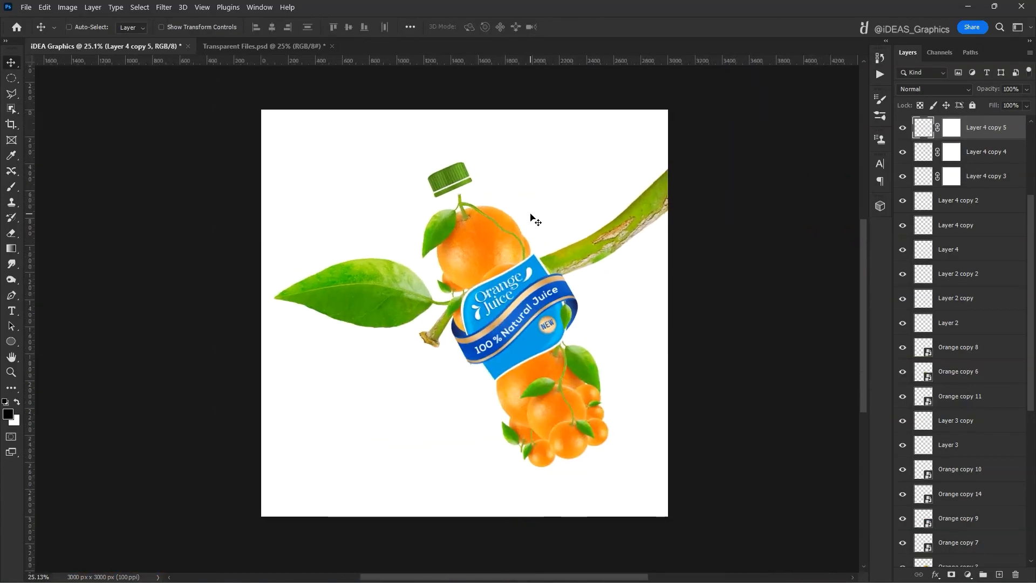
- Copy a small orange's stem tip to a new layer, transform it to lengthen the stem and add a mask for blending
scroll(534, 452, up, 10)
ctrl+click(418, 429)
key(l)
click(381, 327)
click(405, 278)
key(ctrl+t)
drag(418, 286, 424, 351)
mouse_move(440, 292)
mouse_down()
mouse_move(426, 280)
mouse_move(435, 293)
mouse_up()
key(Return)
key(ctrl+shift+m)
key(b)
- Duplicate the masked Layer 6 stem piece and transform the copy to continue the stem downward
key(v)
key(ctrl+j)
key(ctrl+t)
drag(434, 345, 443, 388)
drag(467, 394, 465, 378)
key(Return)
- Copy the Orange copy 4 stem tip beside the label's upper-left edge to a new layer and move it up to extend the stem
scroll(507, 268, down, 8)
drag(432, 108, 454, 265)
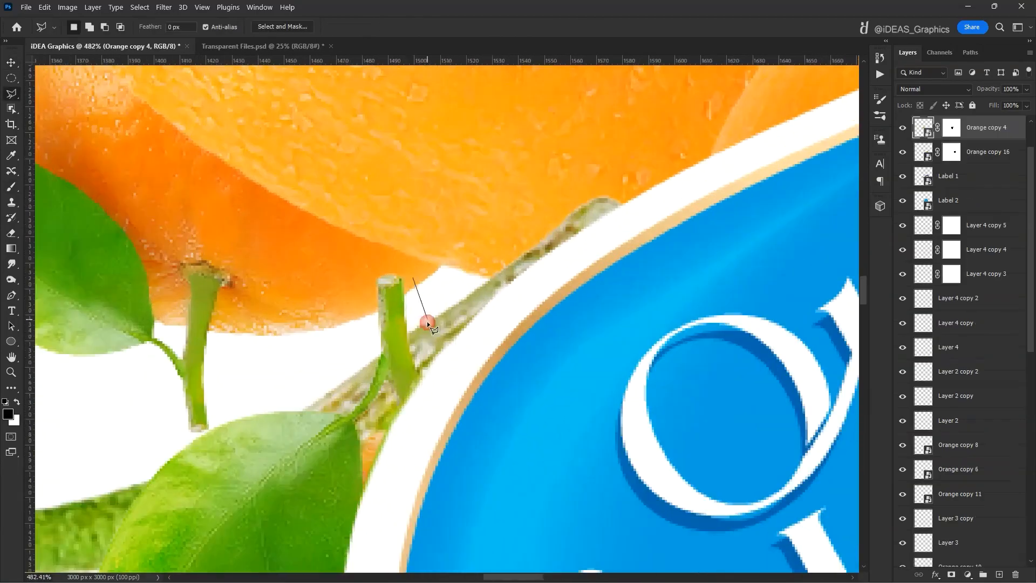
click(426, 322)
key(ctrl+j)
key(v)
drag(442, 289, 440, 239)
- Adjust the new stem piece's stacking order and add a layer mask for blending its joint with the Brush tool
key(ctrl+[)
key(ctrl+[)
key(ctrl+[)
key(ctrl+])
key(ctrl+])
key(ctrl+])
key(ctrl+])
key(ctrl+shift+m)
key(b)
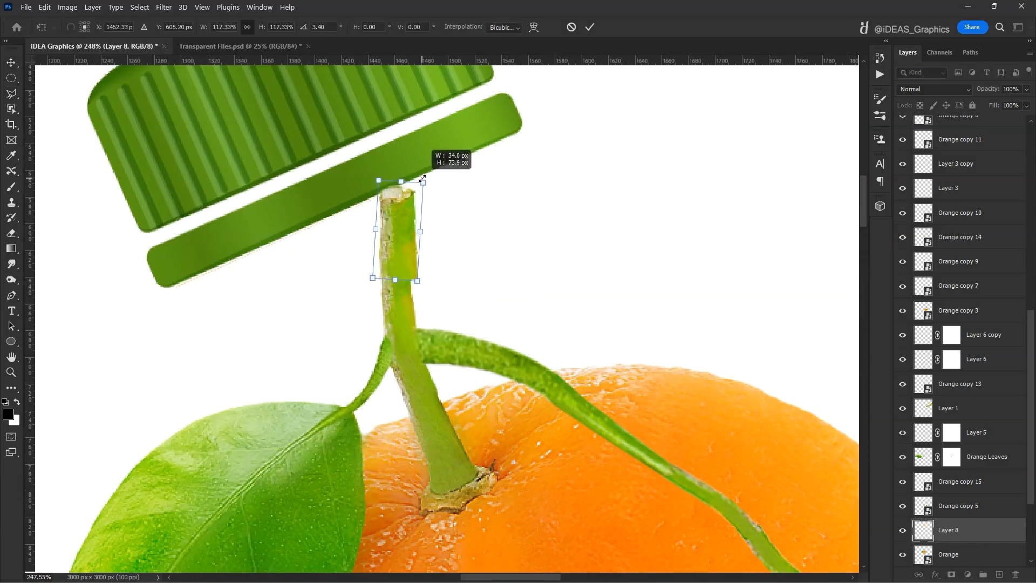
- Warp the Layer 8 stem tip so it follows the top orange's stem up to the bottle cap, and finish its masked transform
right_click(410, 267)
click(464, 338)
drag(355, 293, 396, 313)
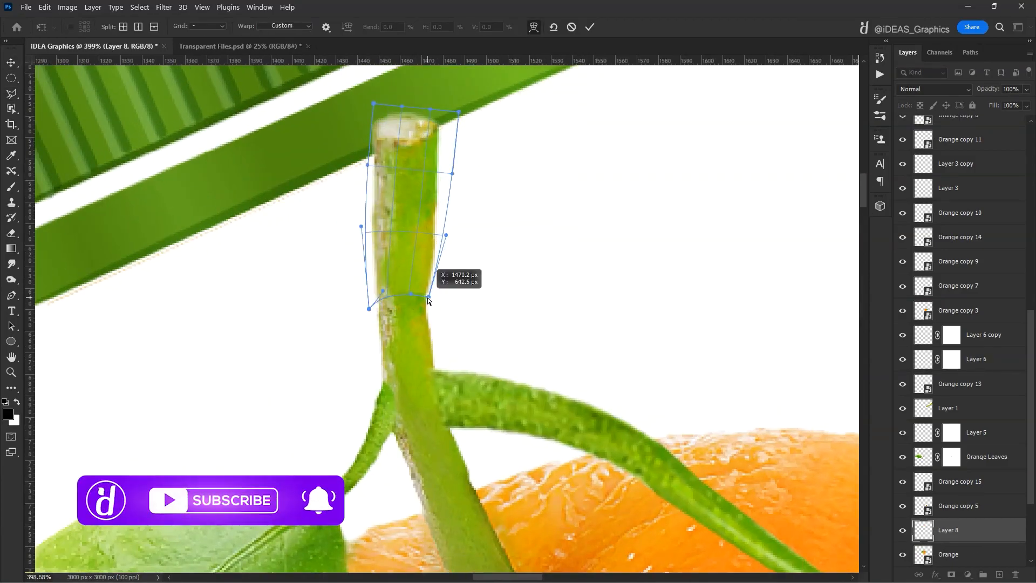
drag(445, 235, 432, 235)
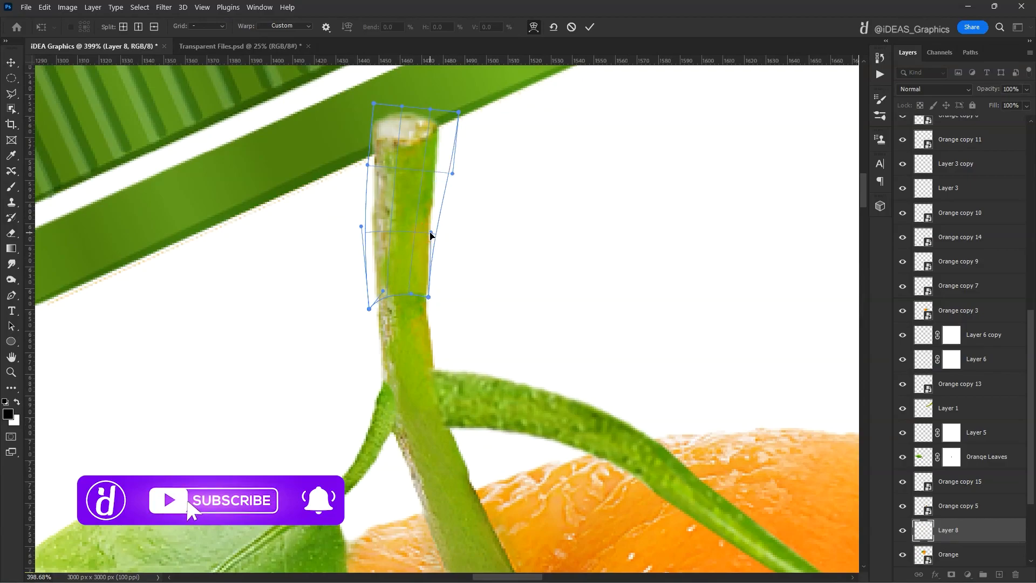
key(Return)
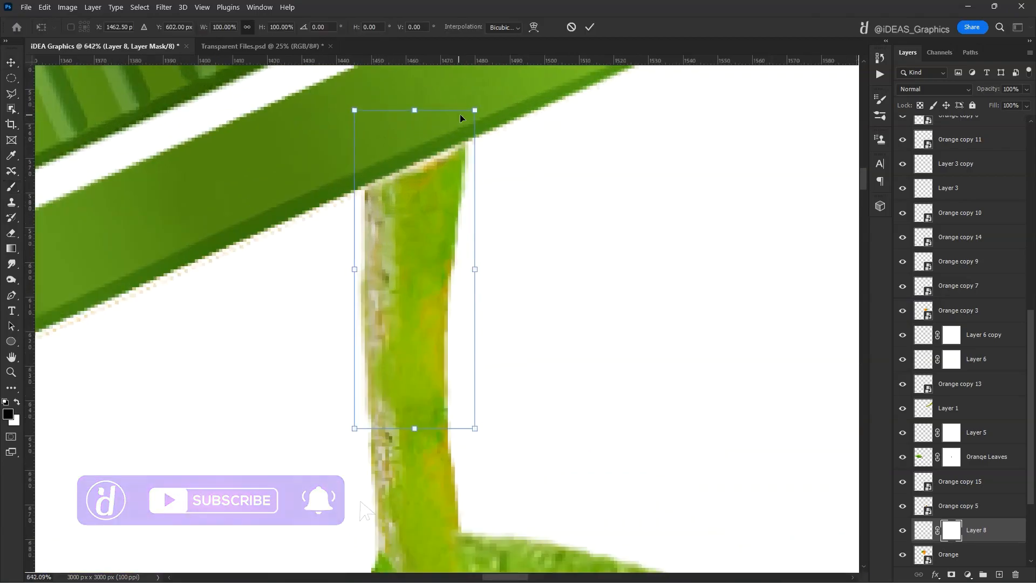
key(Return)
- Add a Levels adjustment clipped to the top orange's layer and set its white output level to 180
key(ctrl+0)
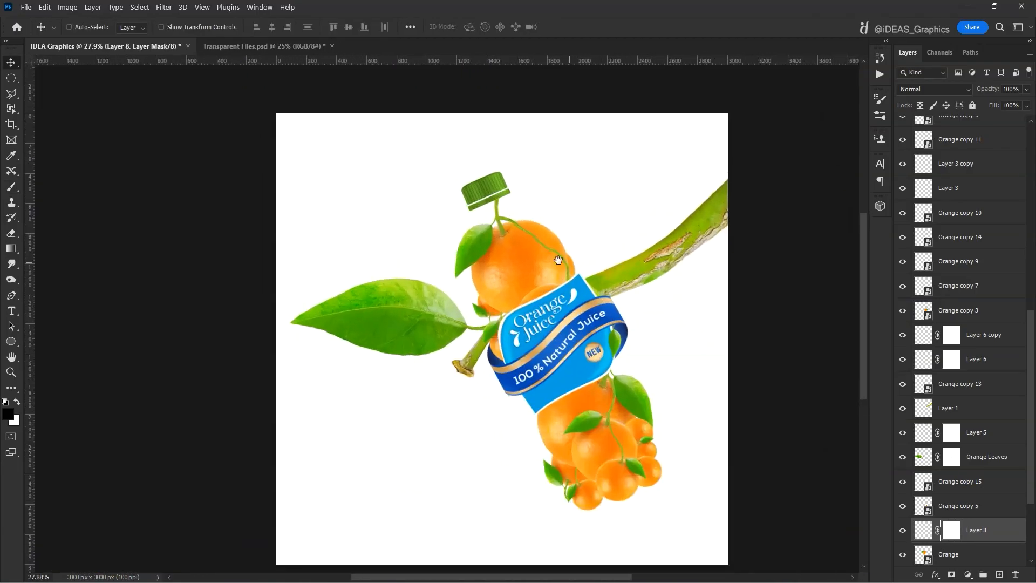
drag(571, 267, 498, 240)
click(465, 263)
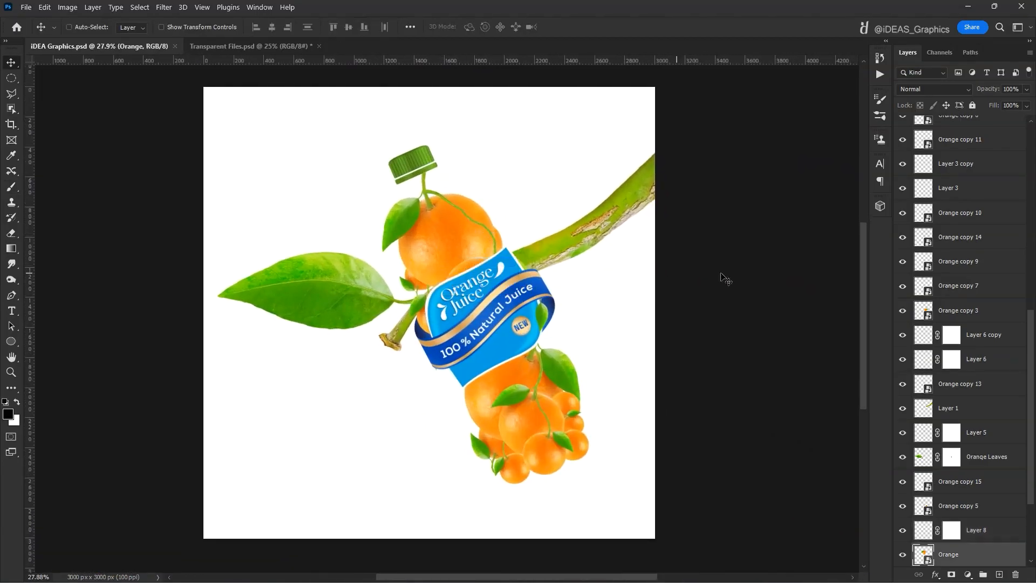
scroll(982, 388, down, 3)
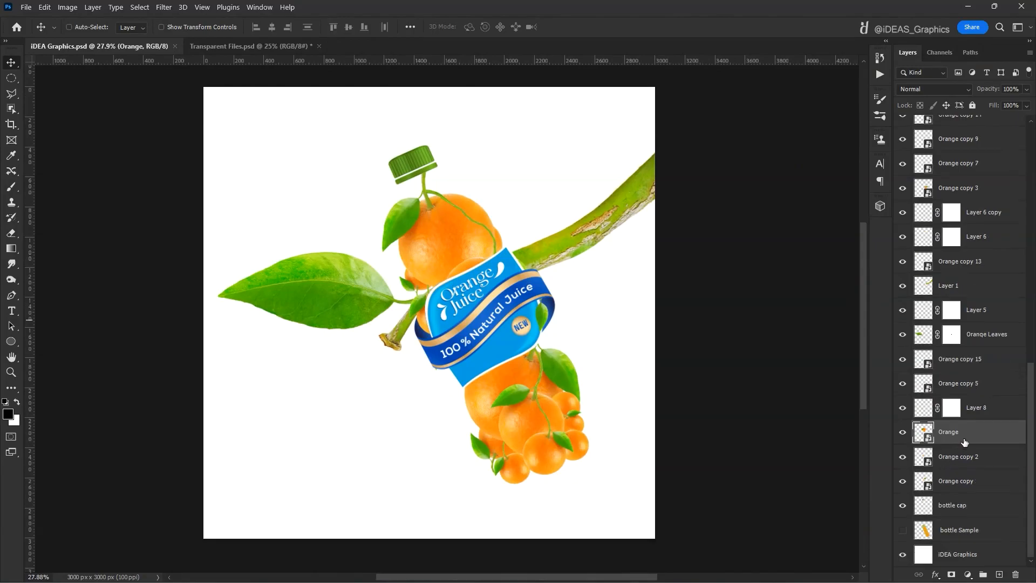
click(969, 575)
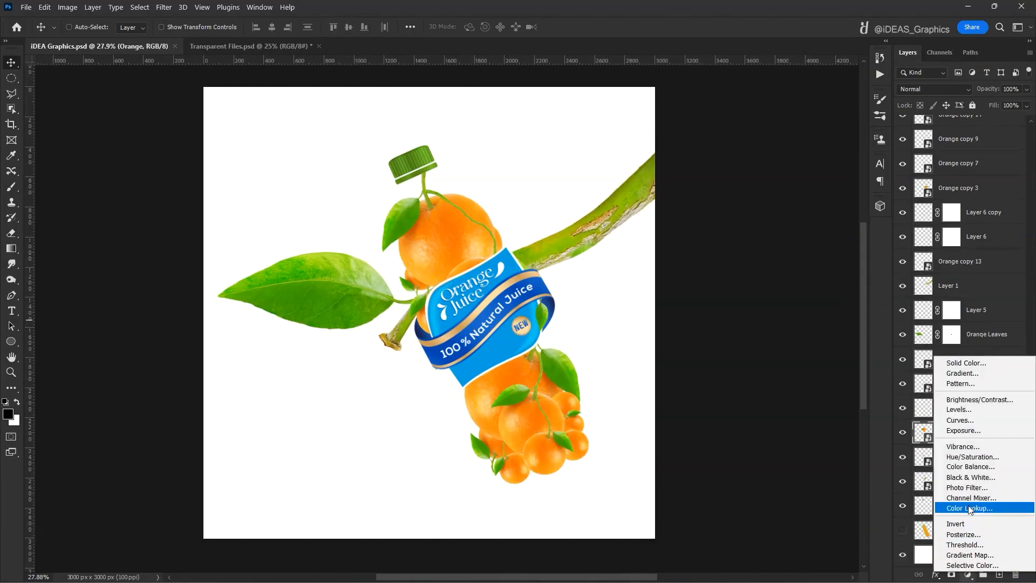
click(960, 410)
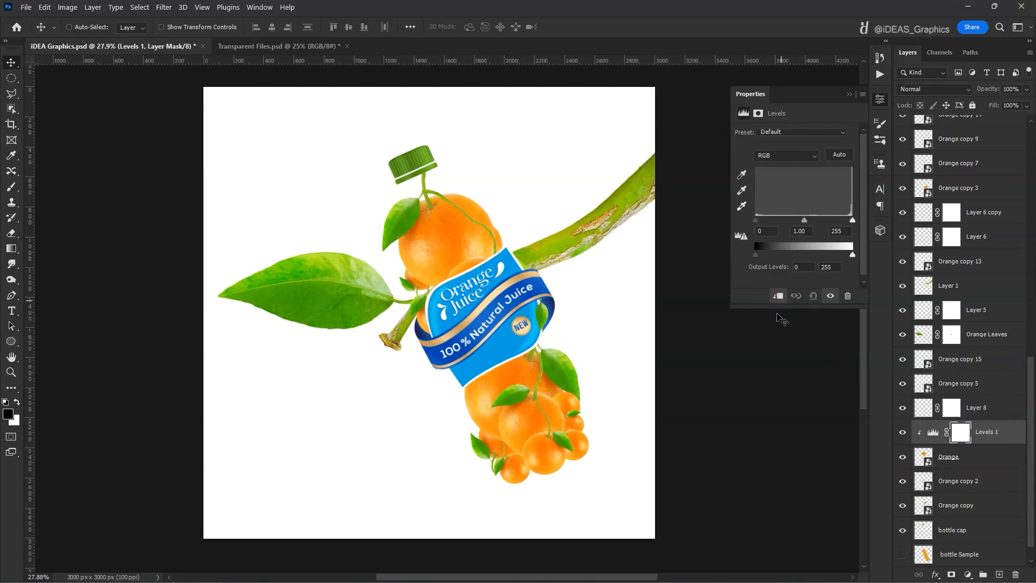
text(180)
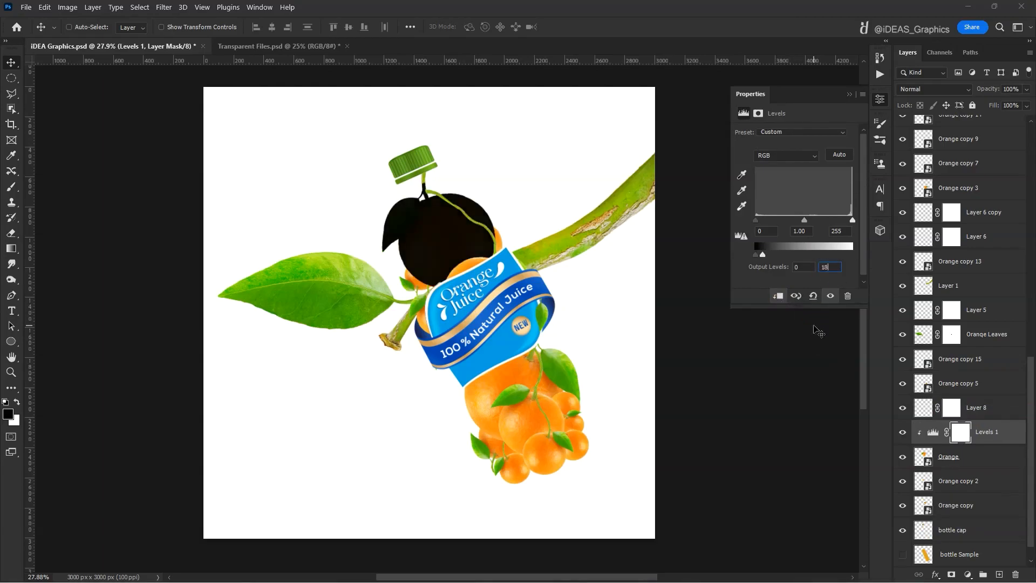
- Target the Levels 1 mask and set up a Soft Round brush at 900 px with adjusted hardness
click(962, 436)
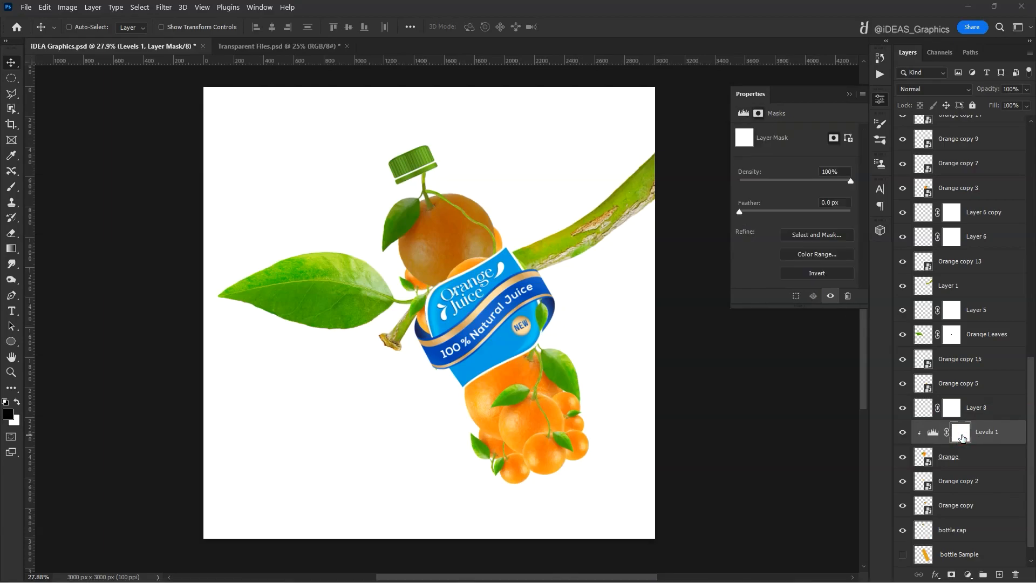
click(13, 188)
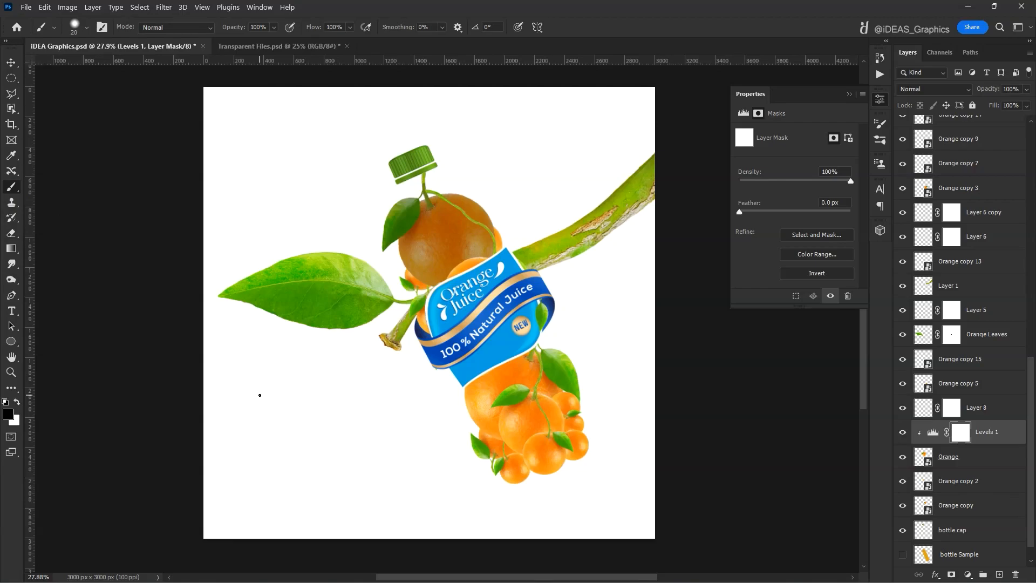
key(bracketright)
key(bracketright)
key(bracketright)
key(bracketright)
key(bracketright)
key(bracketright)
key(bracketright)
key(bracketright)
key(bracketright)
key(bracketright)
key(bracketright)
key(bracketright)
key(bracketright)
key(bracketright)
key(bracketright)
key(bracketright)
key(bracketright)
key(bracketright)
key(bracketright)
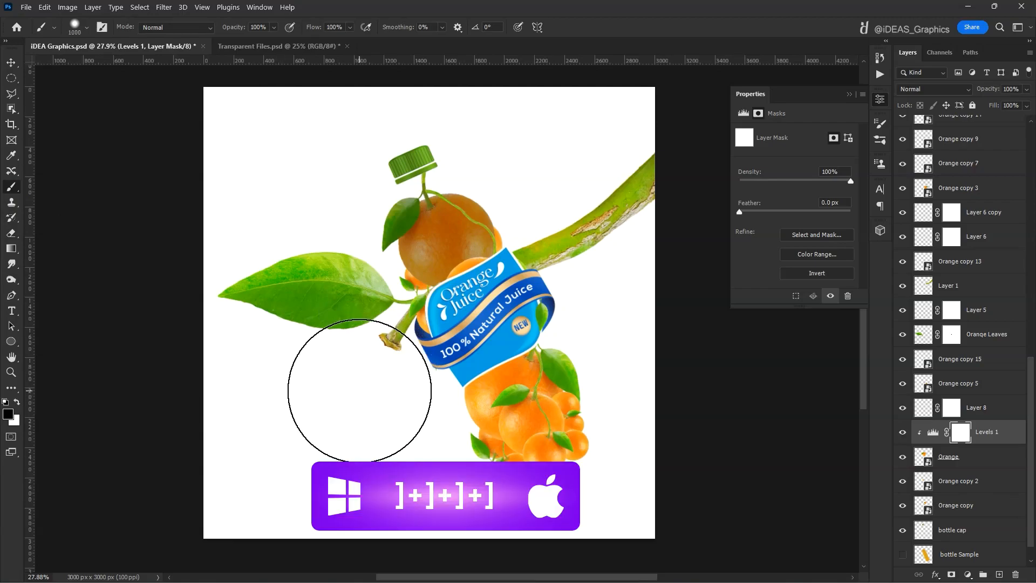
key(bracketleft)
click(75, 27)
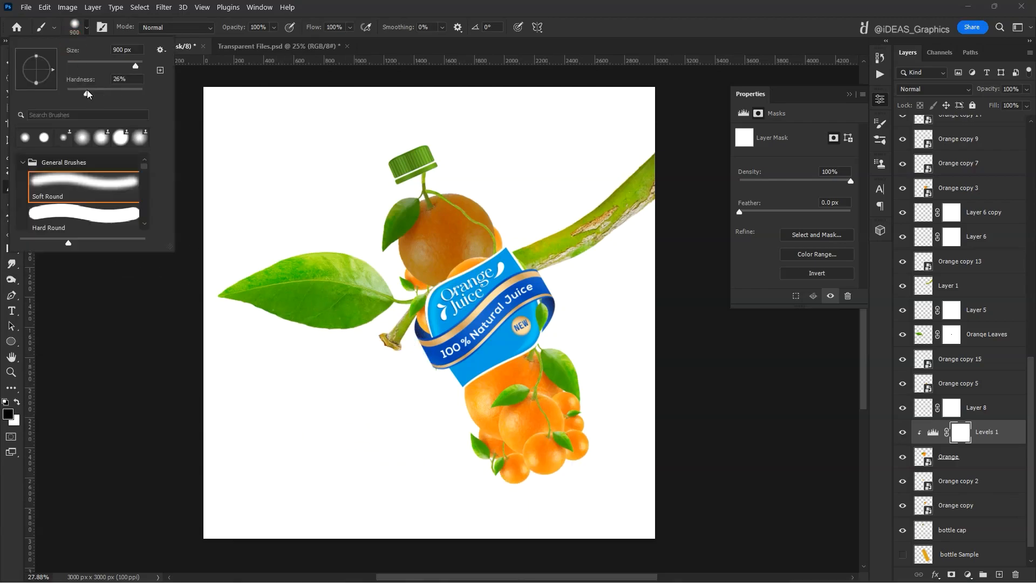
key(Return)
- Paint black on the Levels 1 mask over the top orange's upper-right area to bring back its brightness
scroll(463, 218, up, 6)
drag(479, 238, 440, 299)
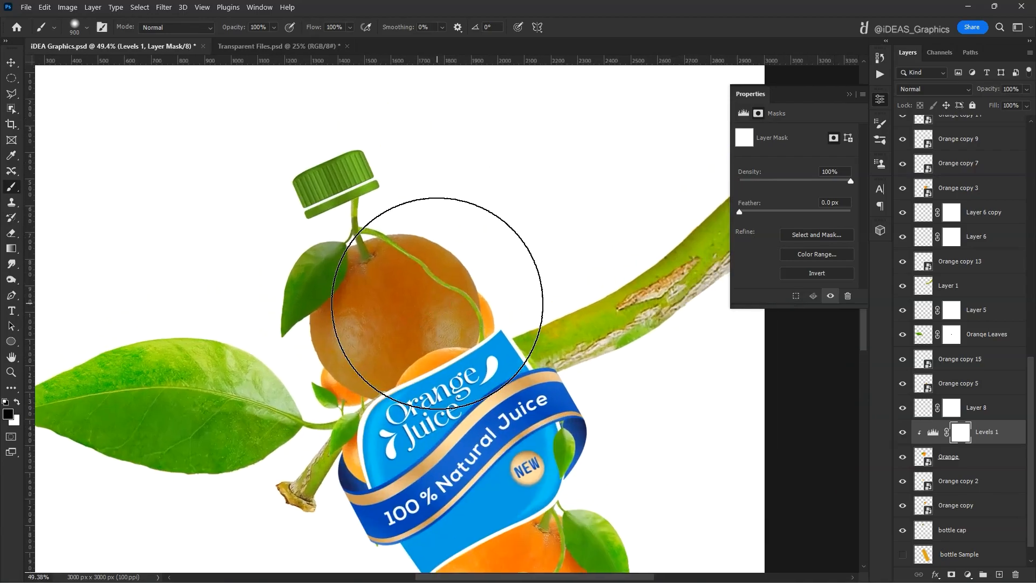
click(413, 280)
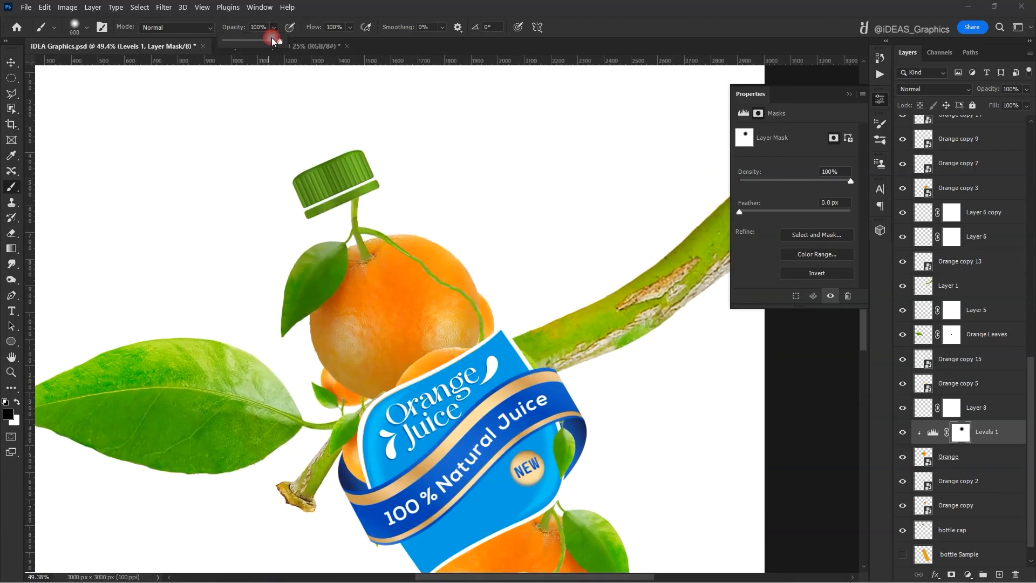
- Paint black on the Levels 1 mask over the top orange's upper area with a 500 px brush at 60% and 45% opacity
key(bracketleft)
key(bracketleft)
key(bracketleft)
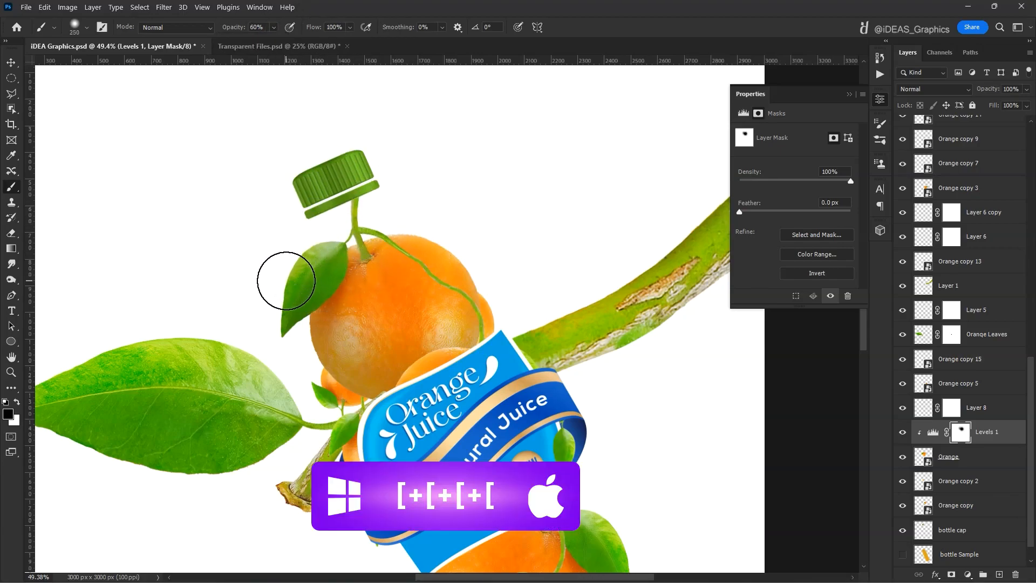
drag(470, 287, 462, 311)
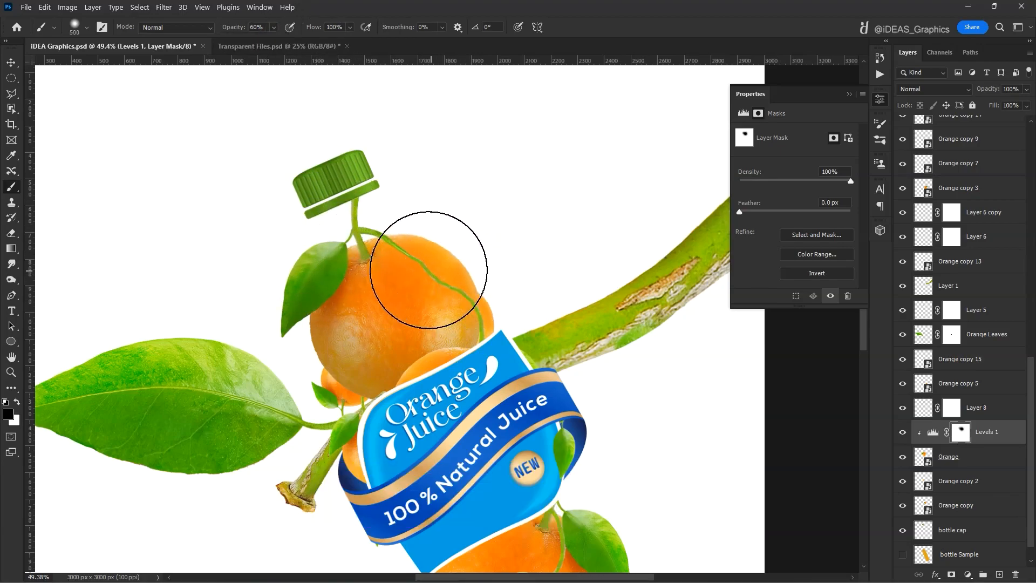
drag(382, 298, 388, 299)
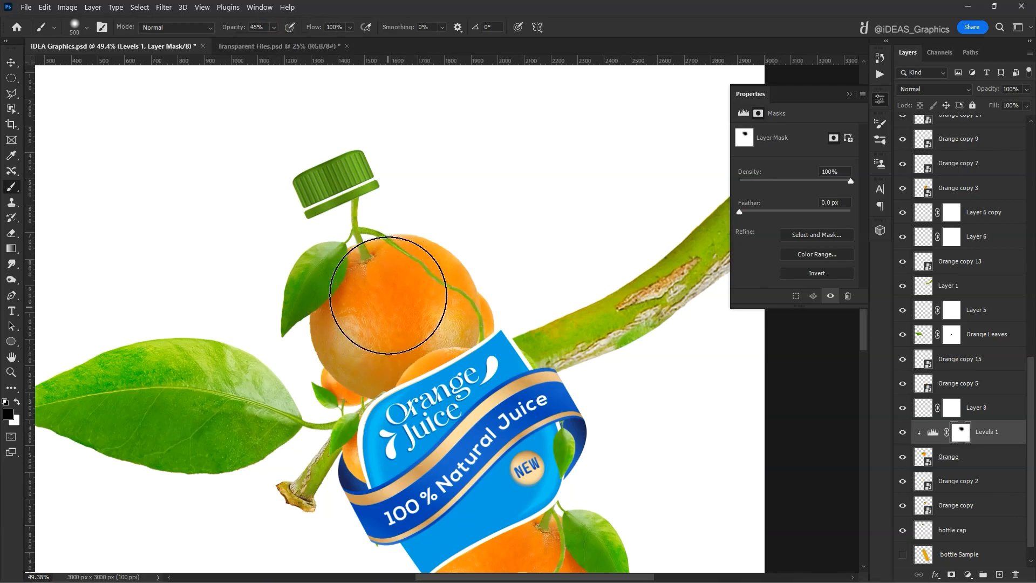
- Set the Levels 1 adjustment's blend mode to Multiply and compare the top orange with and without it
click(899, 431)
click(900, 432)
click(900, 431)
click(900, 431)
click(928, 86)
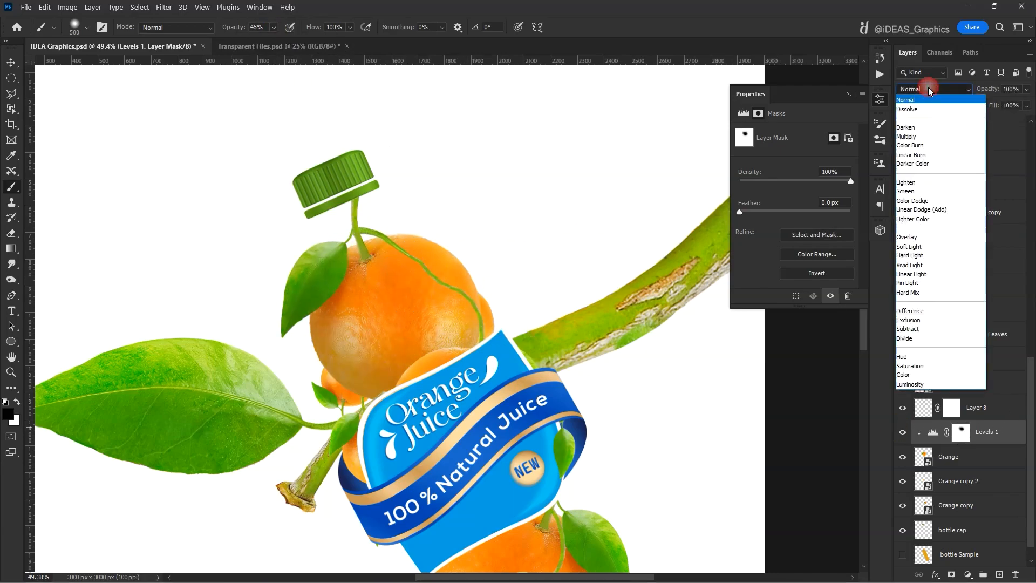
click(916, 139)
click(903, 432)
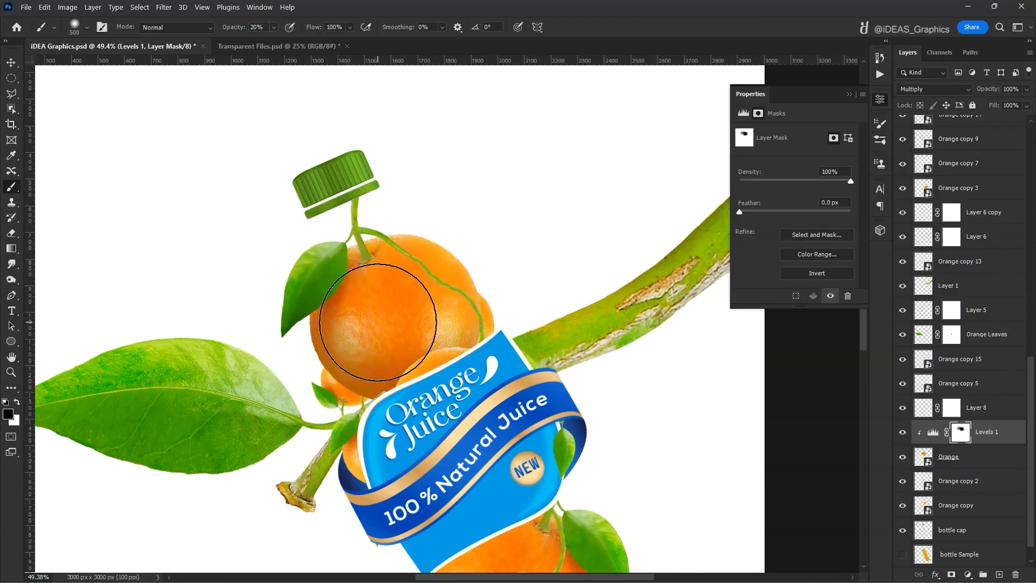
click(904, 433)
click(905, 433)
click(904, 434)
click(905, 433)
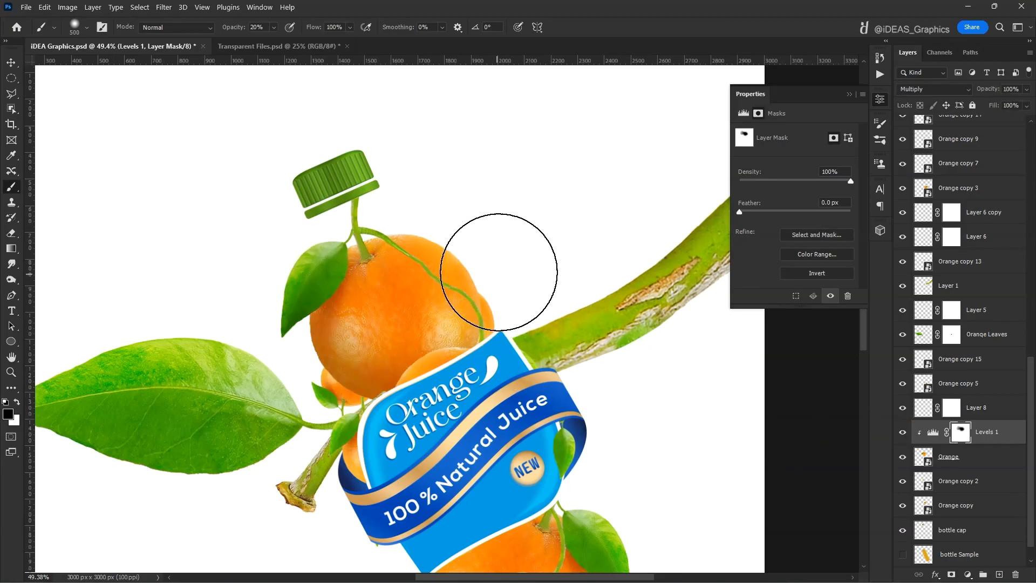
- Duplicate the Orange Leaves layer and move the copy below the original leaf
scroll(498, 269, down, 4)
key(v)
click(369, 322)
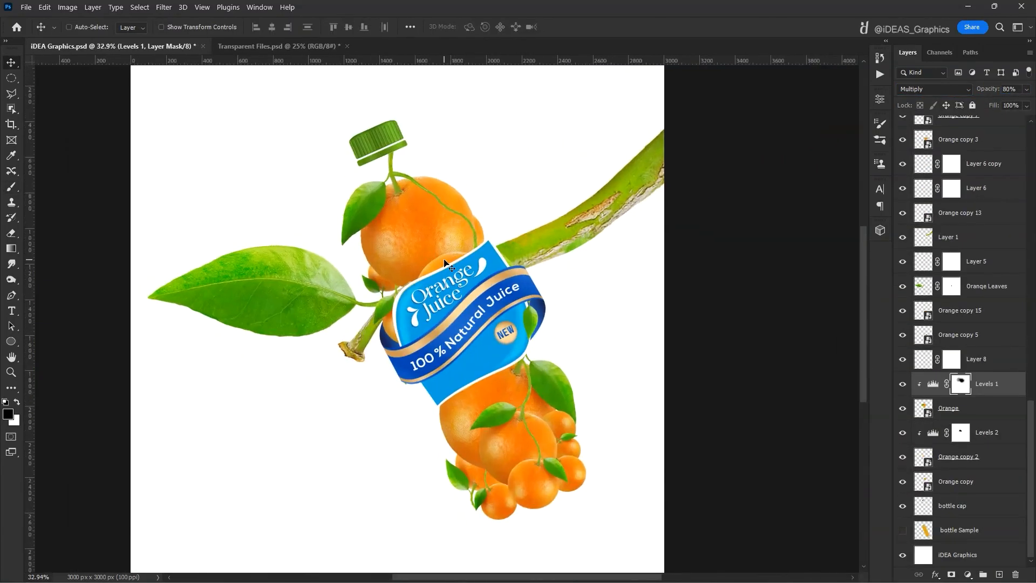
click(319, 301)
key(ctrl+j)
drag(295, 288, 287, 341)
- Flip the leaf copy vertically, scale it to about 71%, rotate it about -61°, and place its stalk at the branch below the original leaf
key(ctrl+t)
drag(518, 410, 432, 205)
right_click(377, 317)
click(410, 550)
drag(477, 318, 475, 479)
drag(442, 305, 364, 340)
drag(327, 372, 362, 345)
scroll(362, 337, up, 7)
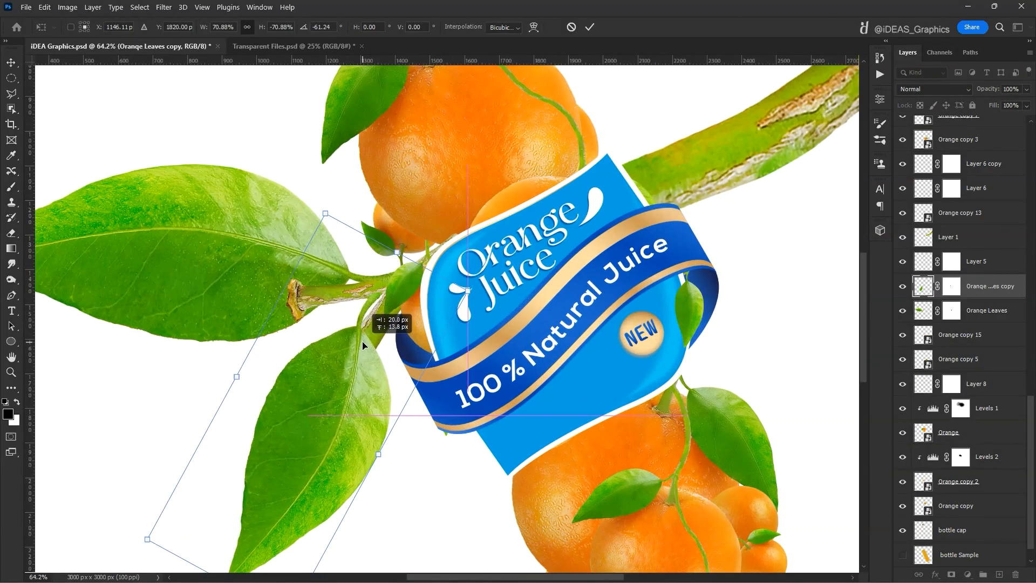
key(Return)
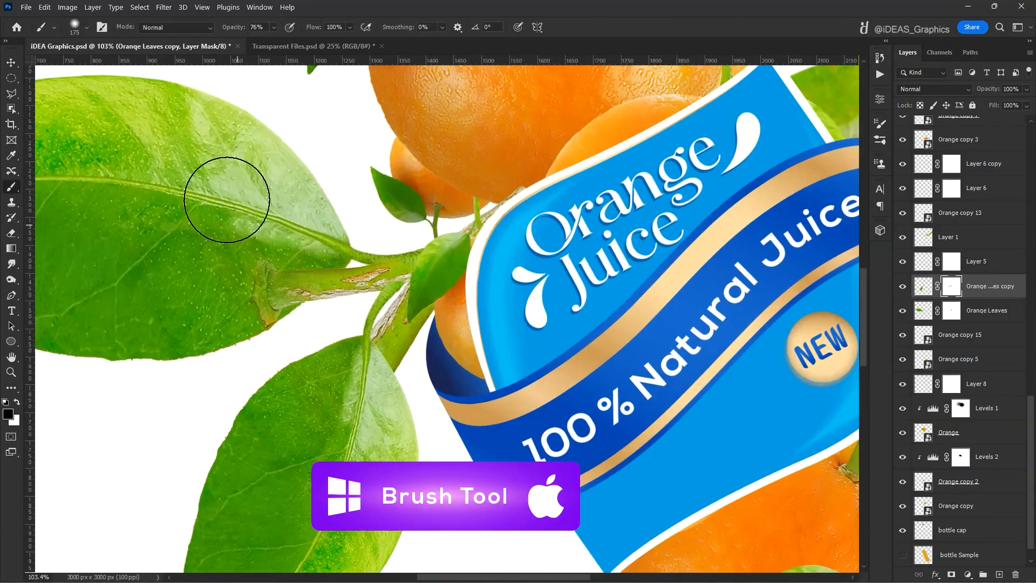
- Paint black on the leaf copy's mask to hide its leftover twig, reducing the brush to 90 px, and save the document
click(86, 27)
key(Return)
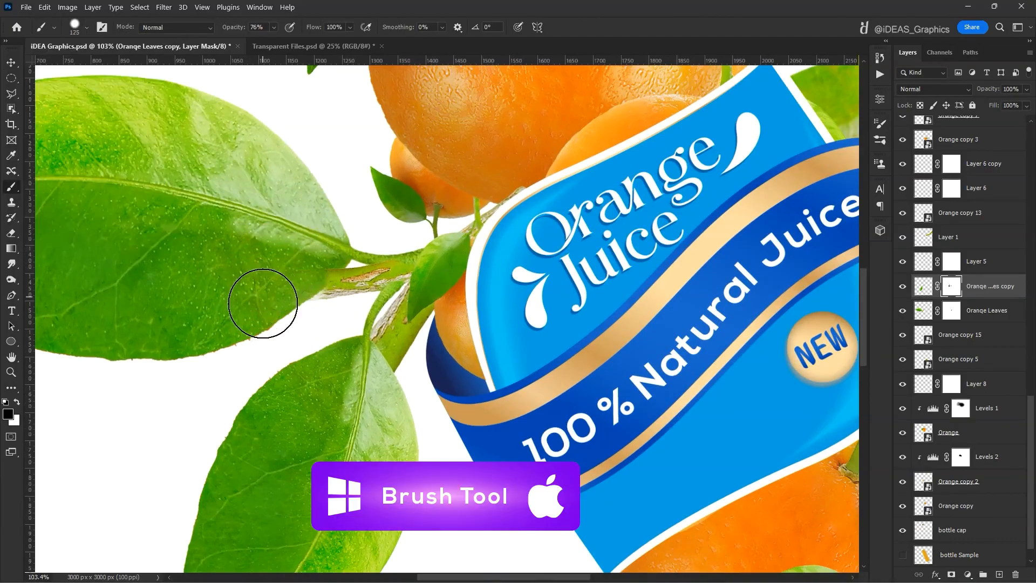
key(bracketleft)
key(bracketleft)
scroll(329, 262, up, 3)
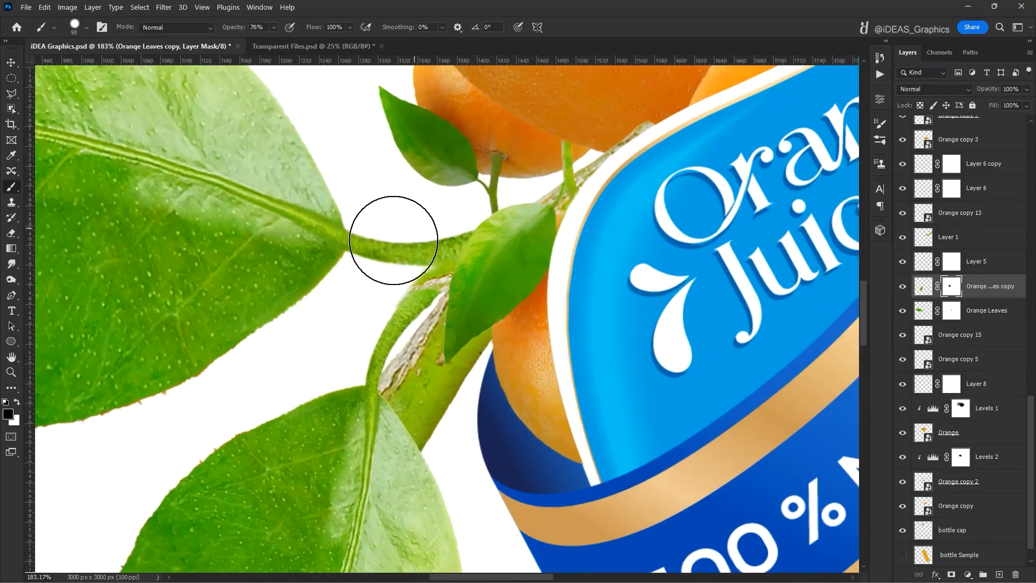
scroll(364, 265, down, 2)
drag(341, 240, 380, 283)
key(ctrl+s)
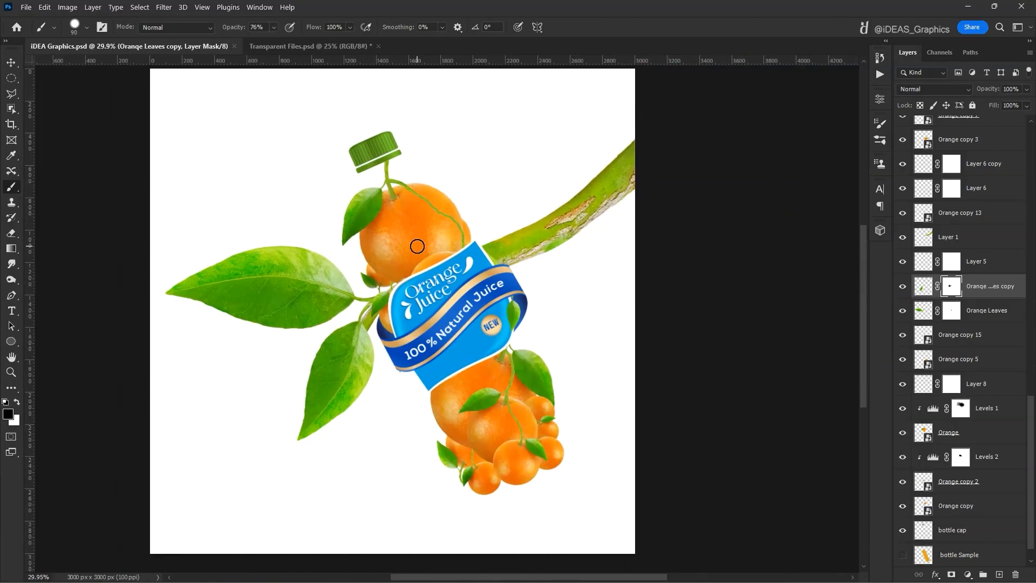
- Add a Brightness/Contrast adjustment clipped to the Orange Leaves layer and set its brightness to -50
key(ctrl+0)
key(v)
ctrl+click(354, 288)
click(968, 574)
click(972, 404)
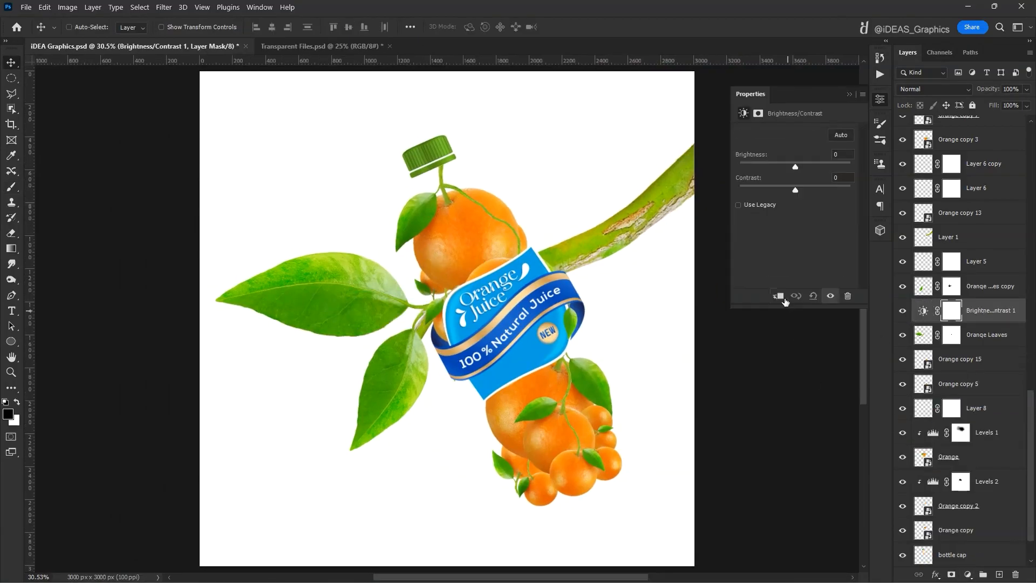
click(778, 296)
drag(795, 166, 783, 166)
drag(850, 154, 818, 157)
text(-50)
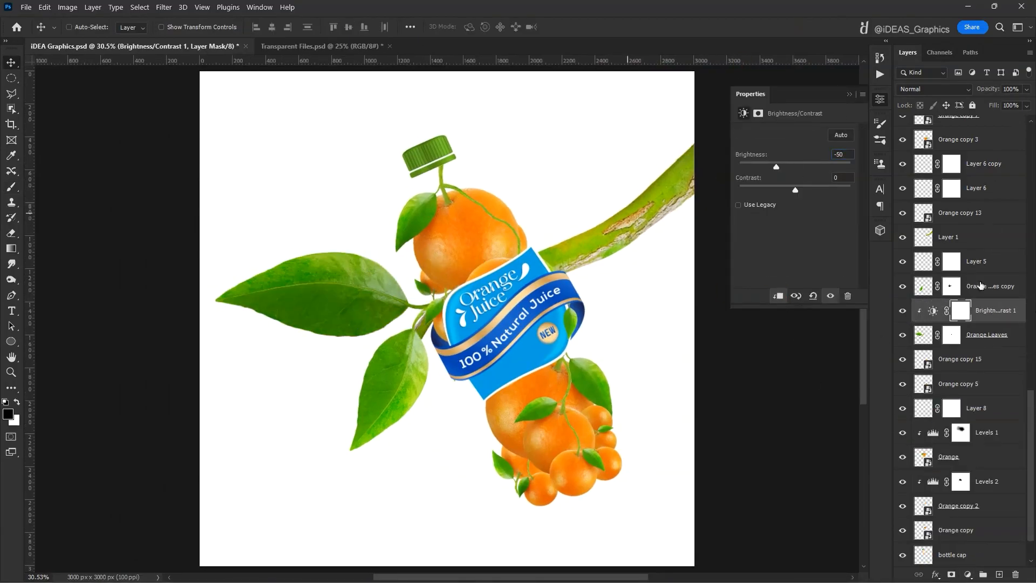
- Paint black on the Brightness/Contrast 1 mask over the large leaf's upper side with a soft 700 px brush at 39% opacity
click(271, 333)
key(b)
key(ctrl+z)
mouse_move(340, 243)
mouse_down()
mouse_move(277, 238)
mouse_move(418, 242)
mouse_up()
click(87, 27)
click(273, 27)
drag(275, 41, 258, 42)
drag(308, 273, 368, 274)
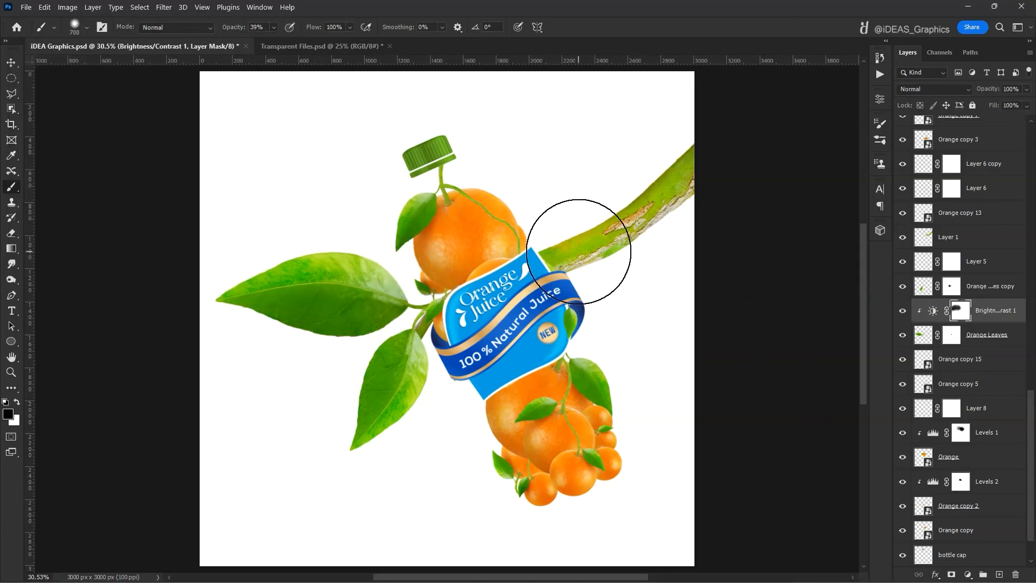
- Add a Brightness/Contrast adjustment clipped to the lower leaf copy and set its brightness to -50
key(v)
right_click(406, 352)
click(432, 360)
click(968, 574)
click(971, 401)
drag(846, 154, 820, 157)
text(-50)
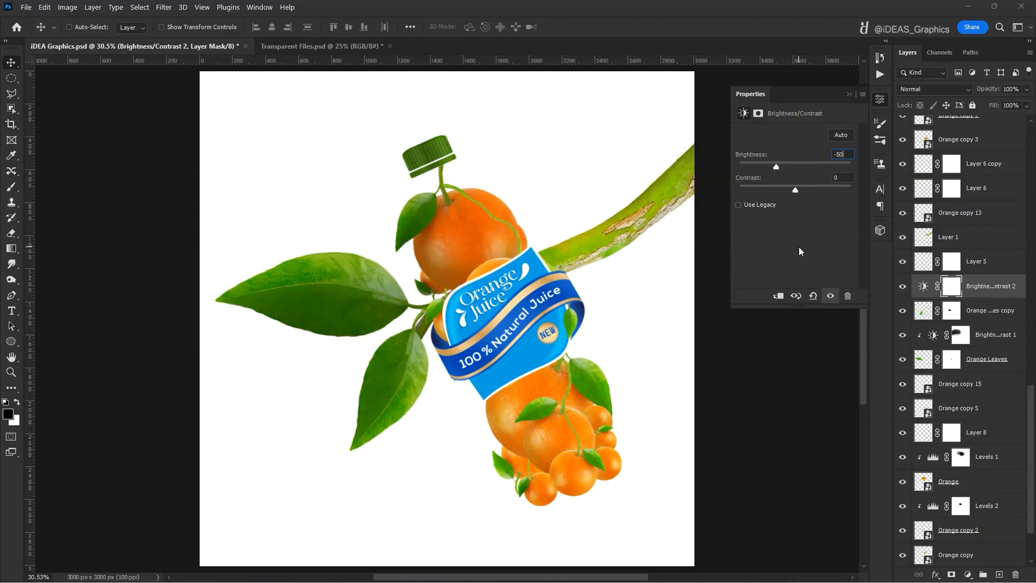
click(779, 295)
- Paint black on the Brightness/Contrast 2 mask along the lower leaf's right edge with a larger brush at 79% opacity, then compare the effect
key(b)
key(bracketright)
key(bracketright)
key(v)
click(903, 286)
click(902, 287)
key(b)
drag(273, 27, 299, 41)
drag(449, 373, 421, 439)
click(902, 290)
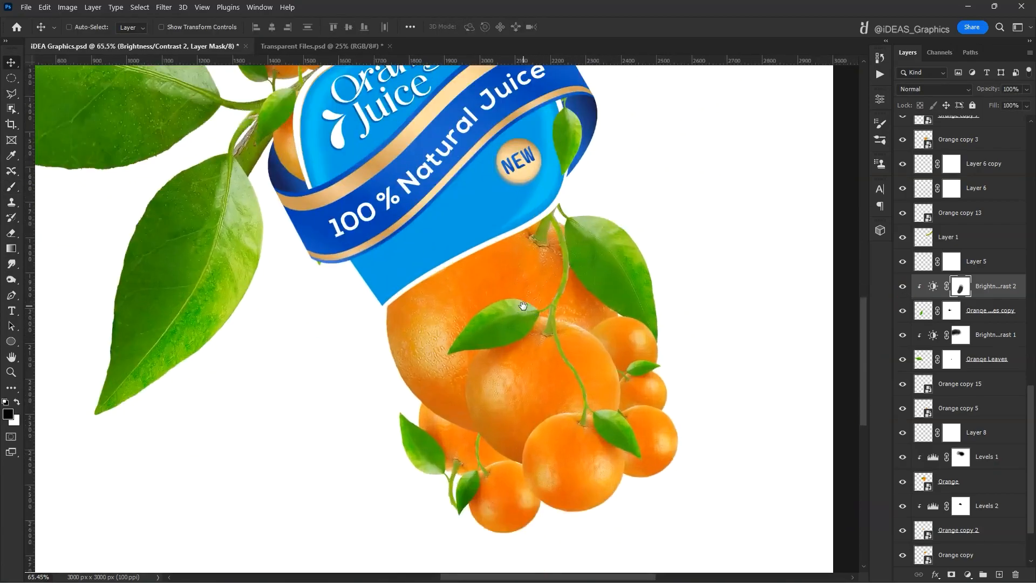
- Select the stem pieces hanging over the lower oranges, duplicate them and merge the copies into one layer
scroll(547, 204, up, 3)
drag(547, 203, 345, 361)
ctrl+shift+click(532, 326)
scroll(531, 331, down, 3)
key(ctrl+j)
key(ctrl+e)
- Rotate and move the merged stem copy so it curves along the outer left edge of the large orange under the label
key(ctrl+t)
drag(191, 419, 406, 367)
drag(300, 359, 316, 386)
scroll(315, 356, down, 3)
scroll(302, 378, up, 5)
drag(404, 287, 363, 323)
drag(348, 362, 330, 288)
key(Return)
- Readjust the merged stem's placement so it starts at the label's lower corner, and bring it to the front of the layer stack
key(ctrl+shift+[)
key(ctrl+])
scroll(333, 325, up, 3)
key(ctrl+t)
drag(431, 211, 492, 251)
key(Return)
key(ctrl+shift+])
mouse_move(463, 191)
mouse_down()
mouse_move(480, 194)
mouse_move(477, 175)
mouse_up()
key(Return)
- Add a layer mask to the merged stem layer and reduce the brush to 45 px for masking it
click(951, 575)
key(b)
key(bracketleft)
key(bracketleft)
key(bracketleft)
key(bracketleft)
key(bracketleft)
key(bracketleft)
key(bracketleft)
key(bracketleft)
key(bracketleft)
key(bracketleft)
key(bracketleft)
key(bracketleft)
key(bracketleft)
key(bracketleft)
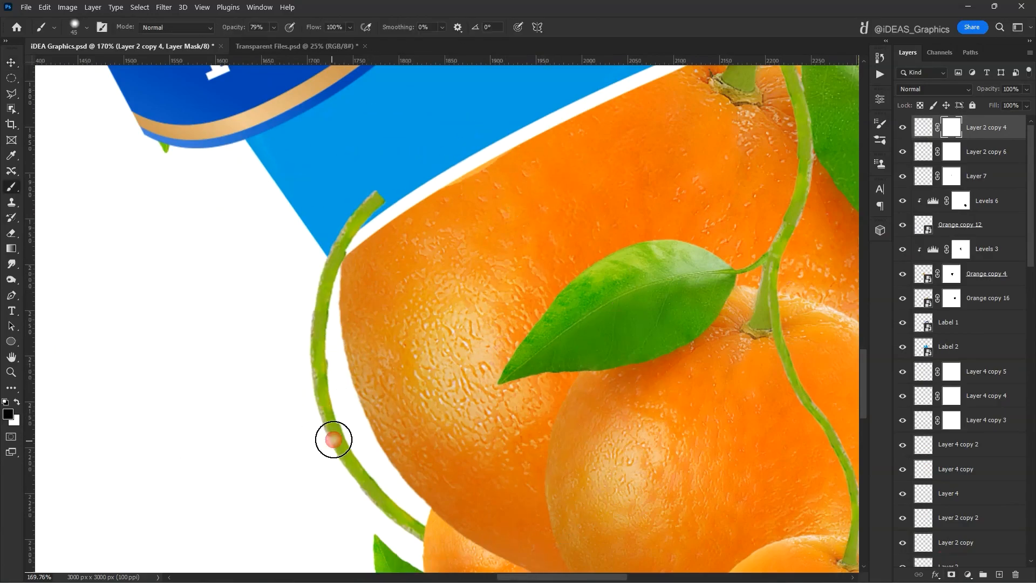
- Duplicate the lower Orange Leaves copy and move the duplicate over the label's lower corner near the new stem
scroll(397, 325, down, 8)
key(v)
scroll(376, 291, up, 4)
ctrl+click(193, 284)
key(ctrl+j)
drag(198, 291, 371, 330)
- Scale the new leaf to 44.54%, rotate it to -158.42°, and place its stalk at the new stem's upper tip
key(ctrl+t)
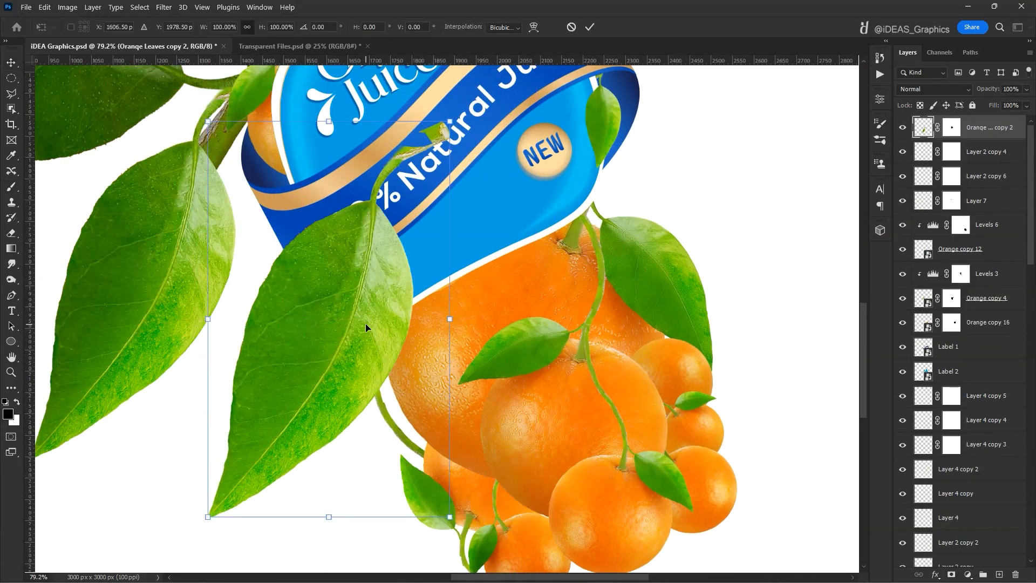
drag(478, 237, 214, 343)
drag(515, 181, 306, 333)
drag(270, 359, 491, 219)
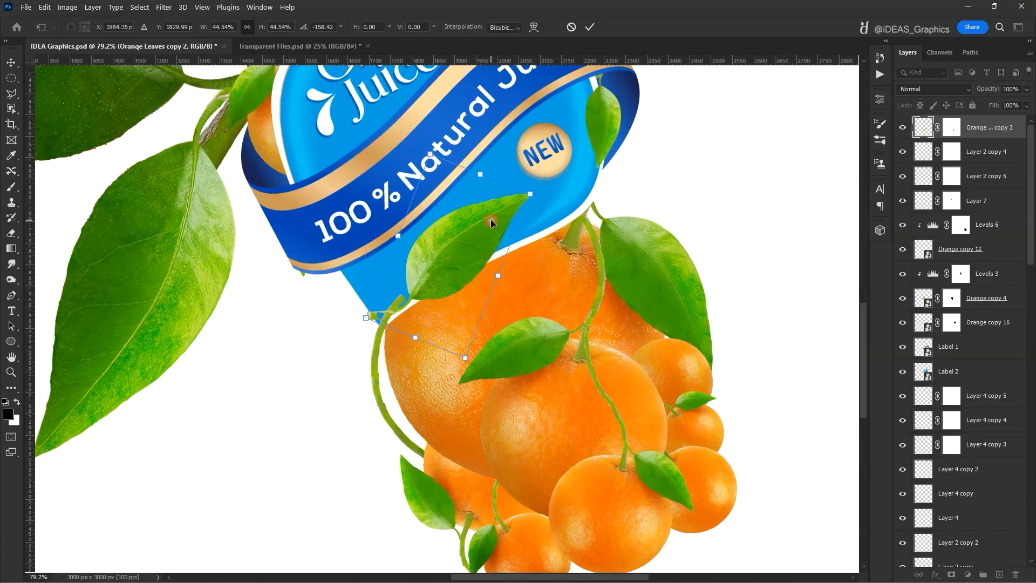
scroll(491, 220, down, 5)
scroll(494, 203, up, 8)
mouse_move(425, 289)
mouse_down()
mouse_move(404, 289)
mouse_move(423, 285)
mouse_up()
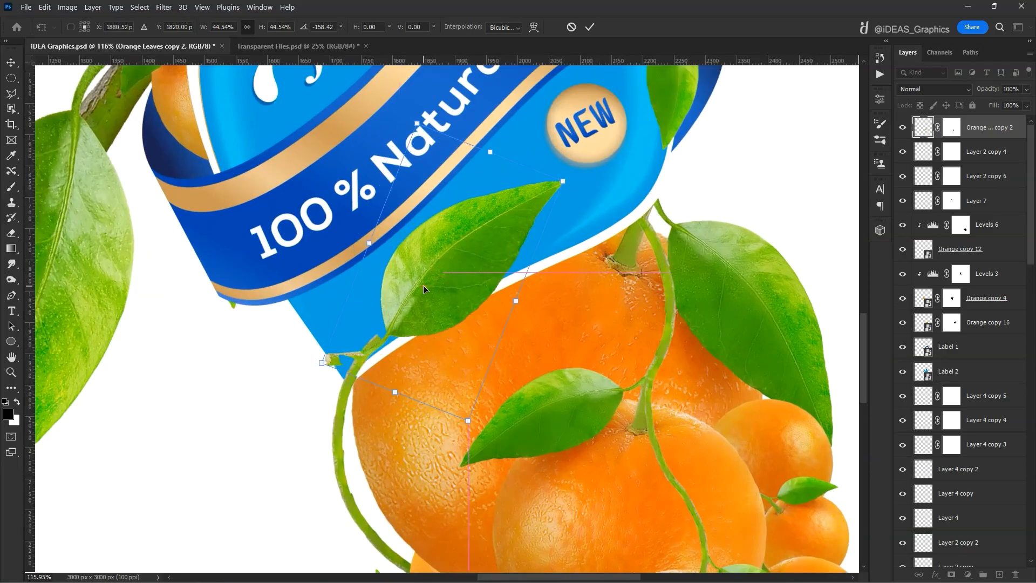
- Scale the new leaf down to 39.86%, rotate it to -154.56°, and apply the transform with its stalk on the stem tip
scroll(419, 296, up, 2)
drag(591, 157, 560, 178)
drag(493, 222, 476, 254)
scroll(491, 238, down, 3)
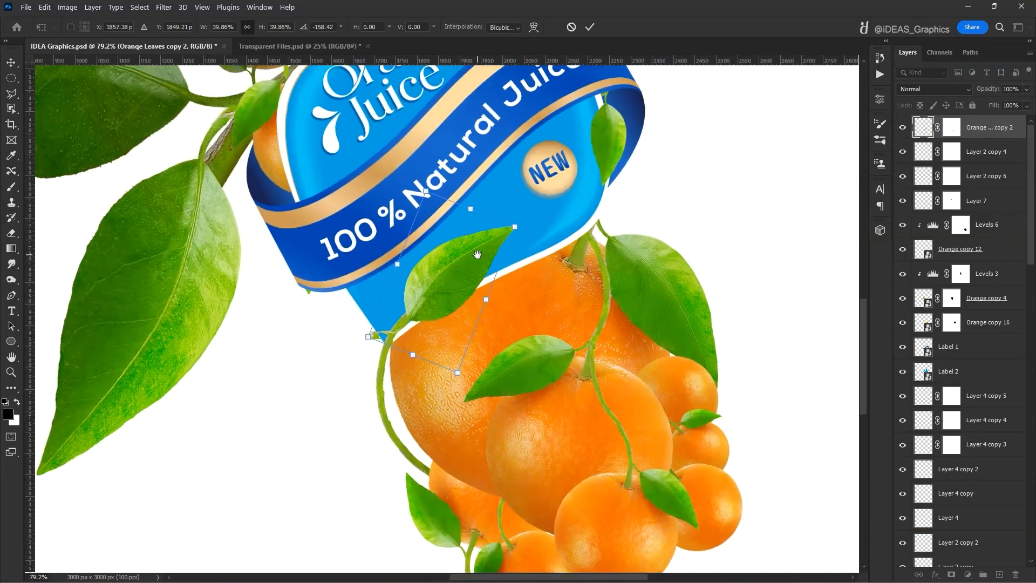
scroll(413, 300, up, 3)
drag(567, 135, 580, 143)
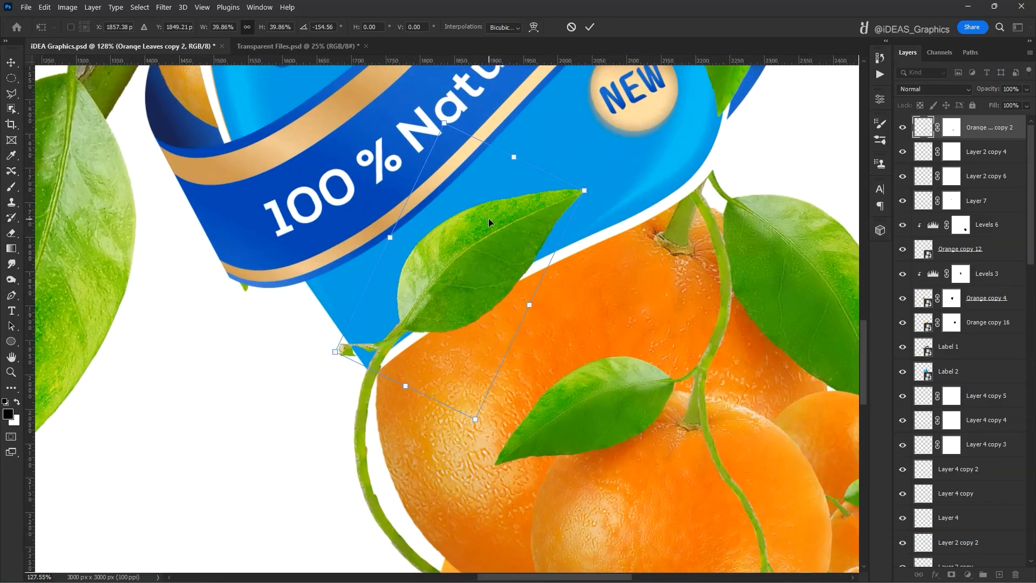
key(Return)
scroll(496, 227, down, 8)
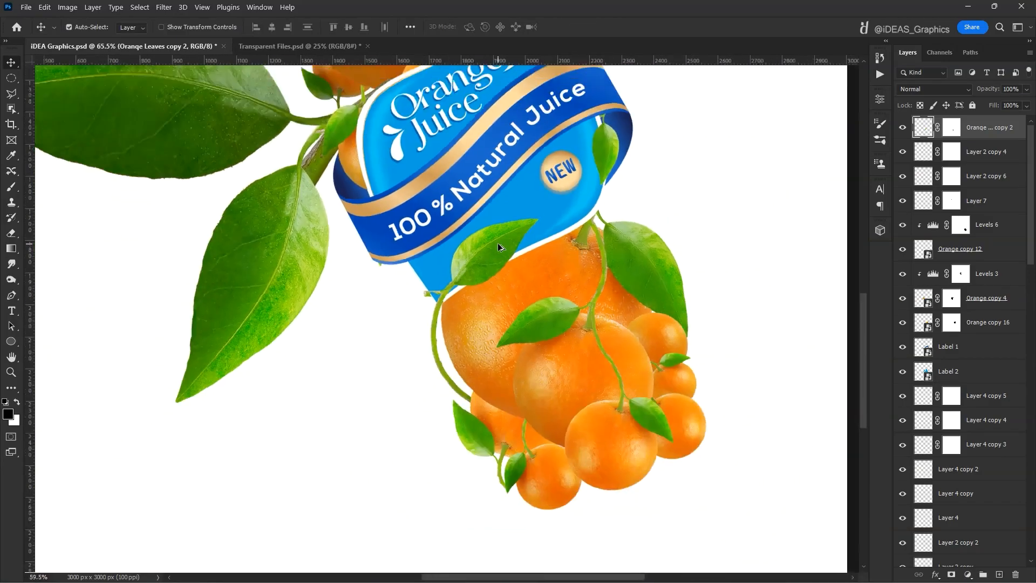
- Paint black on the new leaf's mask with a 45 px brush at 79% opacity to hide the leftover twig beside the stem
scroll(500, 342, up, 7)
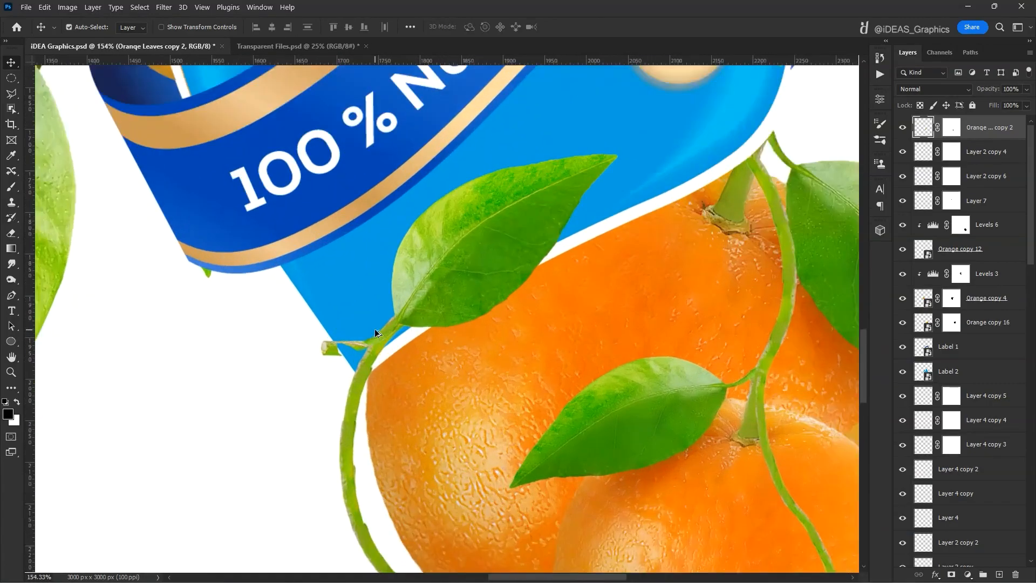
scroll(374, 333, up, 1)
right_click(397, 261)
click(475, 266)
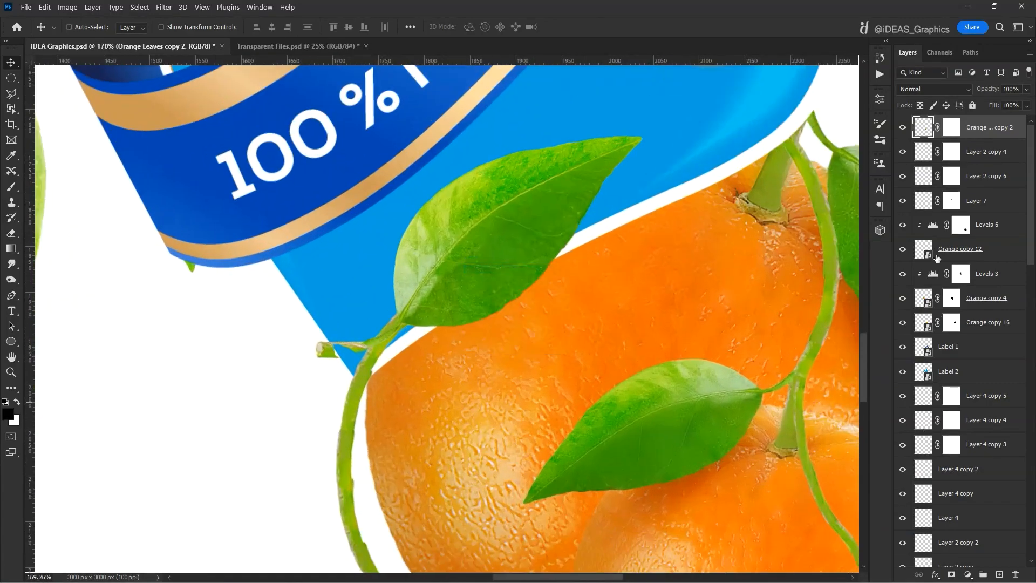
key(b)
click(331, 336)
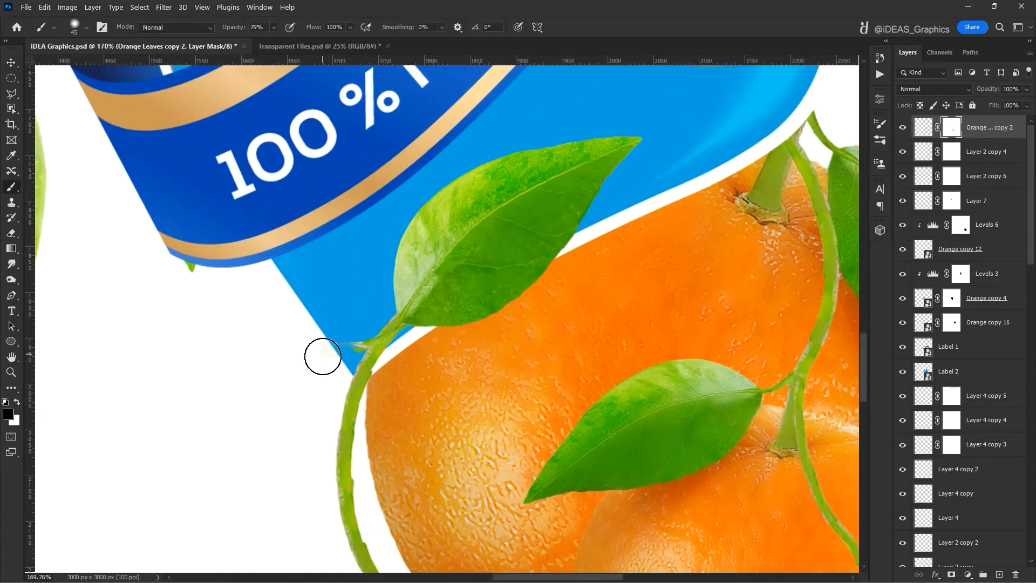
scroll(348, 337, up, 1)
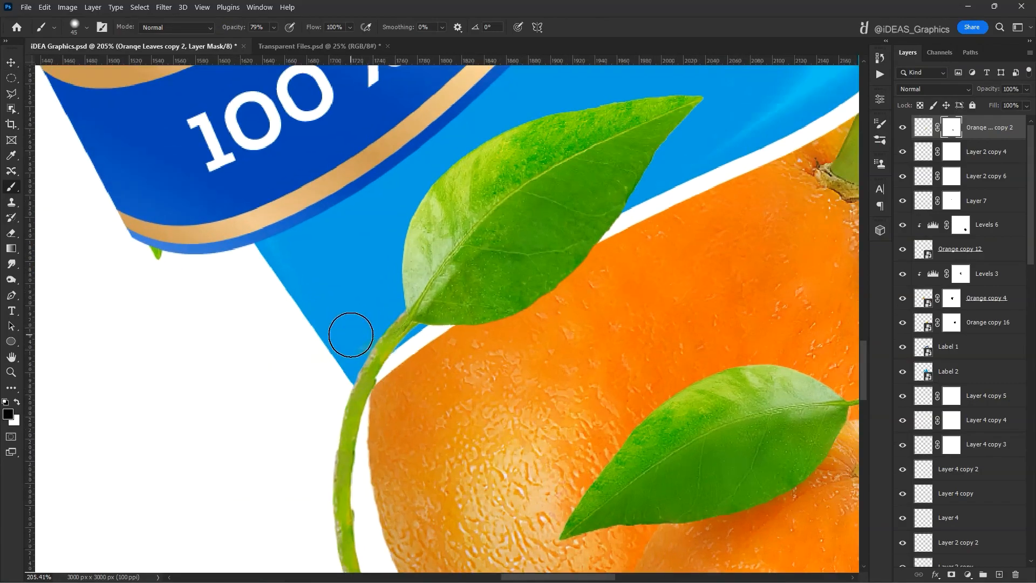
- Trace Pen paths around both edges of the Layer 2 copy 4 stem below the leaf base and convert them to a selection
ctrl+right_click(377, 363)
click(386, 369)
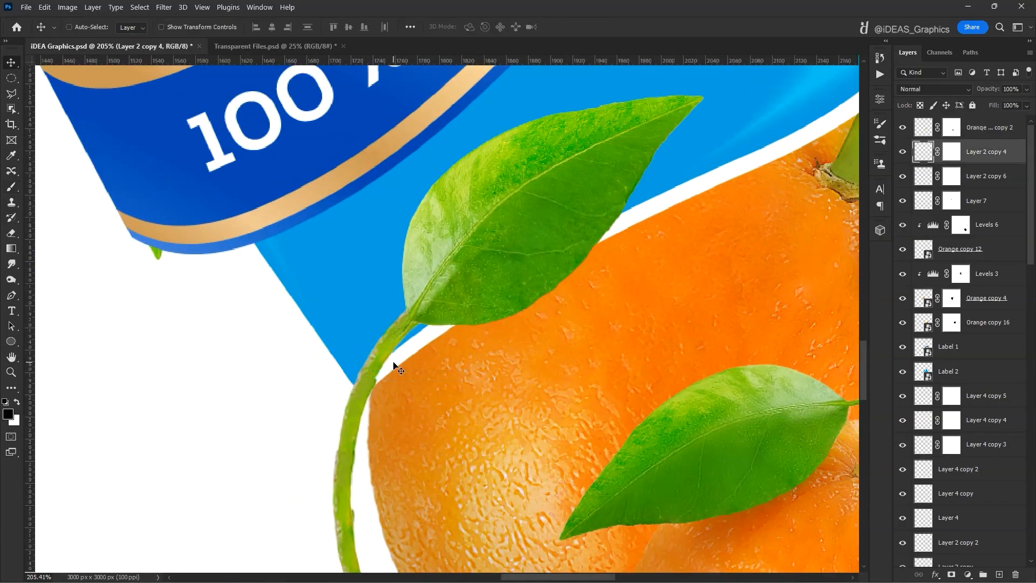
key(p)
scroll(393, 339, up, 2)
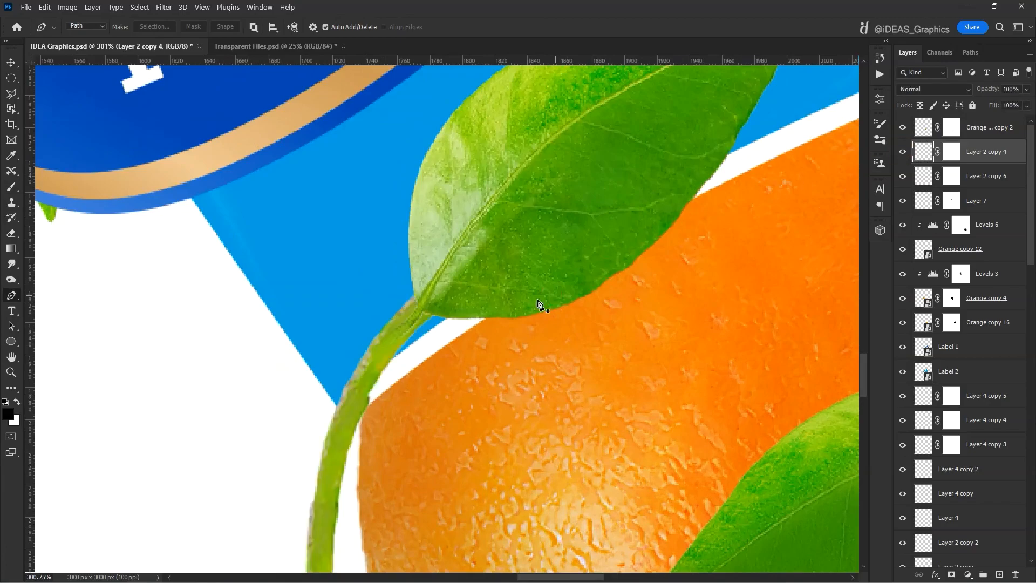
scroll(416, 301, up, 2)
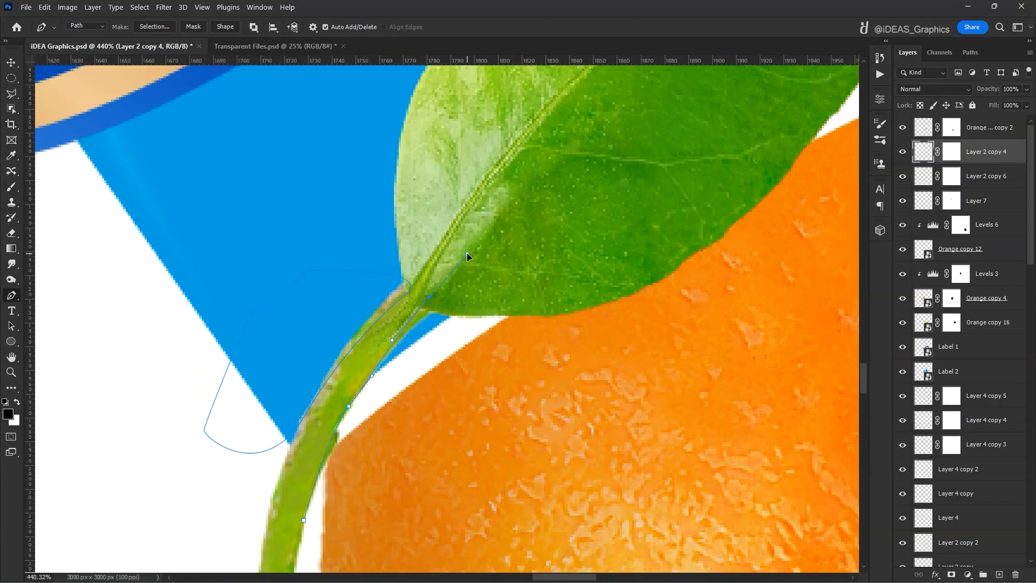
drag(494, 319, 463, 420)
key(ctrl+Return)
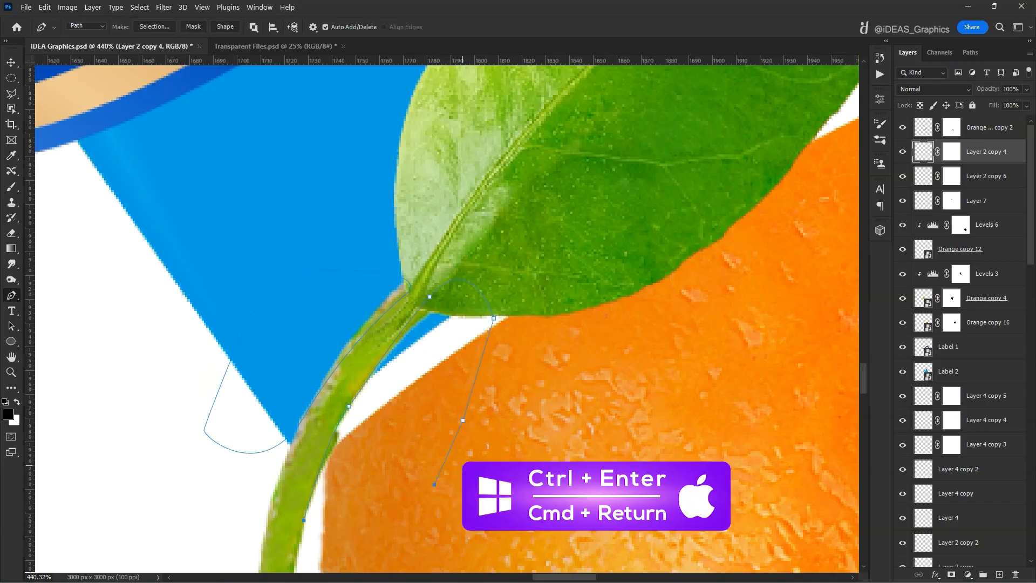
- Feather the stem-edge selection by 0.5 pixels and fill it with black on the Layer 2 copy 4 mask, then deselect
key(l)
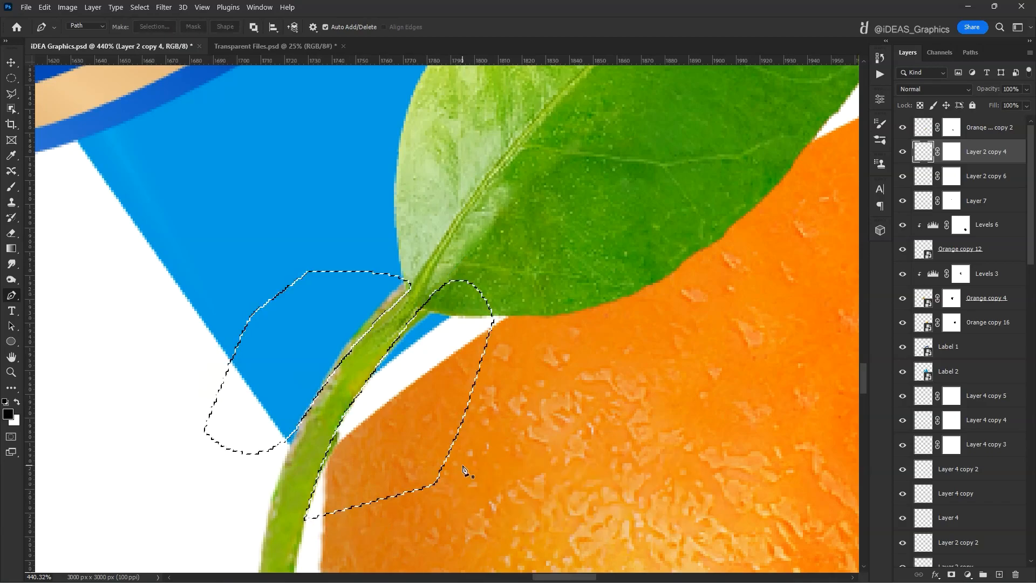
right_click(409, 364)
click(454, 393)
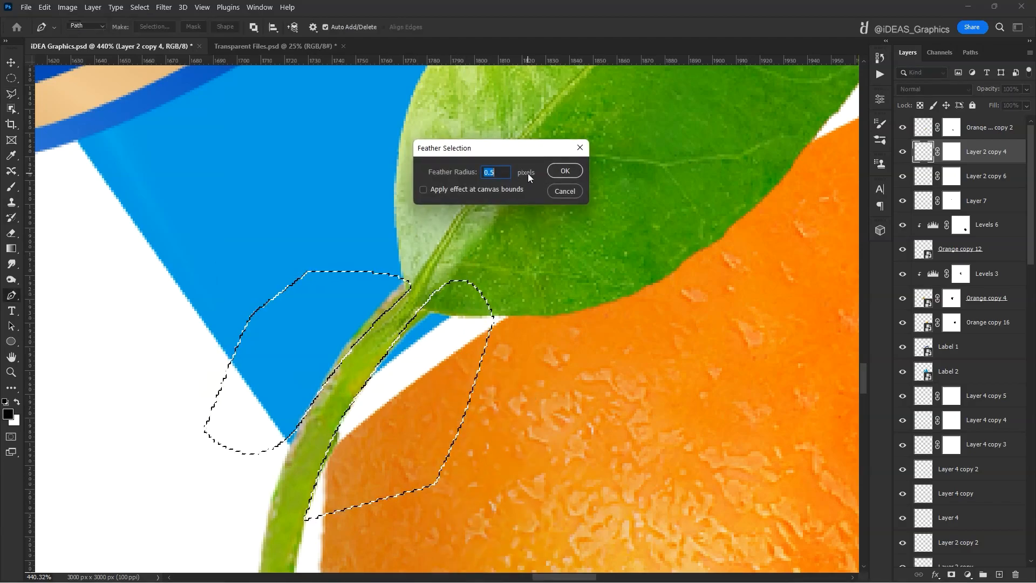
key(Return)
key(p)
click(952, 152)
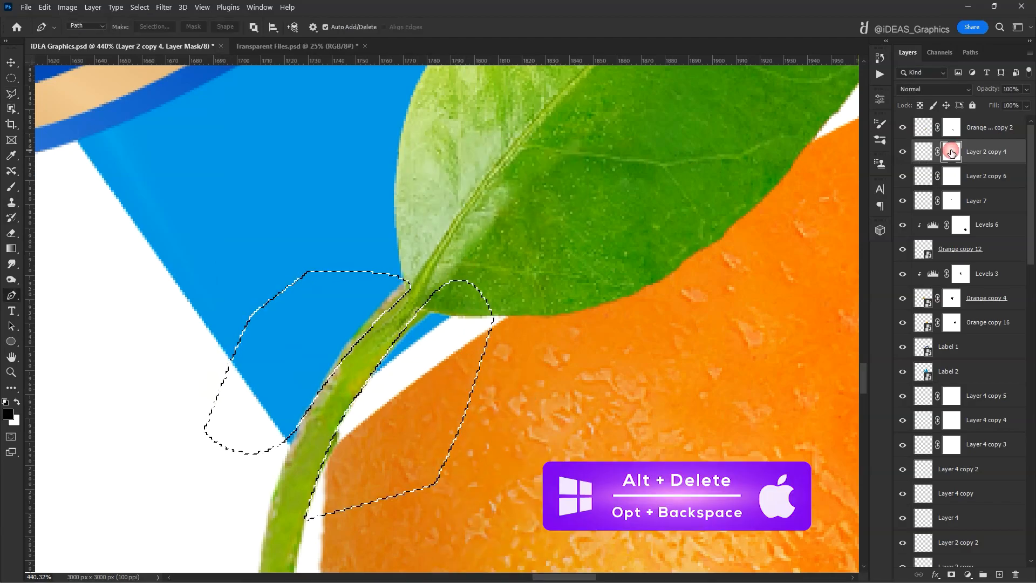
key(ctrl+d)
key(v)
- Add a mask to Orange copy 6 and paint out the stray green tip below the ribbon's lower edge
scroll(438, 292, down, 2)
scroll(440, 286, down, 8)
scroll(354, 261, up, 7)
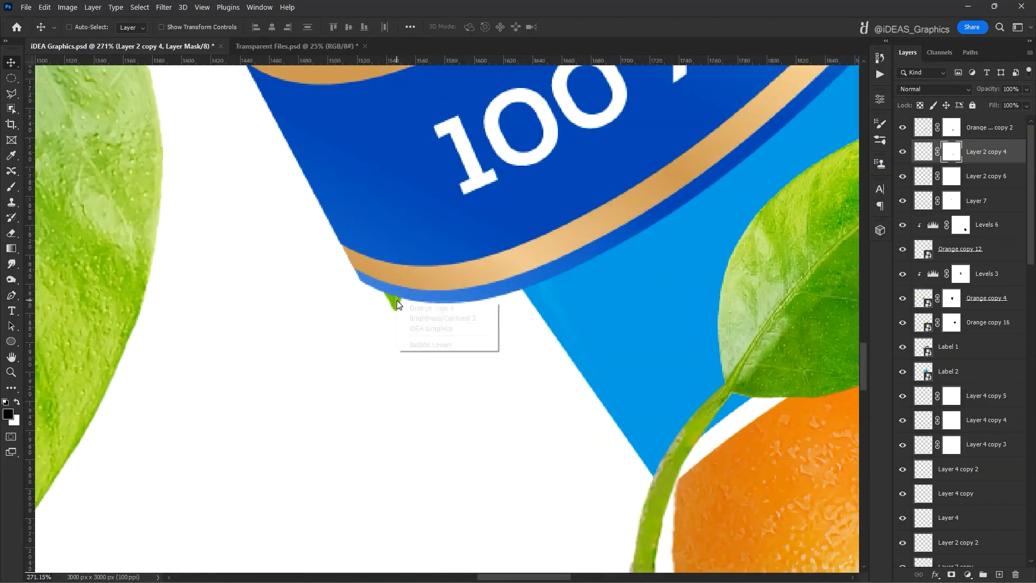
click(395, 302)
click(902, 554)
click(902, 554)
click(951, 575)
key(b)
key(ctrl+0)
key(v)
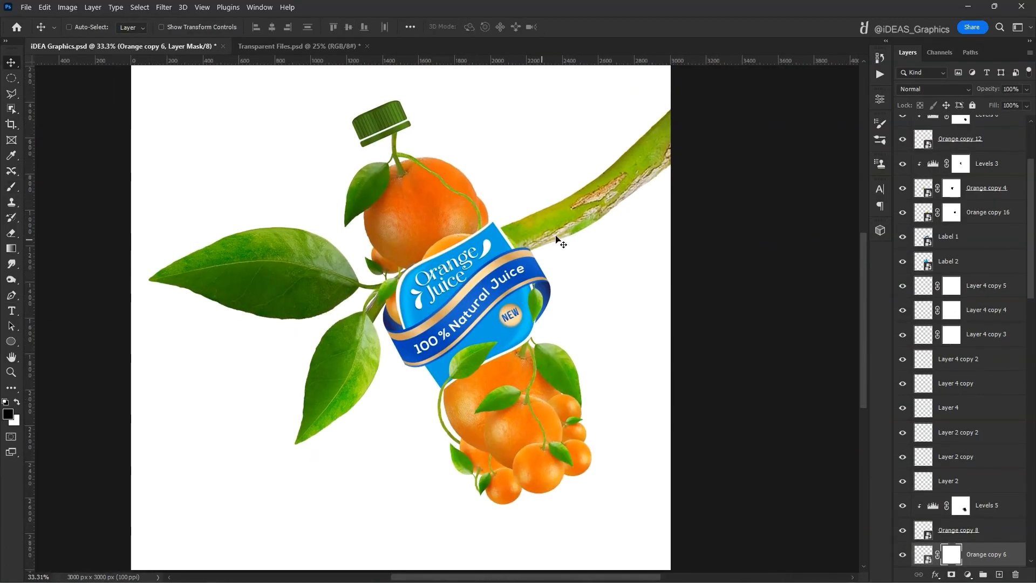
- Select the Label 2 layer and trace a closed Pen path around the ribbon where it crosses the blue label
scroll(498, 308, up, 7)
right_click(479, 339)
click(496, 345)
click(902, 262)
click(902, 263)
key(p)
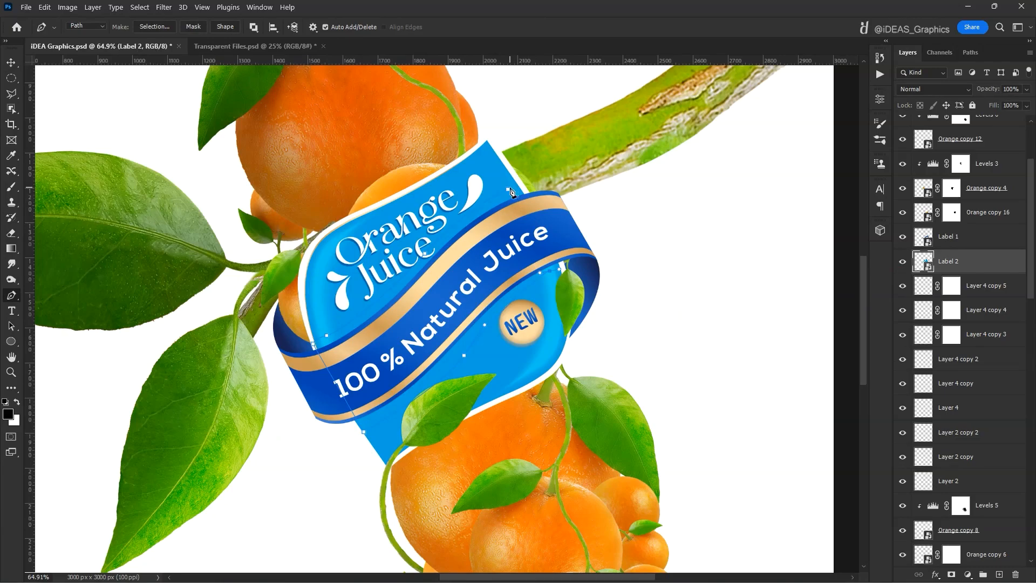
- Create a new layer named Shadow above Label 2 and rename Label 2 as label
key(ctrl+shift+alt+n)
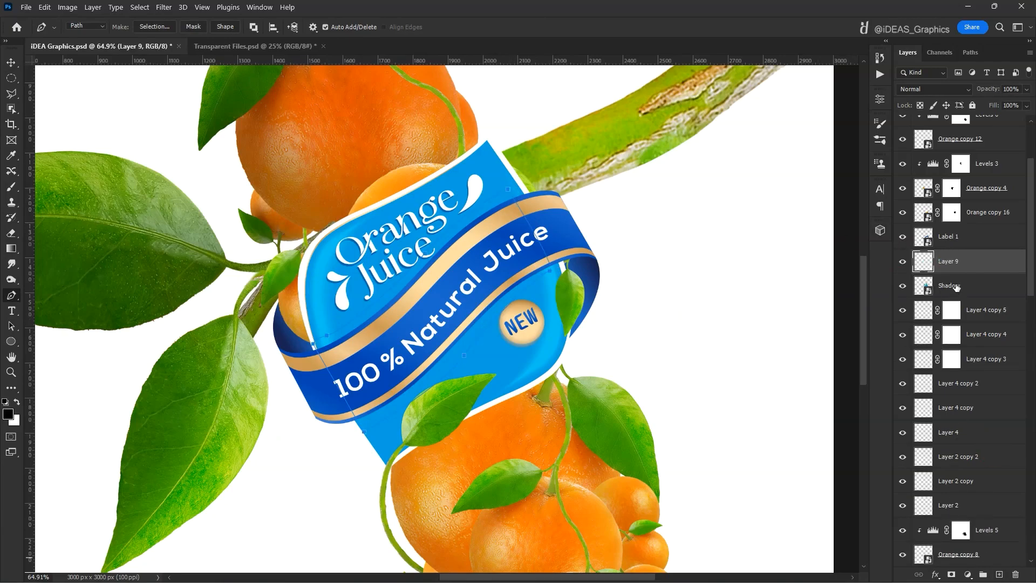
double_click(949, 287)
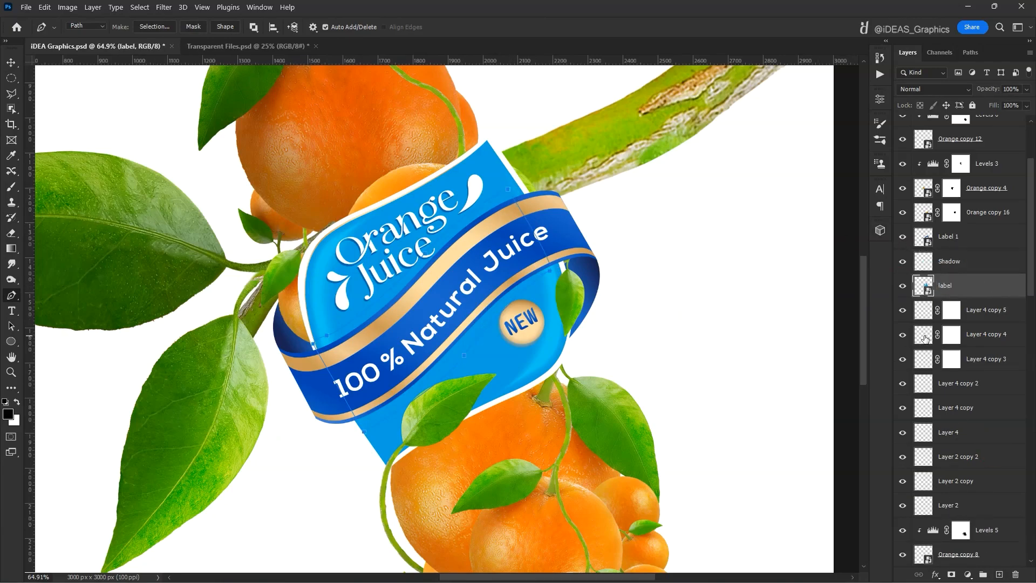
- Convert the ribbon path to a selection, fill it with black (000000) on the Shadow layer, and deselect
key(ctrl+Return)
click(962, 261)
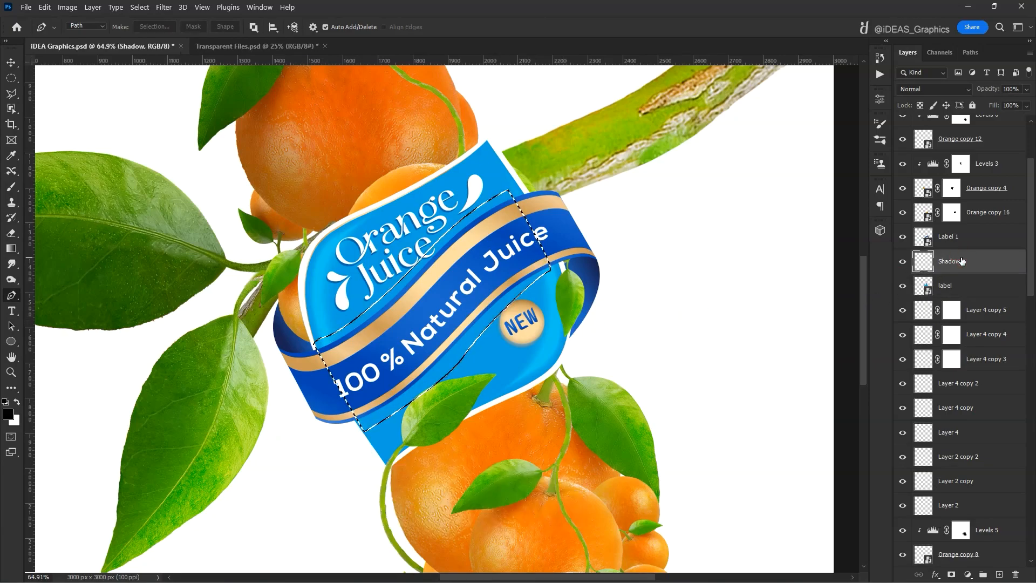
click(9, 414)
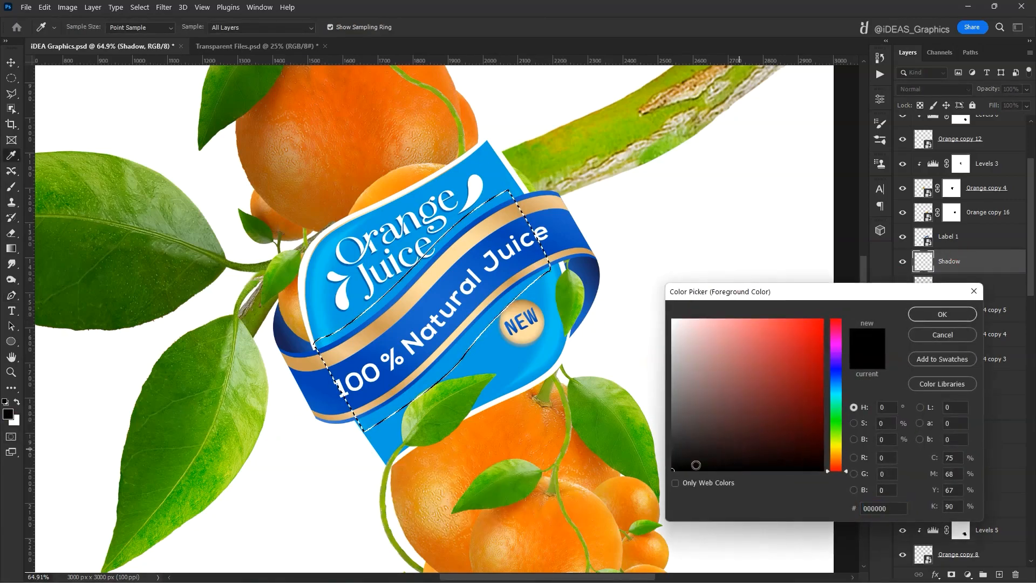
click(941, 314)
key(p)
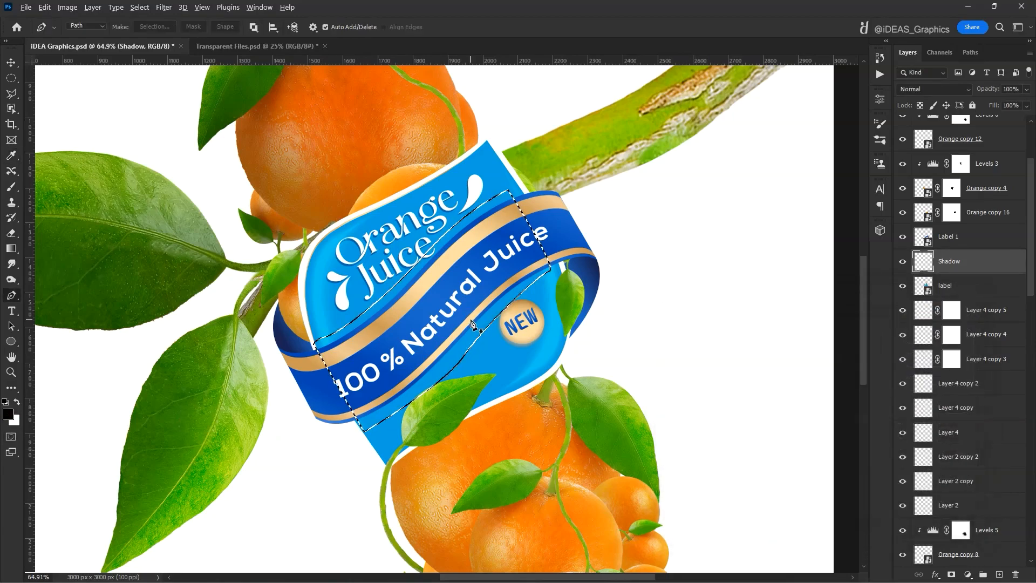
key(alt+Delete)
key(ctrl+d)
key(v)
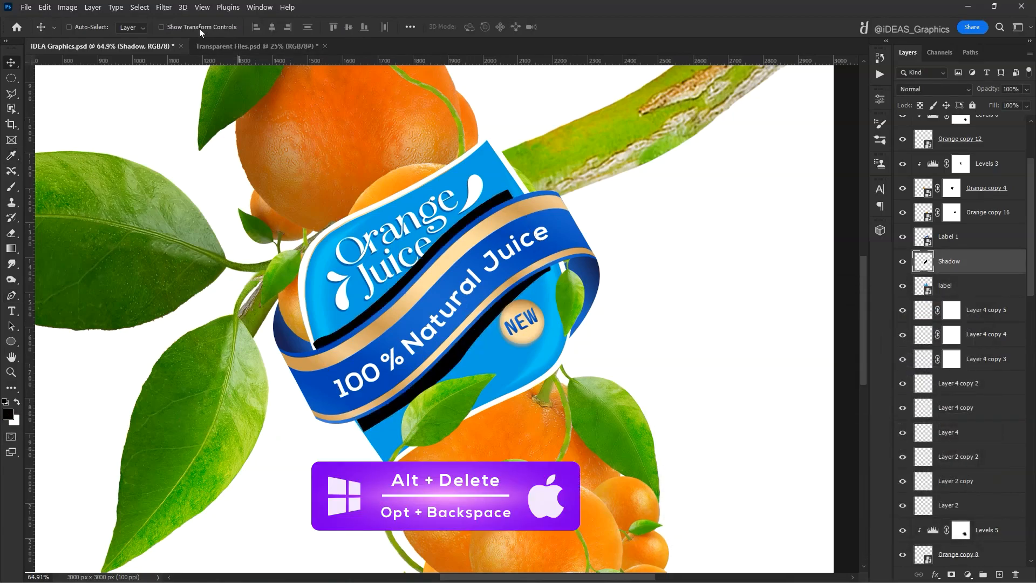
- Apply a Gaussian Blur with a 66.8-pixel radius to the Shadow layer
click(163, 7)
mouse_move(216, 144)
click(332, 195)
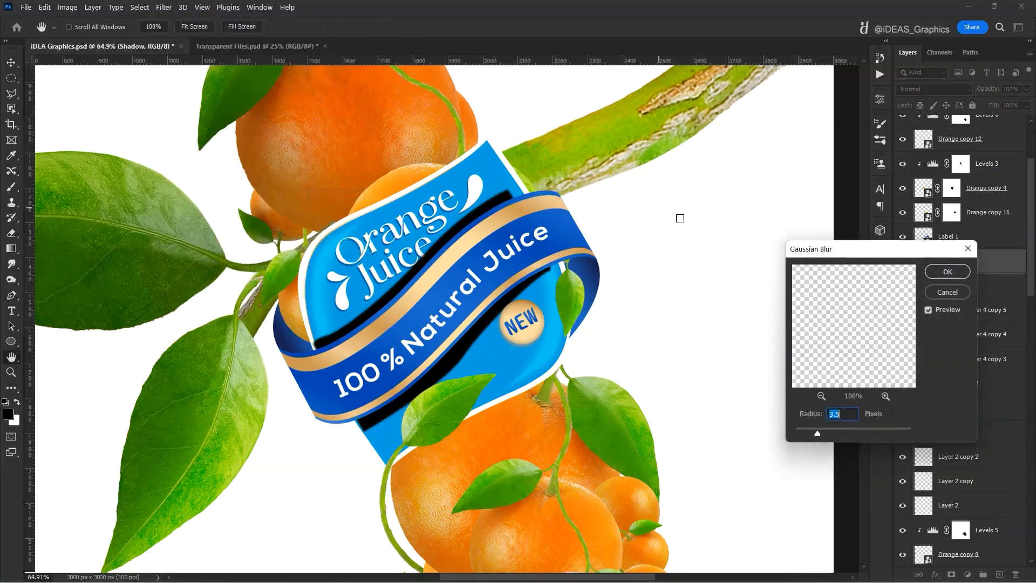
drag(851, 426, 870, 429)
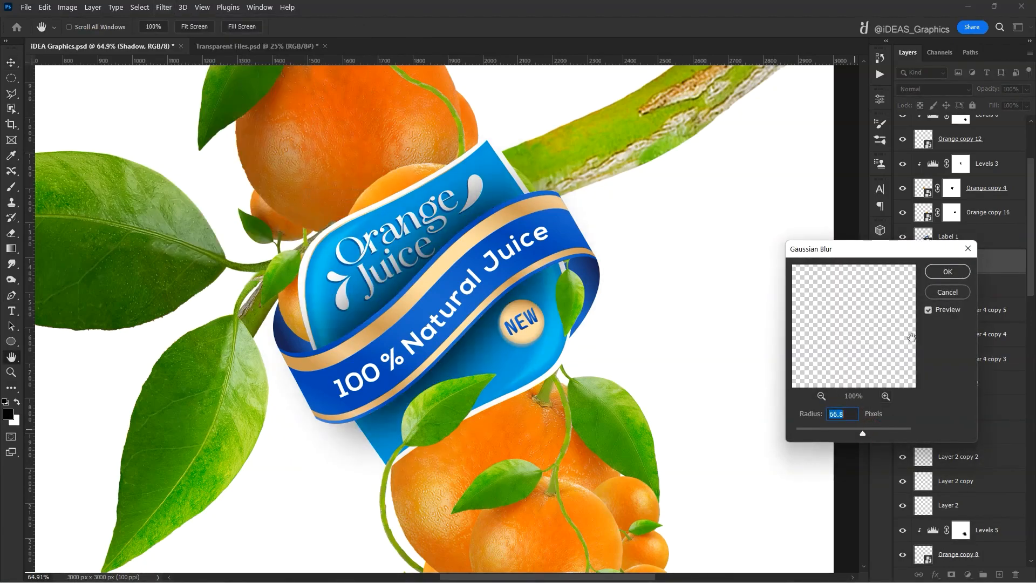
click(944, 272)
- Add a mask to the Shadow layer and set the layer's opacity to 75%
click(952, 574)
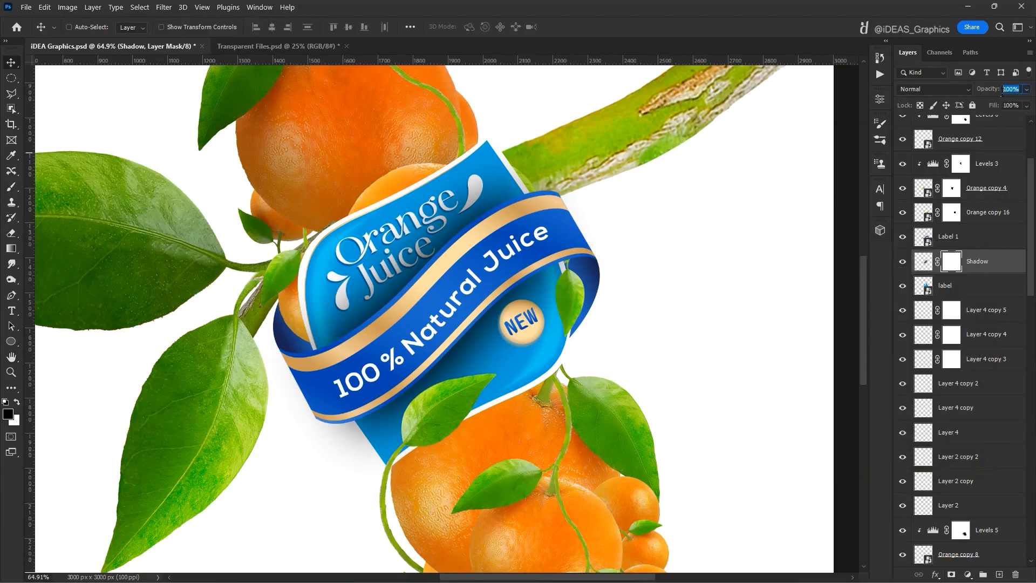
text(75)
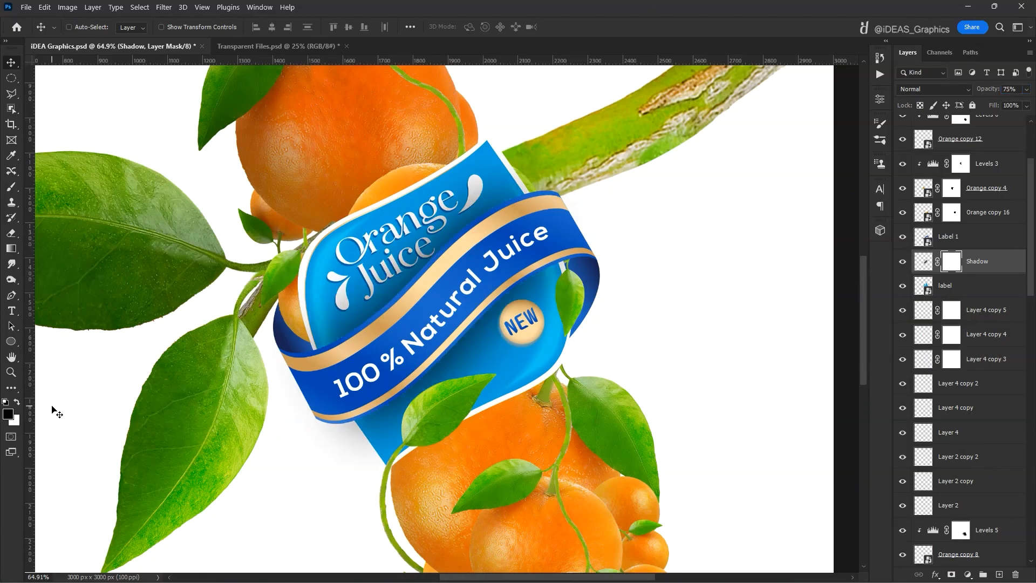
- Paint black on the Shadow mask with a 400 px brush at 35% opacity to soften the shadow above the ribbon
text(b)
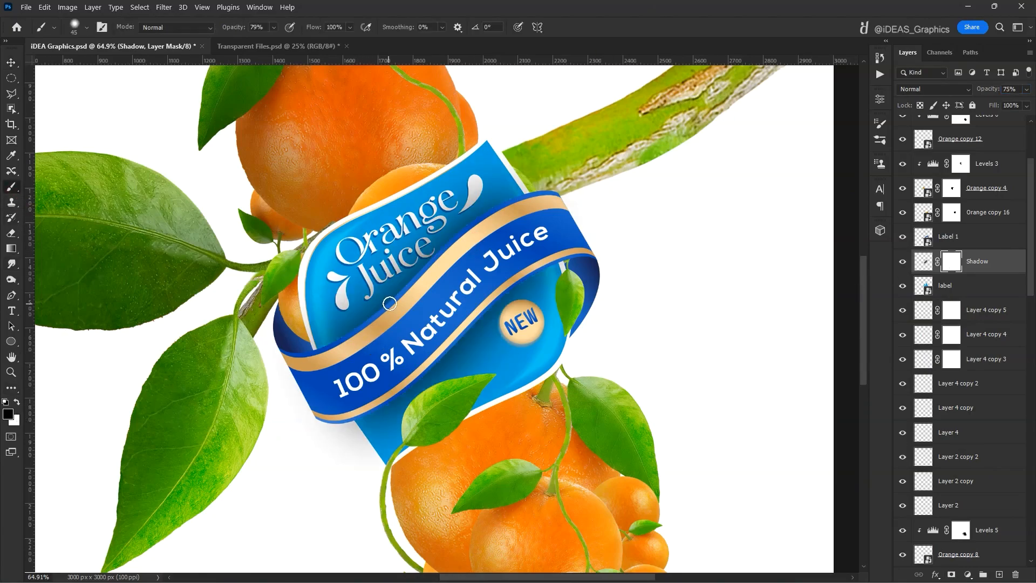
key(bracketright)
key(bracketright)
key(bracketright)
key(bracketright)
key(bracketright)
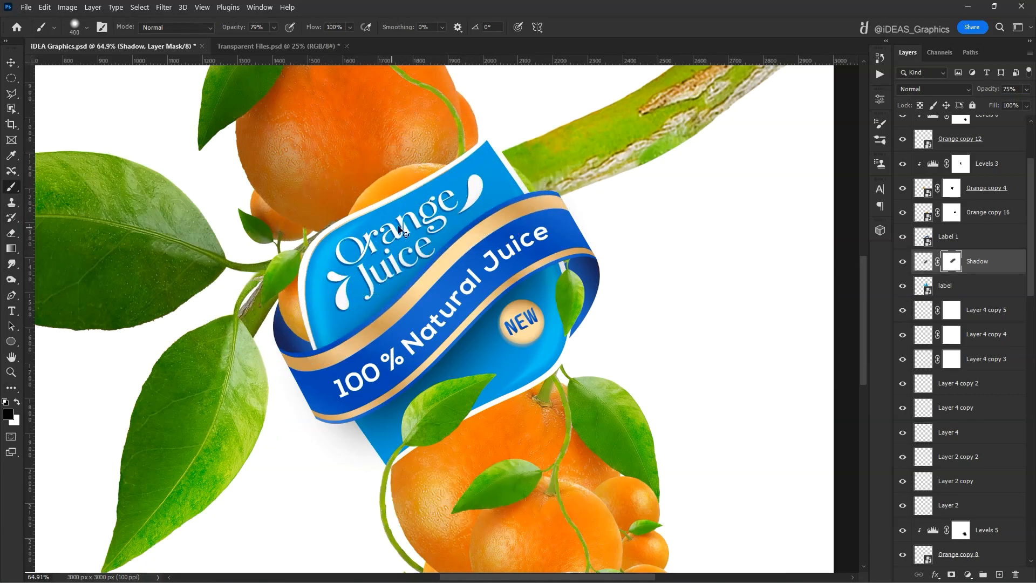
click(273, 27)
click(254, 41)
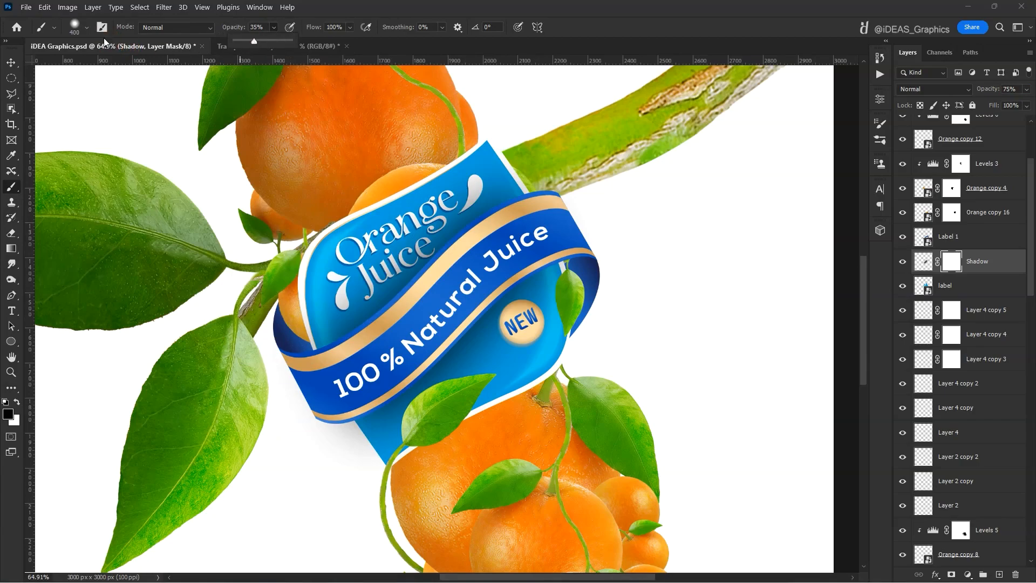
click(86, 27)
drag(492, 156, 327, 315)
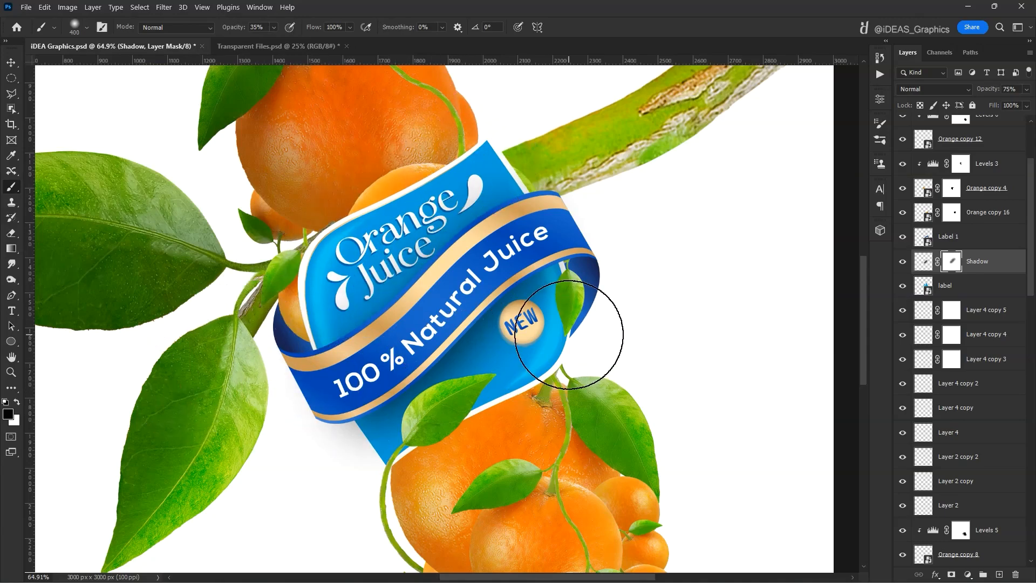
- Soften the ribbon shadow further on the Shadow mask with the 400 px brush at 20% opacity, comparing with the layer hidden
scroll(578, 326, down, 2)
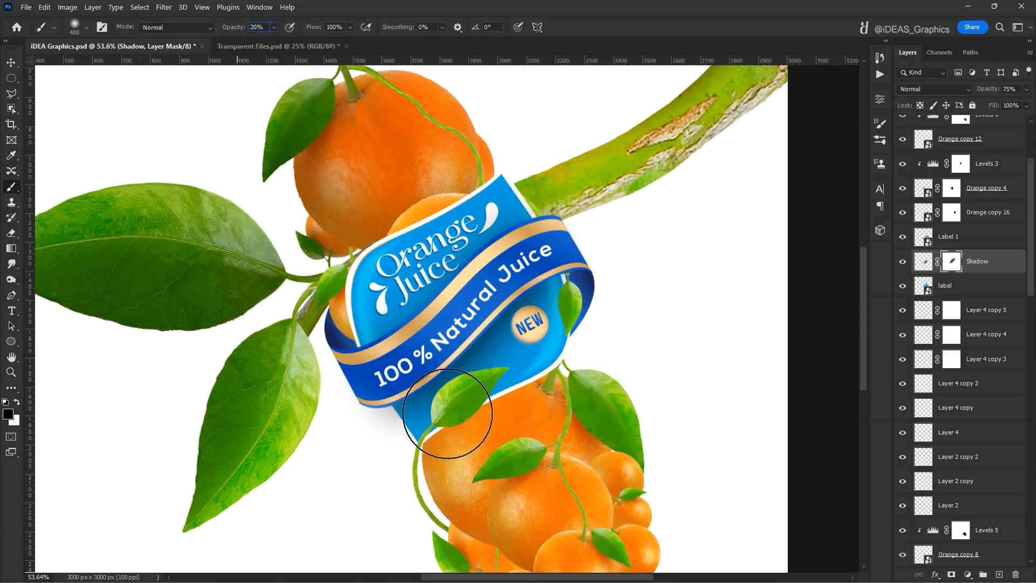
mouse_move(568, 312)
mouse_down()
mouse_move(416, 474)
mouse_move(569, 358)
mouse_up()
click(802, 290)
click(903, 262)
click(902, 262)
click(902, 262)
click(903, 262)
mouse_move(567, 187)
mouse_down()
mouse_move(566, 309)
mouse_move(369, 429)
mouse_up()
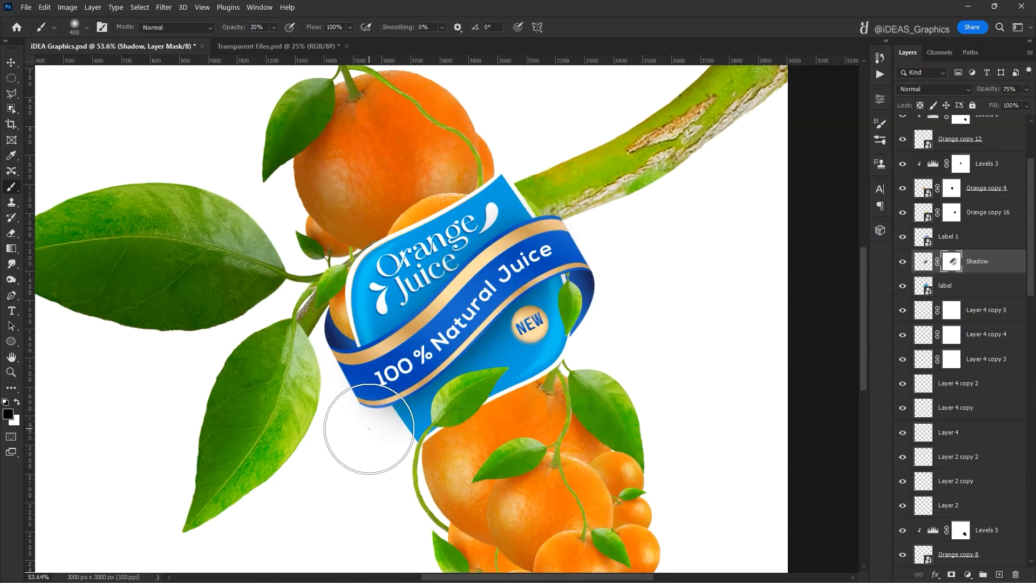
- Paint out the shadow spilling outside the label below the ribbon with a 200 px brush at 74% opacity on the mask
scroll(375, 430, up, 5)
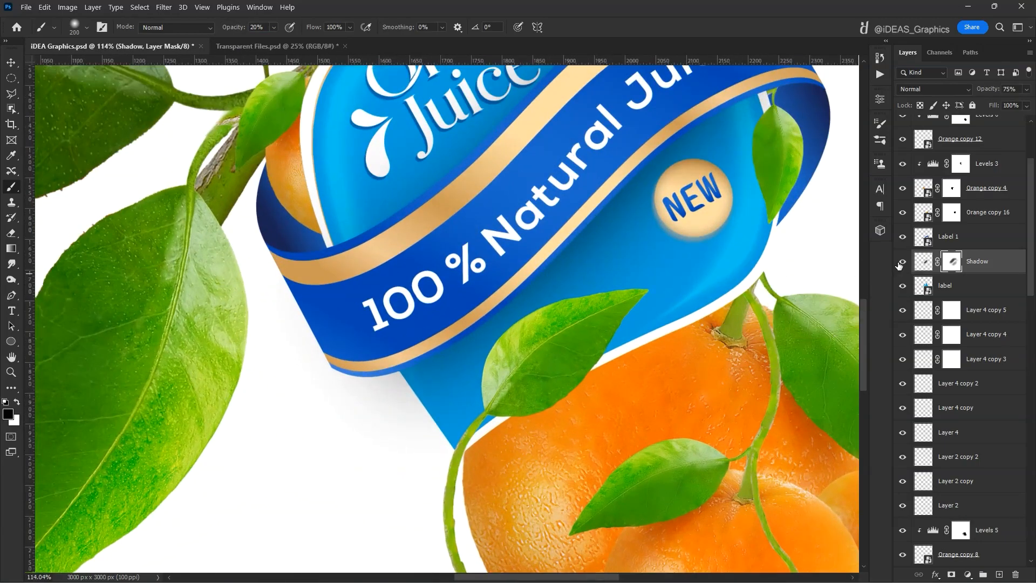
click(900, 264)
click(899, 263)
click(899, 264)
click(899, 263)
drag(275, 29, 322, 42)
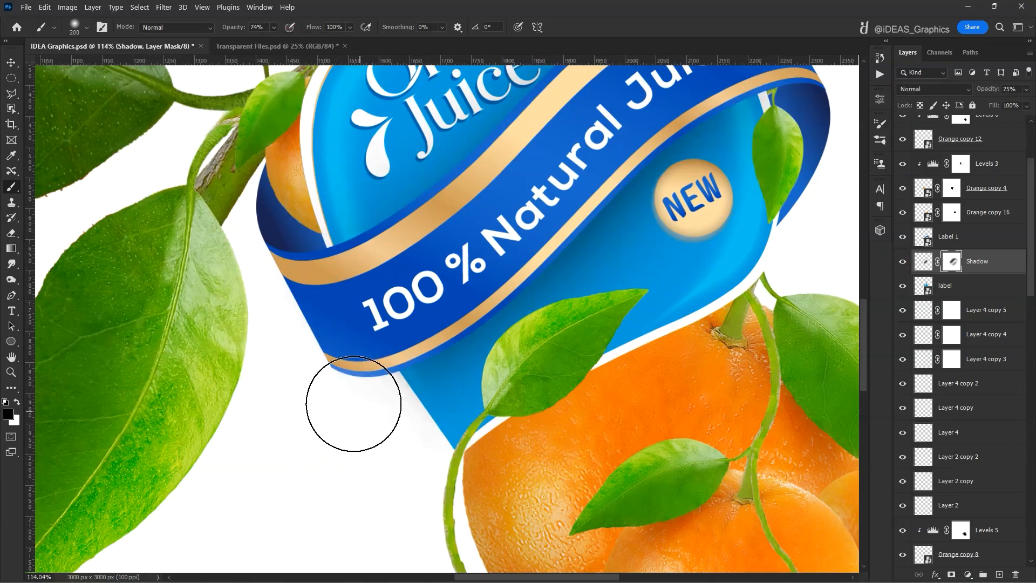
click(902, 261)
click(902, 261)
click(903, 261)
click(902, 261)
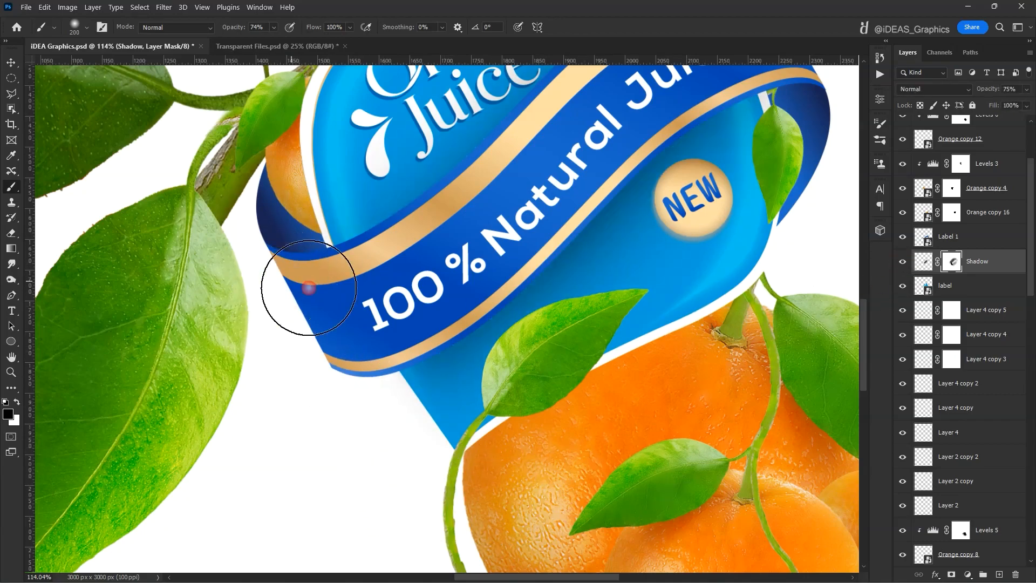
- Set the Shadow layer's opacity to 50%
scroll(276, 293, down, 5)
key(v)
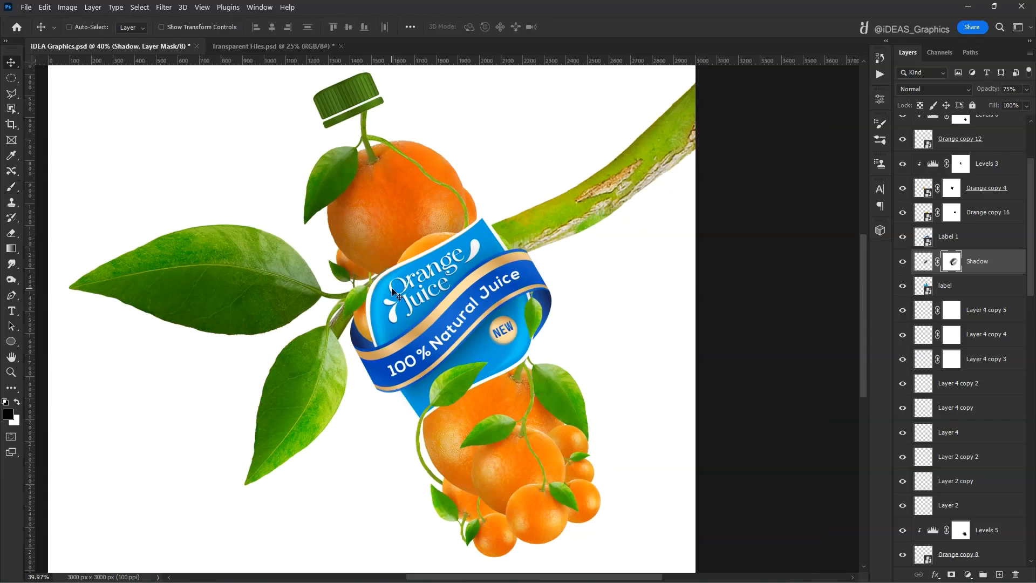
scroll(542, 254, down, 3)
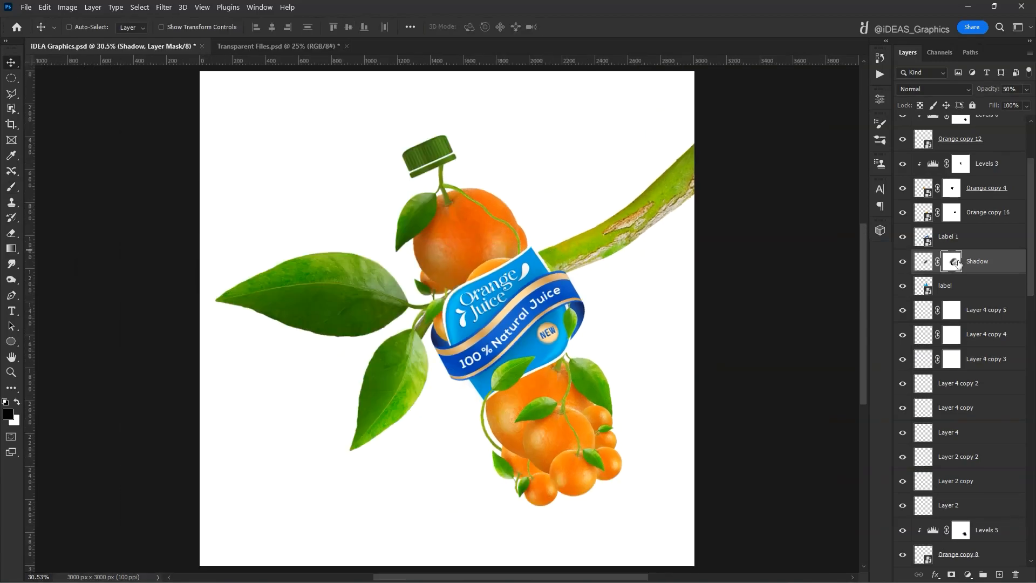
- Add a Brightness/Contrast adjustment clipped to the Layer 1 branch and lower its brightness
scroll(992, 262, up, 3)
click(989, 128)
scroll(992, 300, down, 8)
click(958, 451)
scroll(958, 449, down, 3)
click(968, 575)
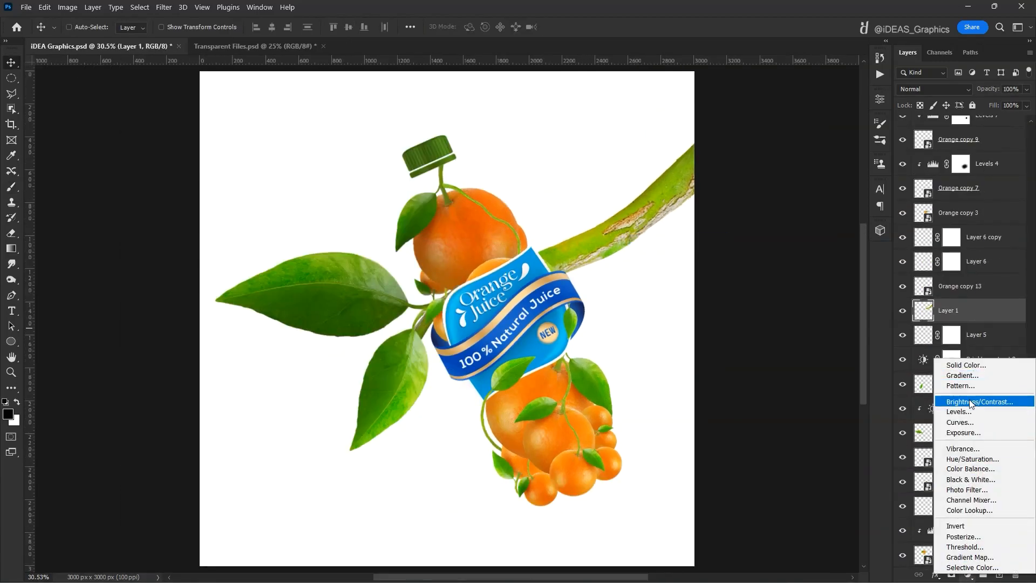
click(970, 404)
click(778, 296)
drag(788, 166, 778, 167)
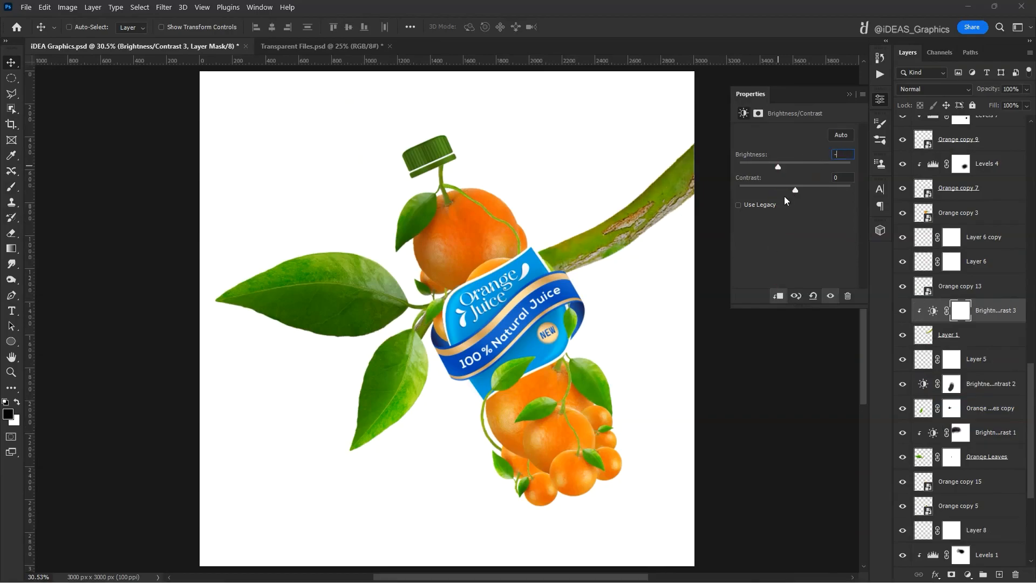
- Paint black on the Brightness/Contrast 3 mask along the branch to limit the darkening
click(852, 95)
key(b)
mouse_move(676, 135)
mouse_down()
mouse_move(541, 222)
mouse_move(523, 254)
mouse_up()
key(v)
right_click(595, 166)
click(613, 176)
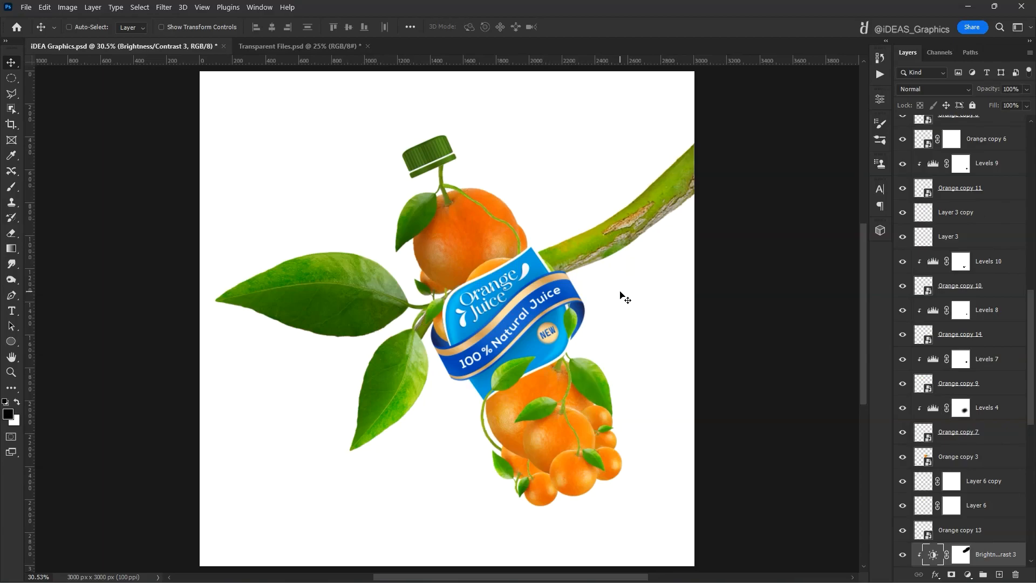
- Clip the Brightness/Contrast 2 adjustment to the orange leaves copy layer directly beneath it
right_click(470, 246)
click(473, 250)
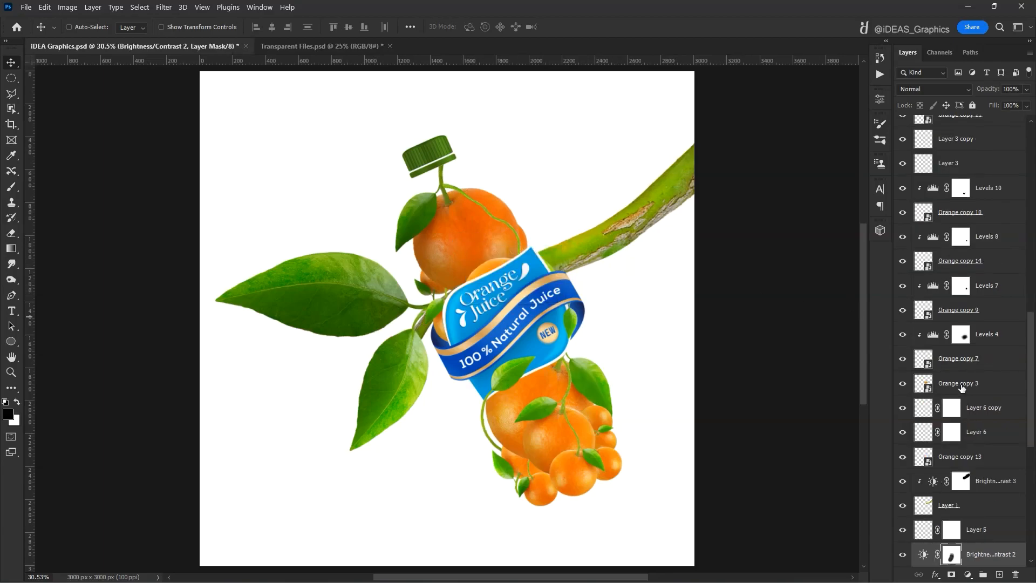
scroll(971, 399, down, 3)
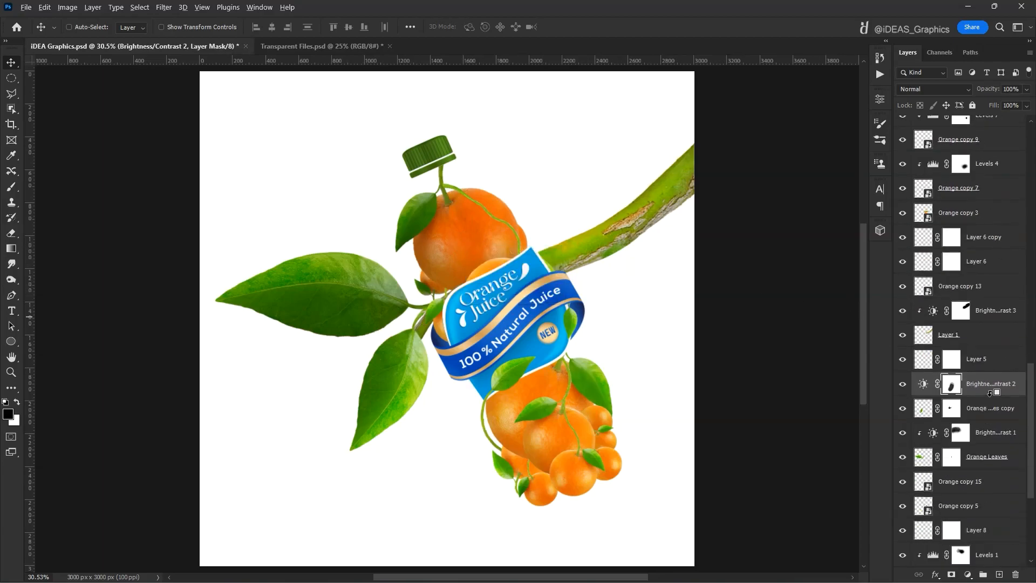
alt+click(991, 393)
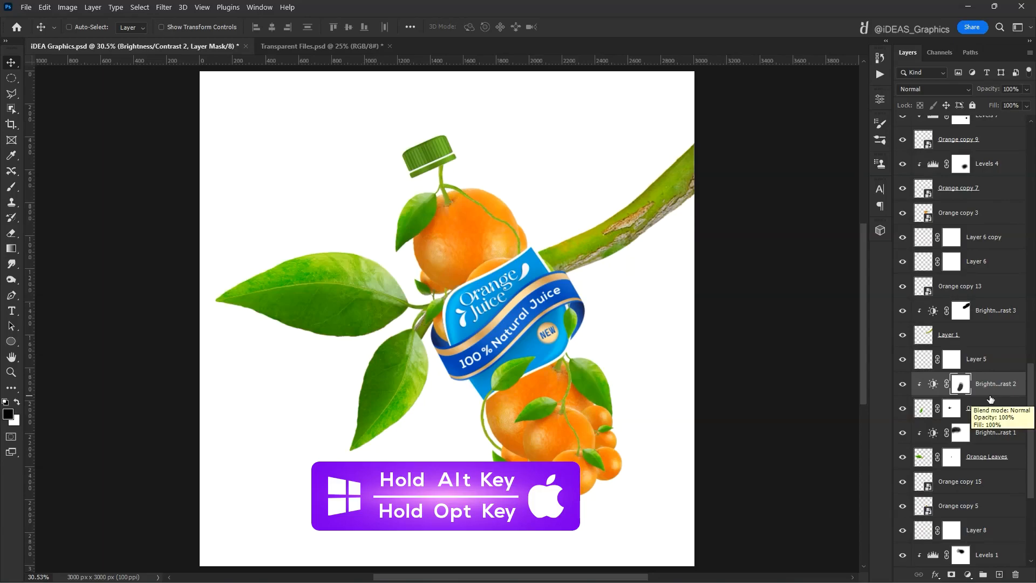
- Duplicate the six Layer 4 stem layers over the top orange and turn the merged copy into a blurred black shadow
scroll(490, 217, up, 6)
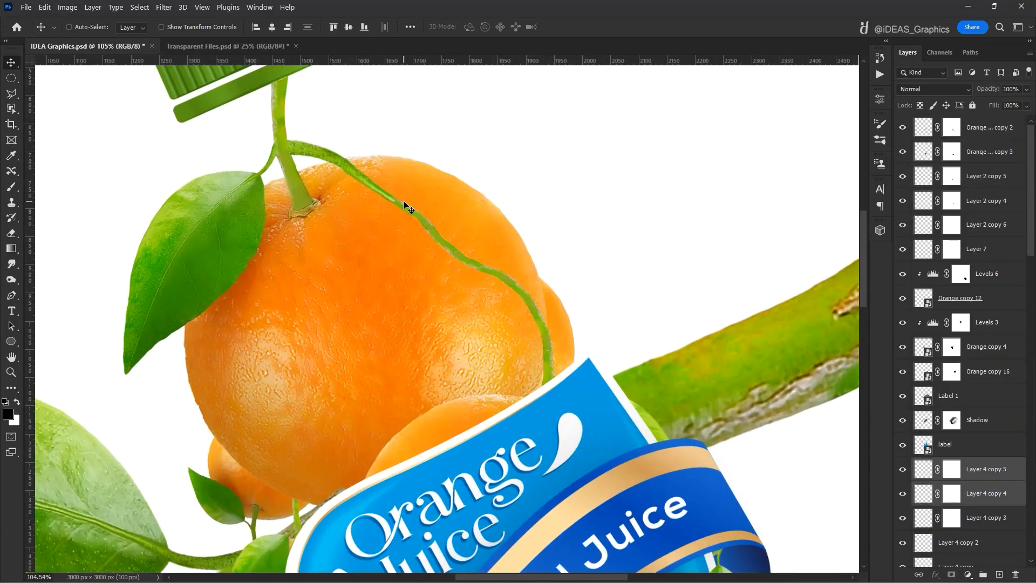
drag(476, 341, 509, 328)
key(ctrl+z)
shift+click(971, 518)
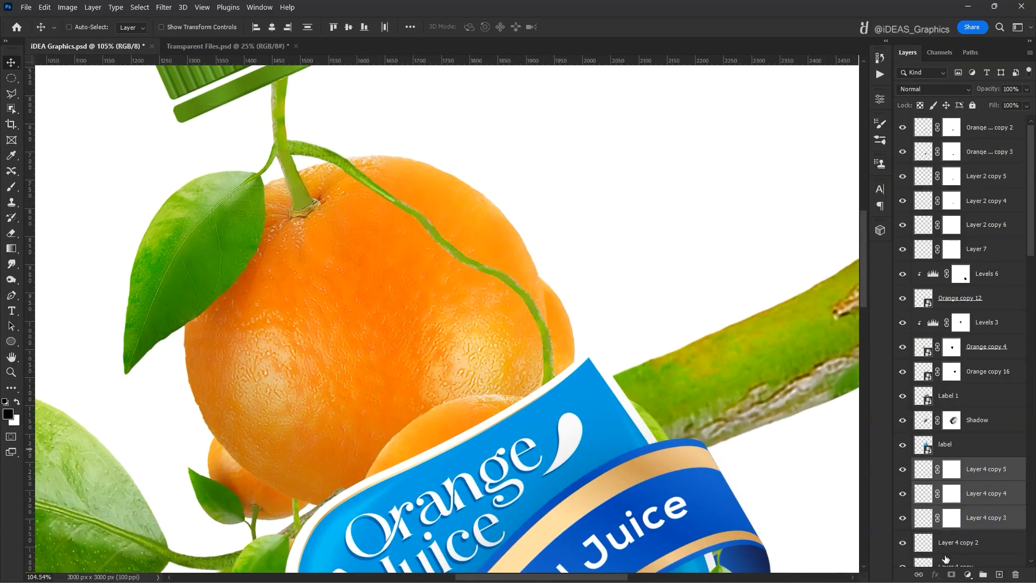
ctrl+click(943, 547)
scroll(943, 547, down, 2)
ctrl+click(965, 473)
ctrl+click(967, 495)
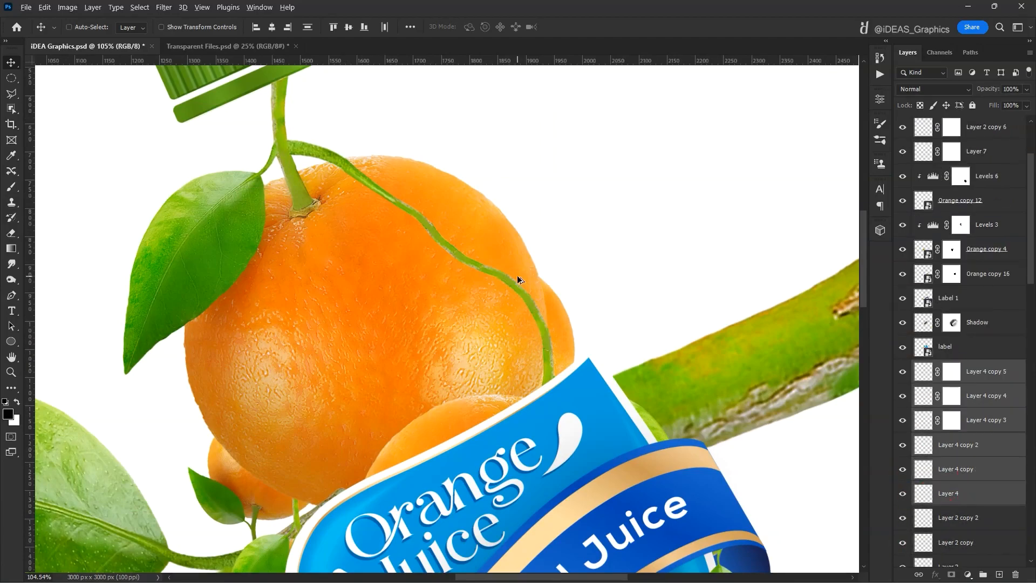
alt+drag(521, 282, 472, 312)
key(ctrl+e)
key(alt+shift+BackSpace)
key(ctrl+alt+f)
- Rotate and reposition the stem shadow on the top orange, and set its opacity to 45%
key(ctrl+t)
drag(443, 227, 501, 243)
drag(589, 204, 600, 229)
drag(495, 201, 468, 202)
key(Return)
key(4)
key(5)
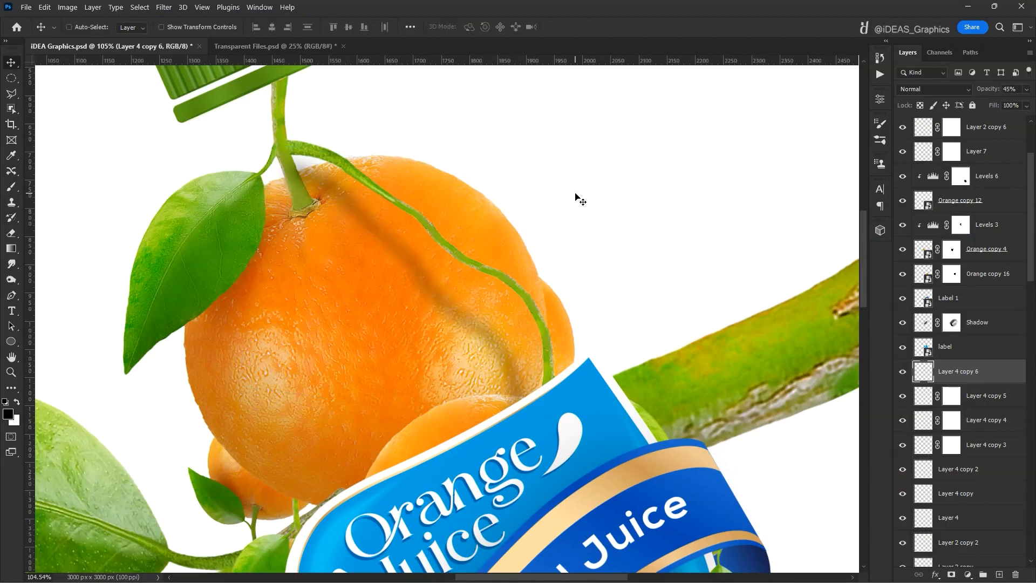
- Add a layer mask to the Layer 4 copy 6 stem shadow
click(951, 575)
scroll(442, 167, down, 5)
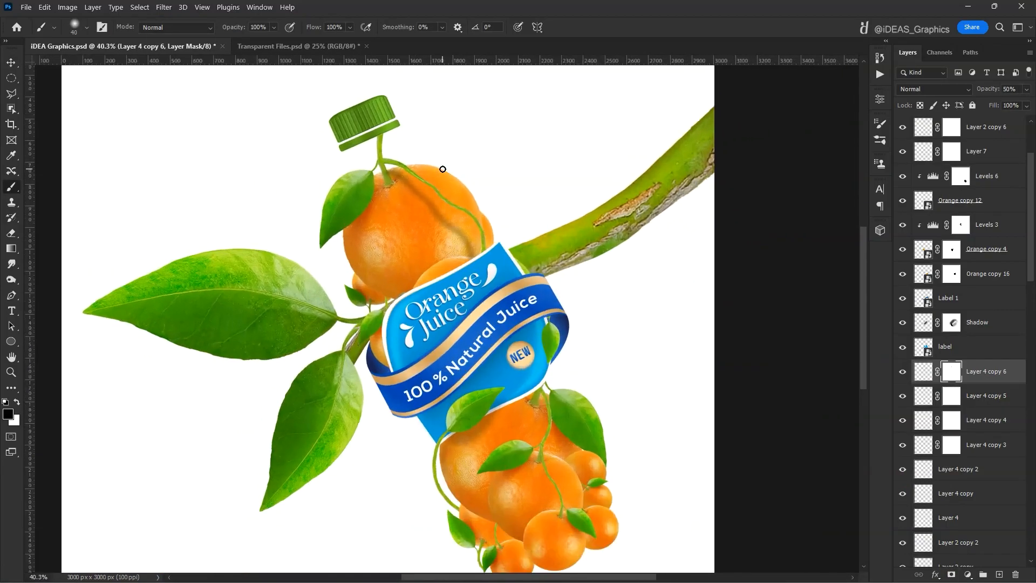
scroll(464, 162, up, 1)
scroll(526, 208, down, 2)
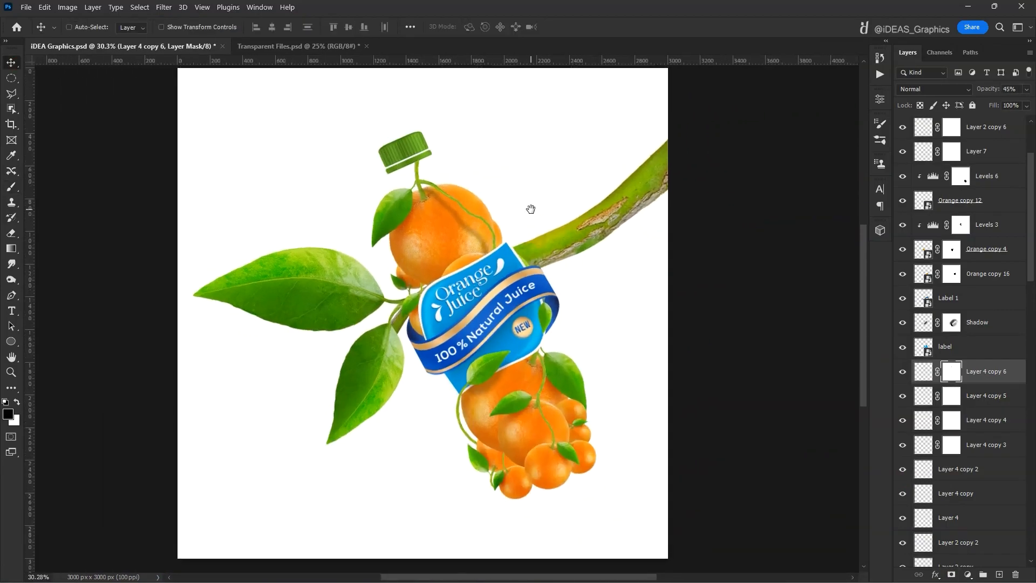
- Merge the Orange Leaves copy 3 and Layer 2 copy 5 shadow layers and set the merged layer's opacity to 33%
ctrl+click(488, 413)
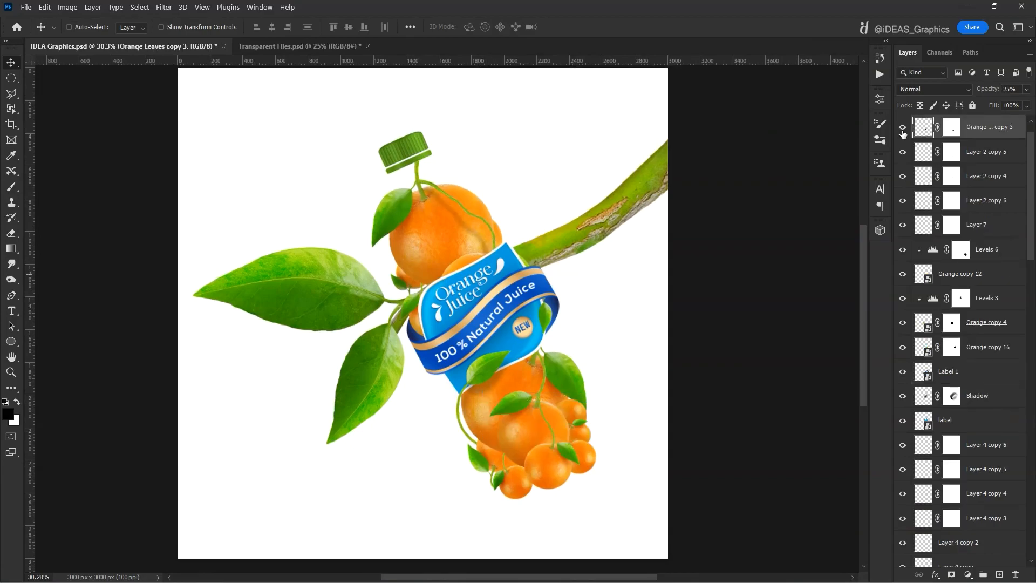
click(903, 153)
shift+click(978, 147)
key(ctrl+e)
key(2)
key(3)
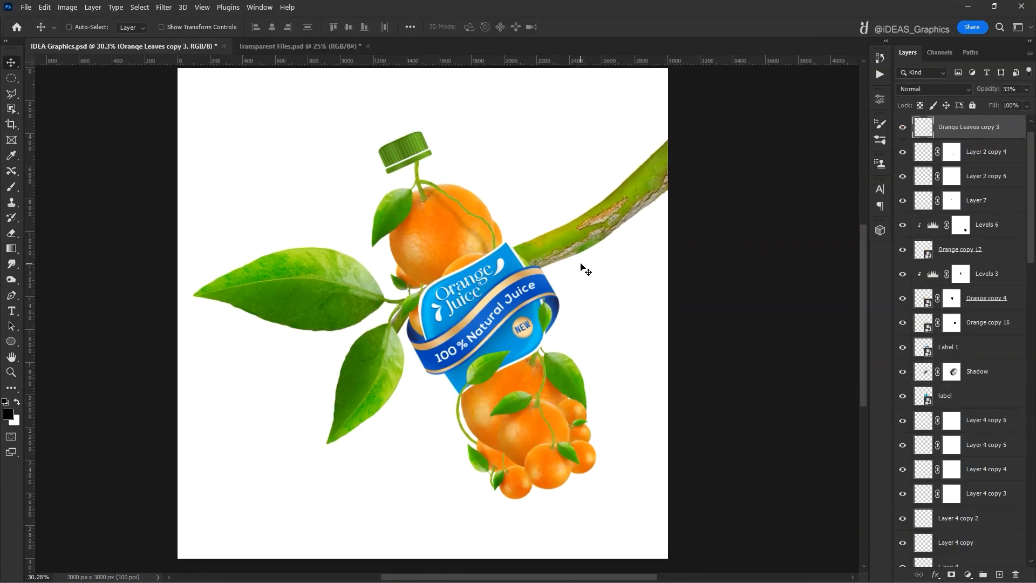
- Mask the merged Orange Leaves copy 3 shadow and paint black where it spills past the lower orange's edge
scroll(527, 439, up, 4)
right_click(392, 261)
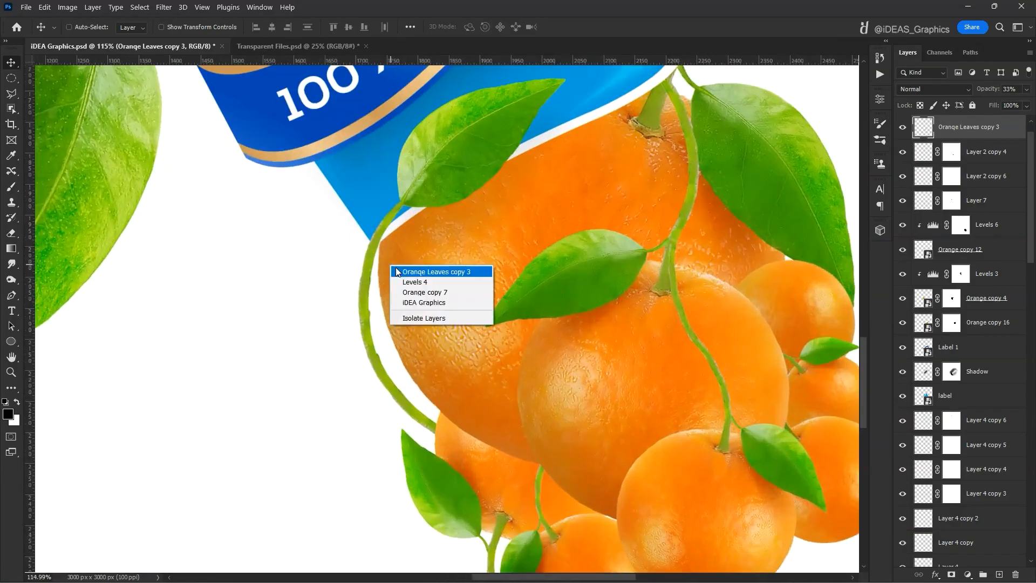
click(426, 280)
drag(468, 222, 450, 276)
right_click(430, 269)
click(463, 279)
scroll(984, 161, up, 1)
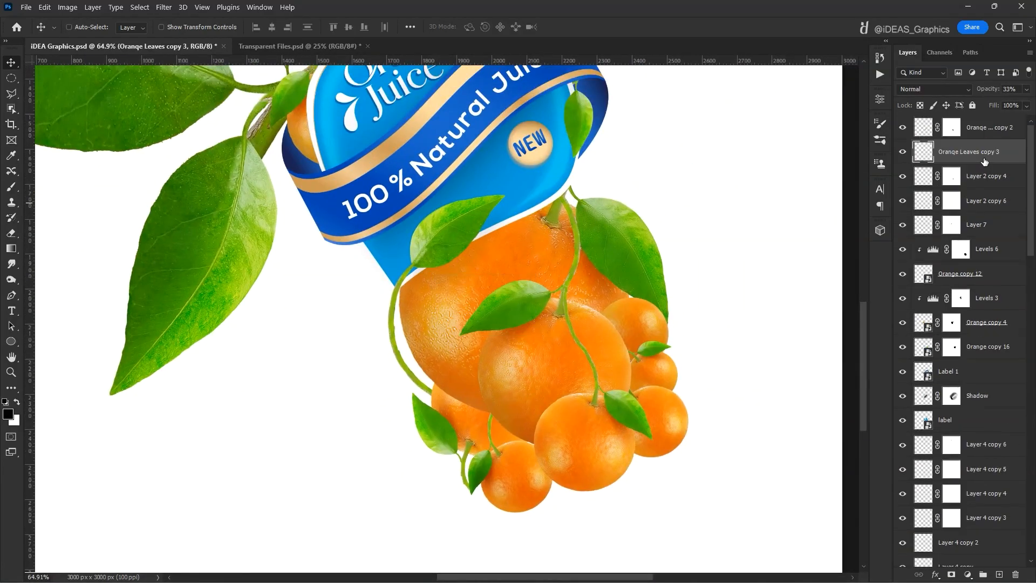
drag(539, 243, 460, 318)
click(951, 574)
key(b)
scroll(394, 306, up, 6)
drag(393, 320, 398, 279)
scroll(402, 327, down, 7)
- Duplicate the Layer 2 stem pieces above the lower oranges as one merged layer and fill it with black
key(v)
scroll(548, 271, up, 5)
right_click(568, 280)
click(583, 286)
scroll(572, 282, up, 5)
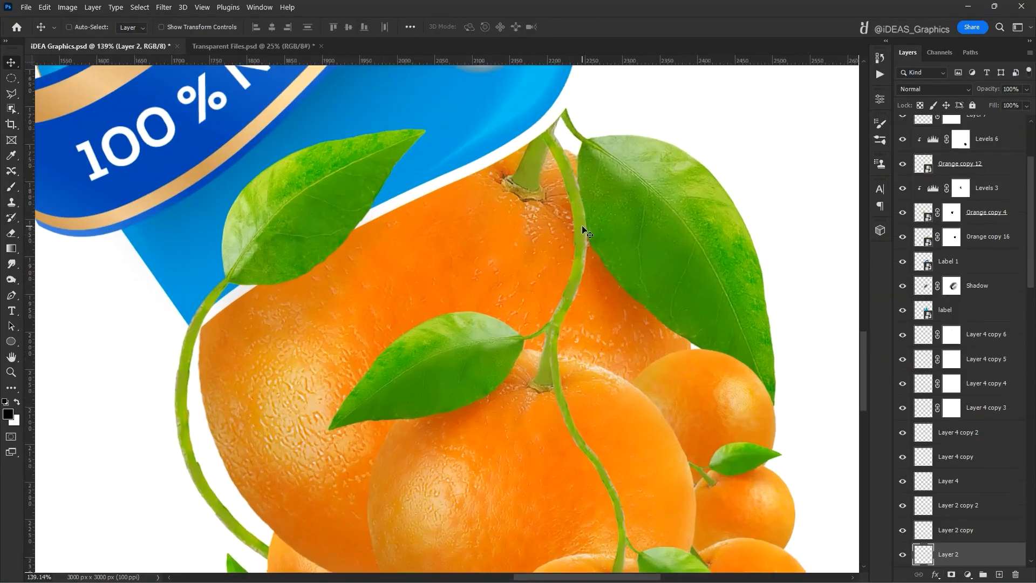
ctrl+shift+click(584, 231)
ctrl+shift+click(571, 179)
drag(565, 314, 522, 286)
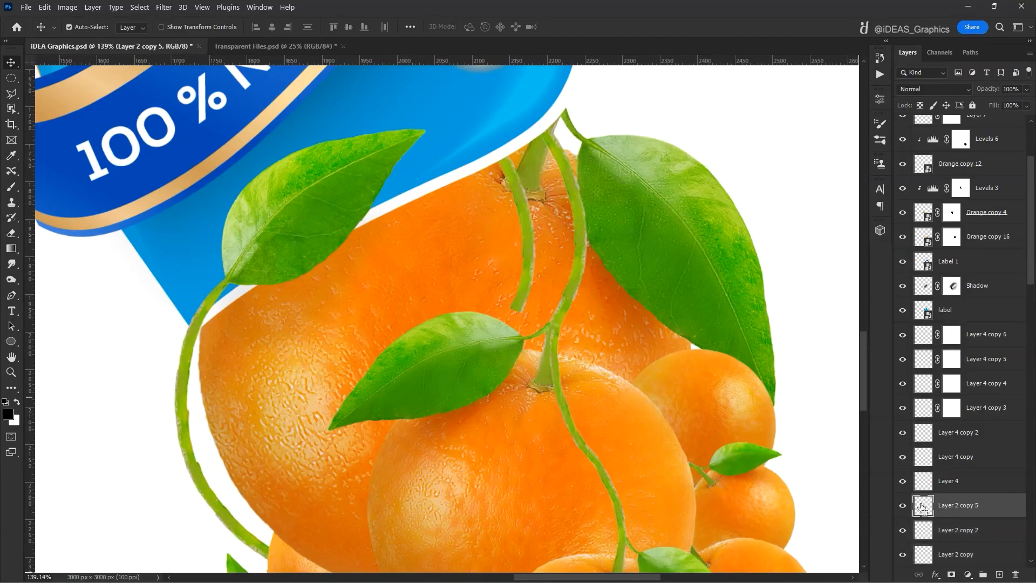
key(alt+BackSpace)
key(ctrl+d)
drag(571, 215, 570, 218)
- Rotate and reposition the black stem copy with Free Transform so it falls beside the stem
key(ctrl+t)
drag(591, 178, 607, 214)
drag(556, 200, 546, 208)
key(Return)
- Move the stem shadow several levels down the layer stack and set its opacity to 44%
key(ctrl+[)
key(ctrl+[)
key(ctrl+[)
key(ctrl+[)
key(ctrl+[)
key(ctrl+[)
key(4)
key(4)
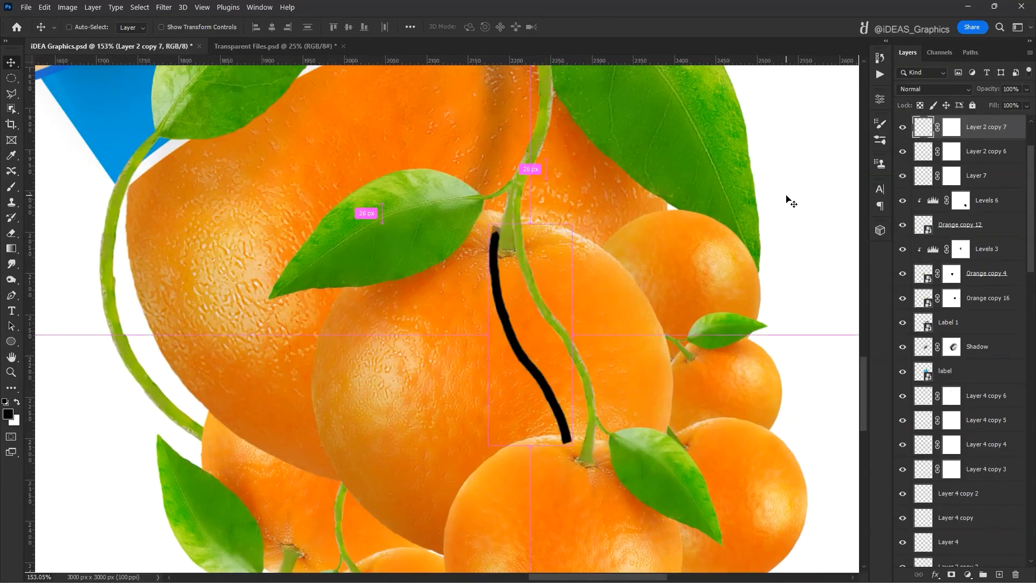
- Set the black stem copy on the middle orange to 55% opacity and blur it by reapplying the last filter
key(5)
key(5)
click(164, 7)
click(170, 20)
scroll(539, 284, down, 5)
scroll(576, 264, down, 3)
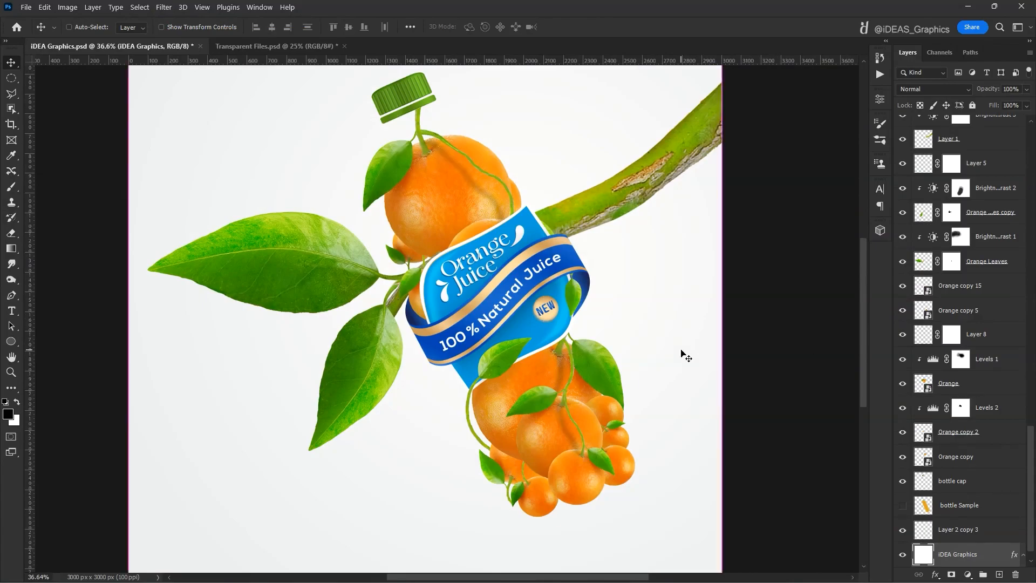
- Group all the layers above the iDEA Graphics background layer
scroll(681, 354, down, 2)
scroll(972, 216, up, 3)
key(ctrl+g)
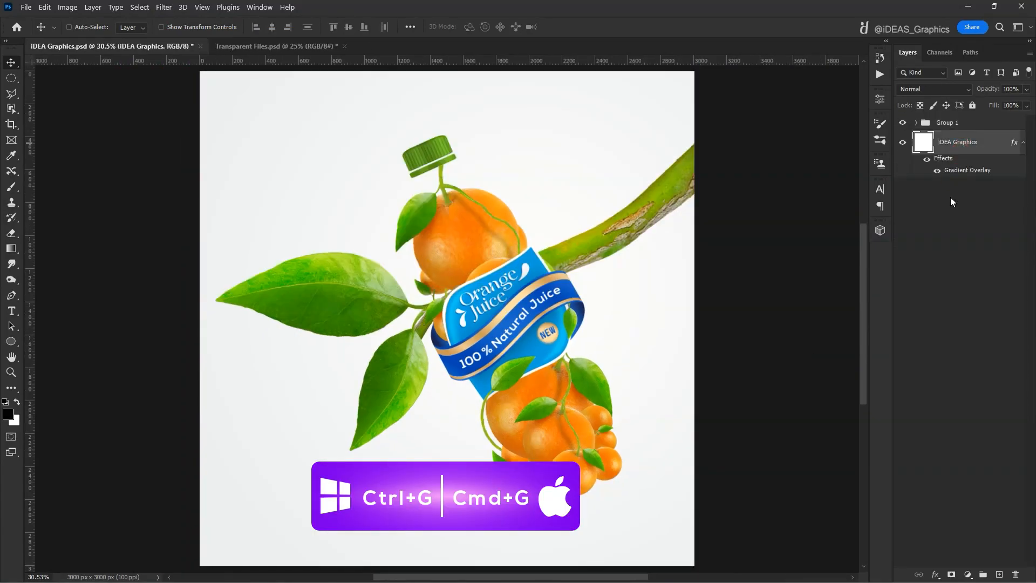
- Open the gradient of the iDEA Graphics layer's Gradient Overlay and add a color stop at 80%
right_click(945, 438)
click(947, 534)
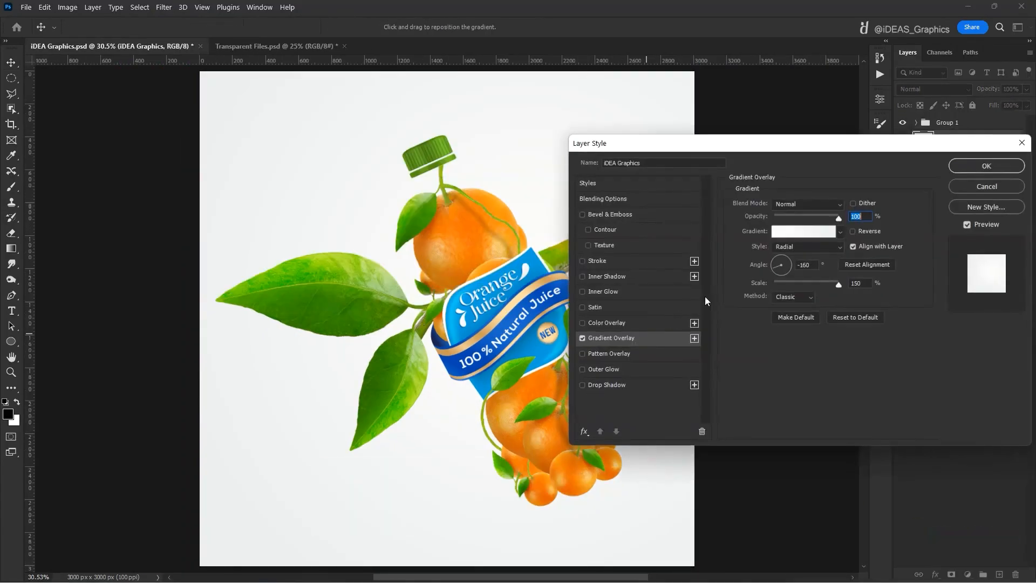
click(791, 234)
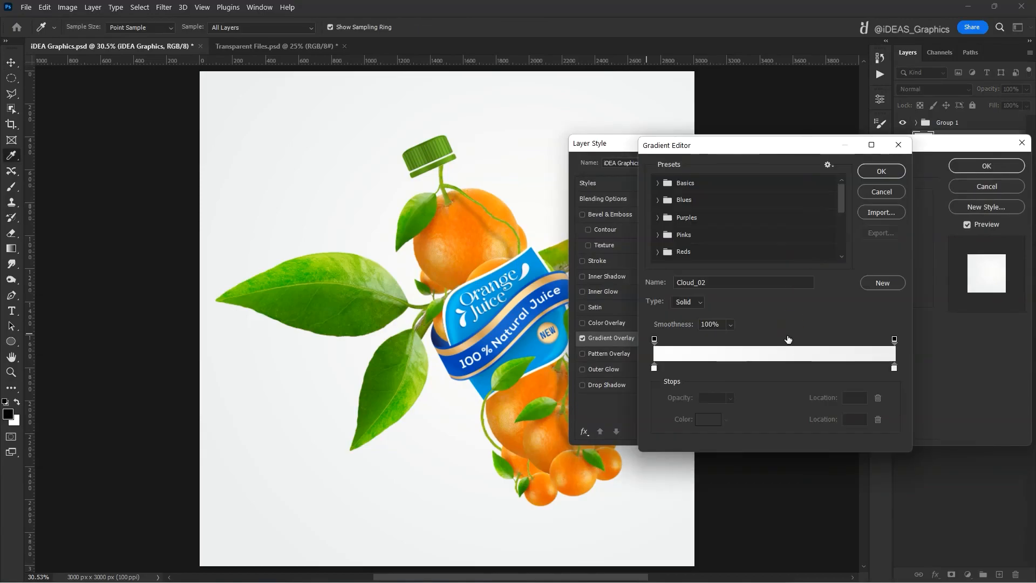
click(848, 370)
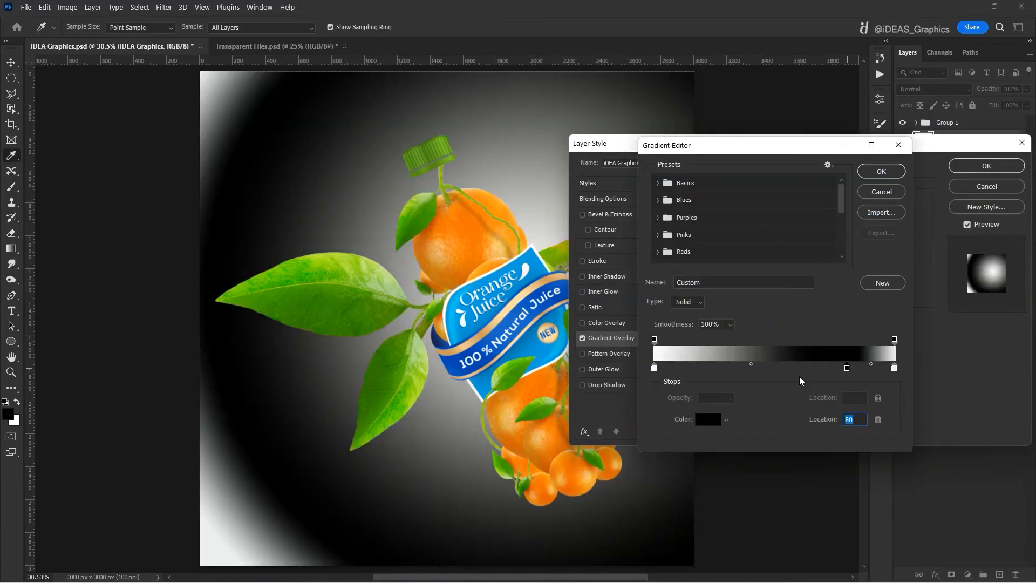
- Set the gradient's end stop color to dark blue 0045b3
click(894, 369)
click(709, 419)
click(702, 418)
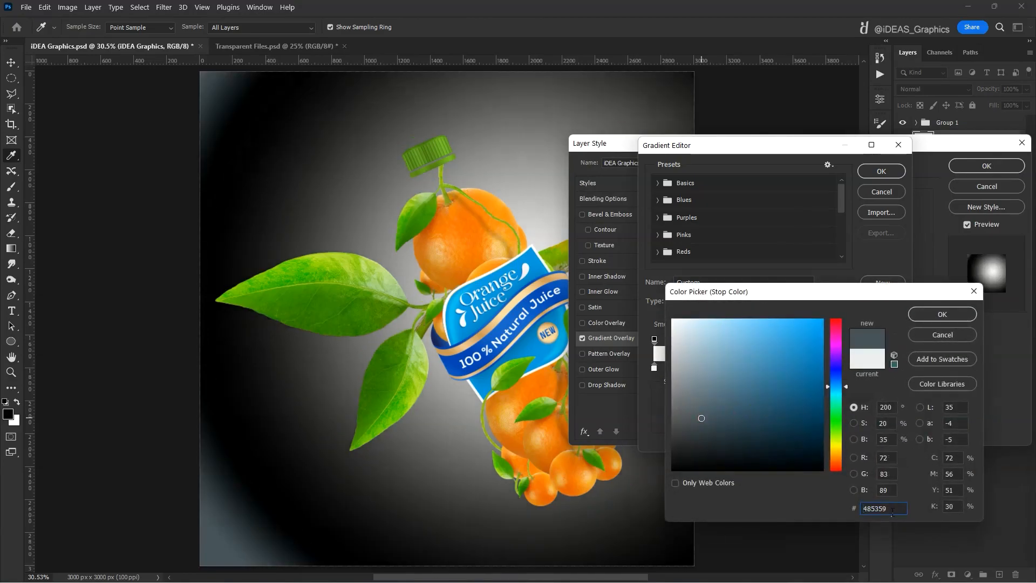
double_click(891, 513)
text(0045b3)
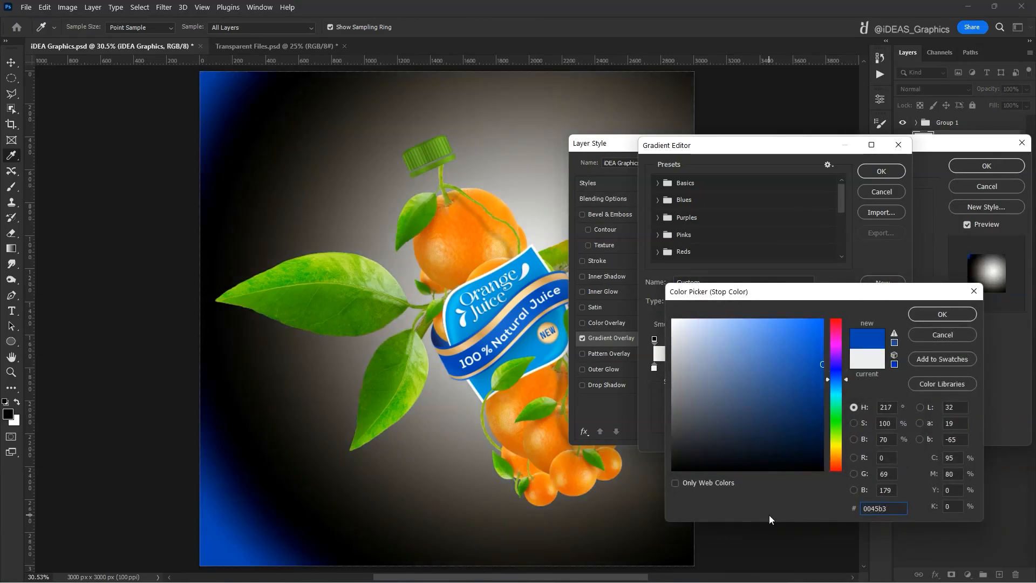
click(911, 318)
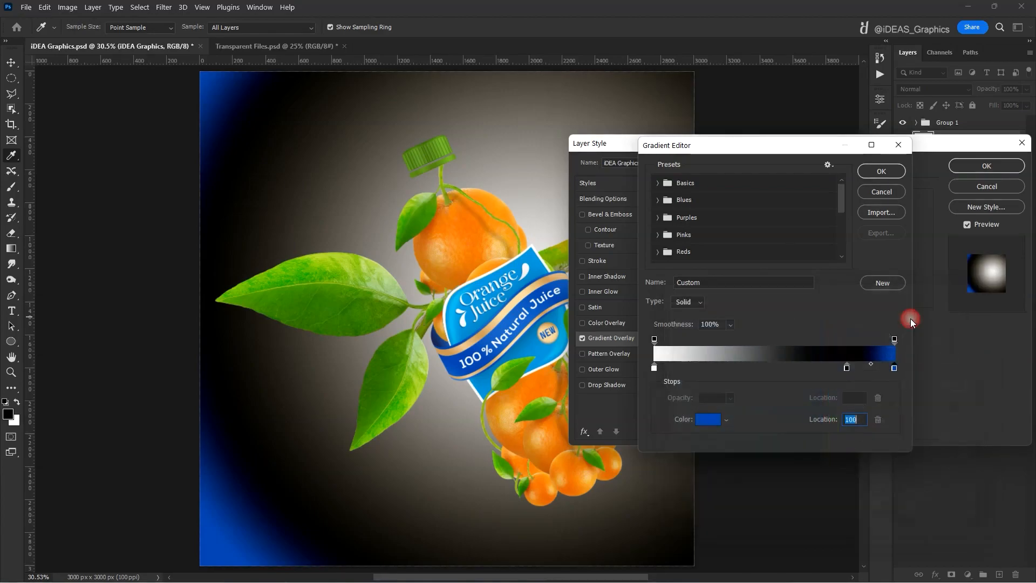
- Set the color of the gradient stop at 80% to light blue 04a0e1
click(847, 368)
click(710, 422)
click(710, 420)
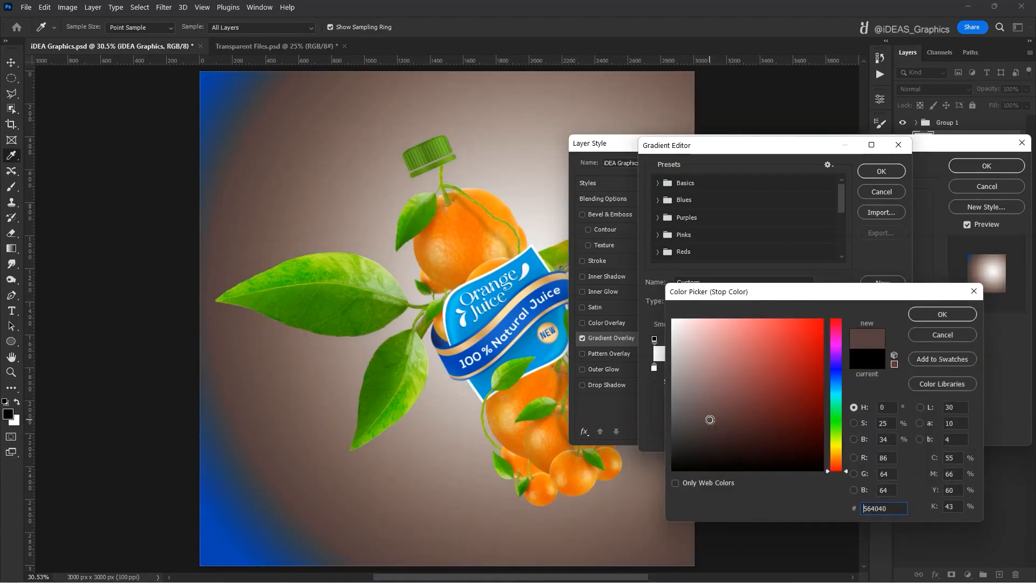
text(04a0e1)
click(925, 310)
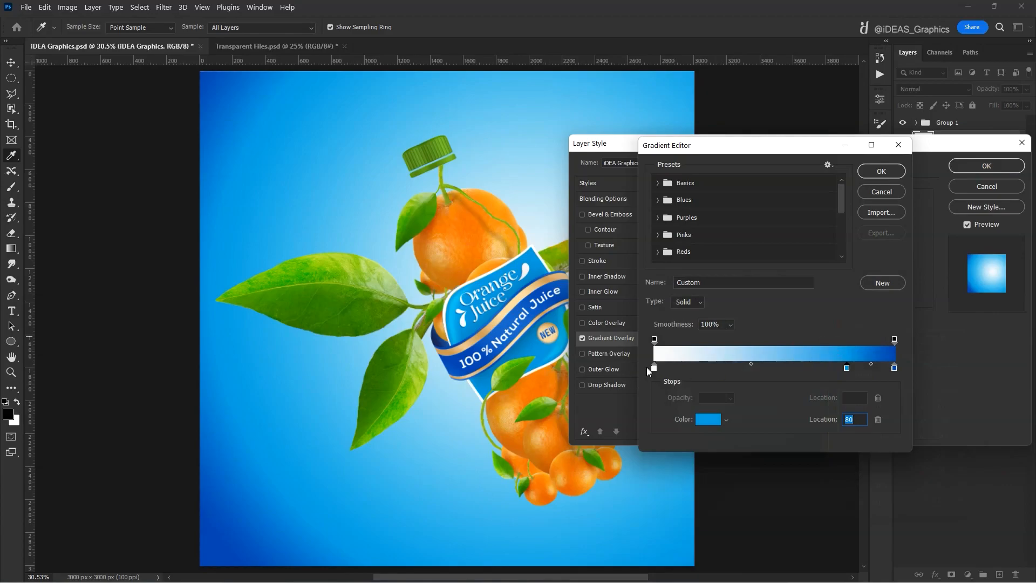
- Place the light blue stop at 70%, move the white and dark blue stops inward, and apply the Gradient Overlay
drag(847, 369, 820, 372)
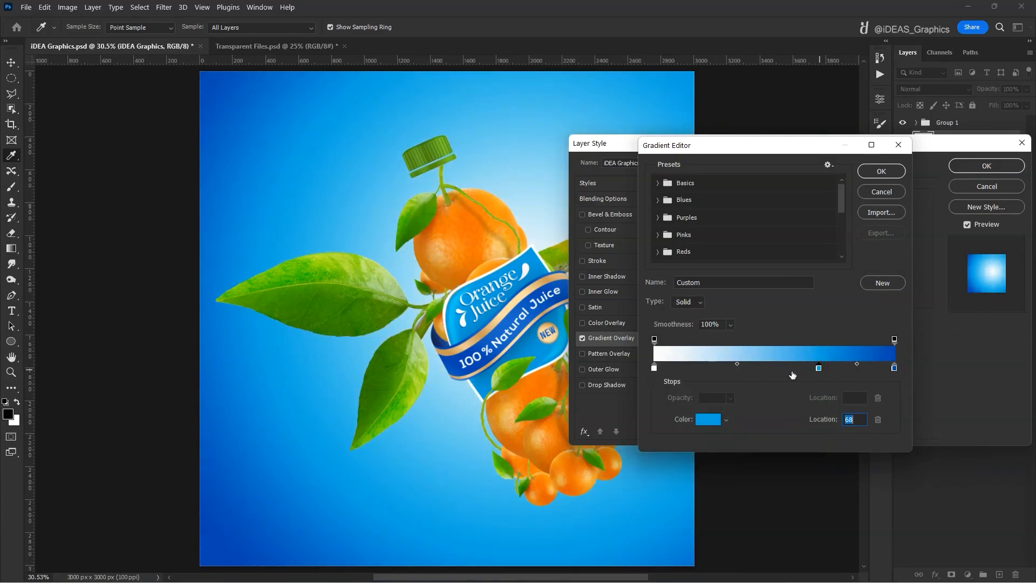
drag(655, 369, 739, 368)
drag(820, 369, 833, 369)
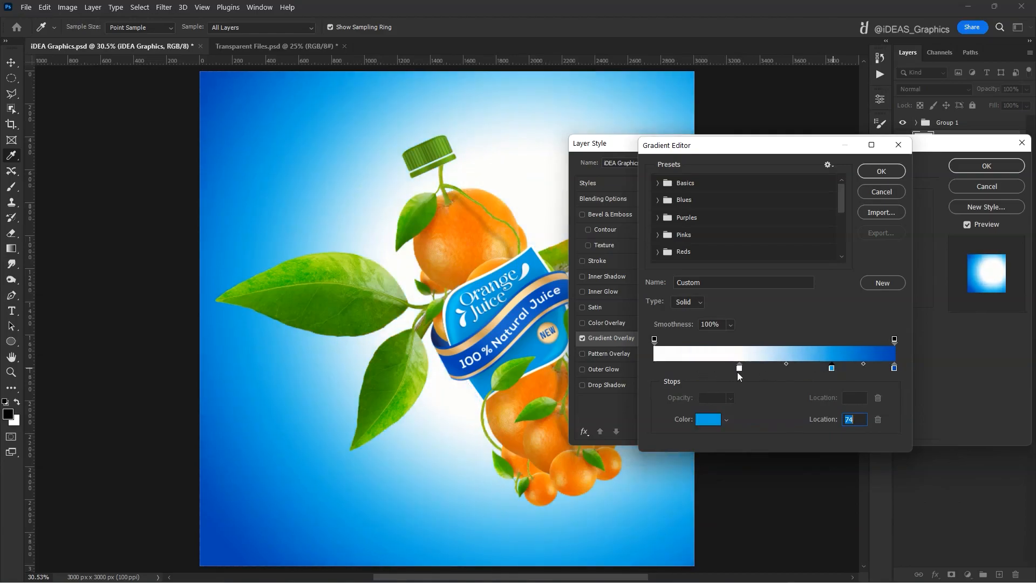
drag(739, 369, 743, 371)
drag(894, 368, 824, 369)
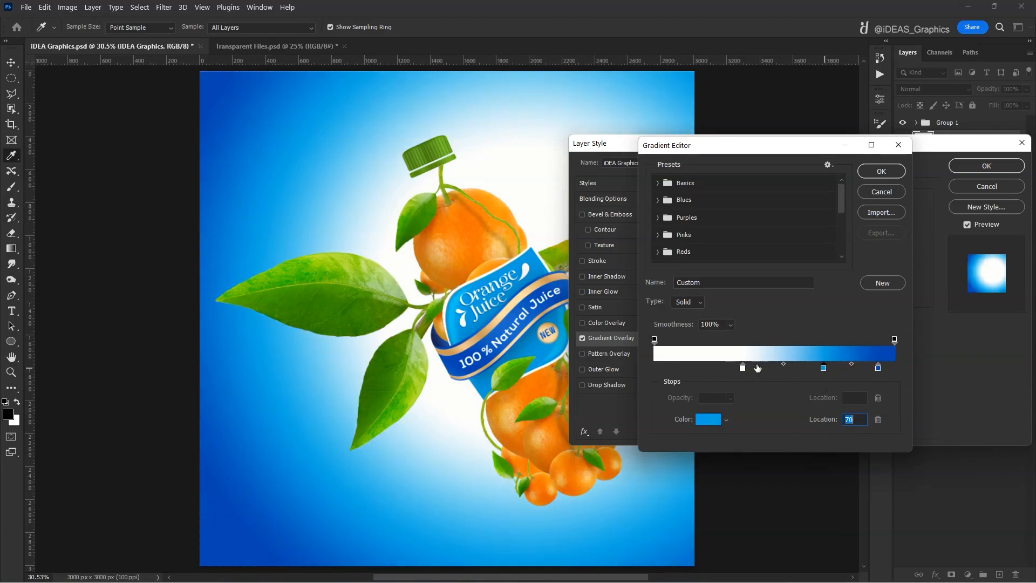
drag(743, 368, 746, 367)
click(879, 368)
click(894, 174)
click(986, 166)
- Add a Hue/Saturation adjustment layer clipped to the bottle cap layer
key(v)
right_click(435, 155)
click(449, 167)
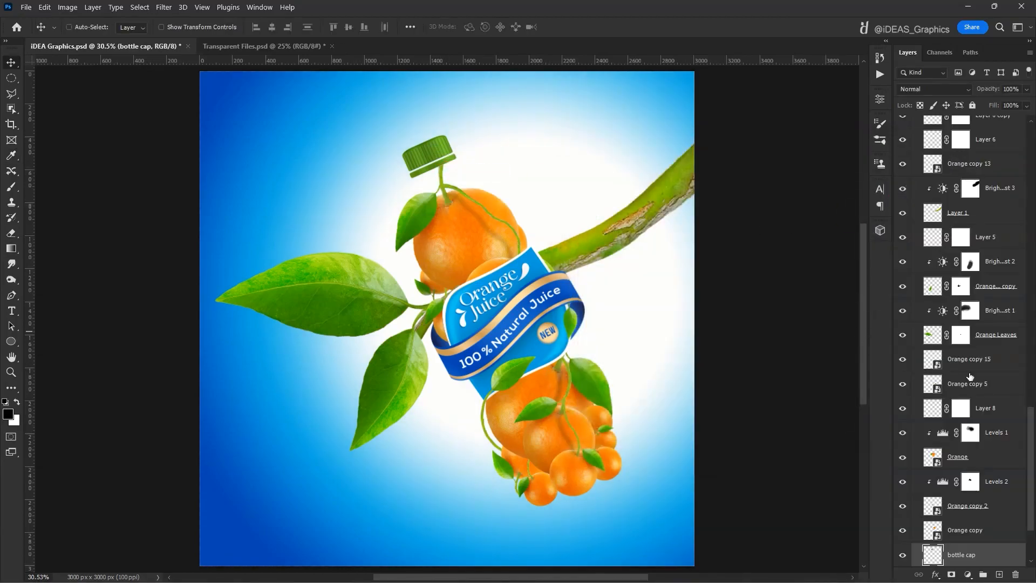
click(903, 459)
click(902, 459)
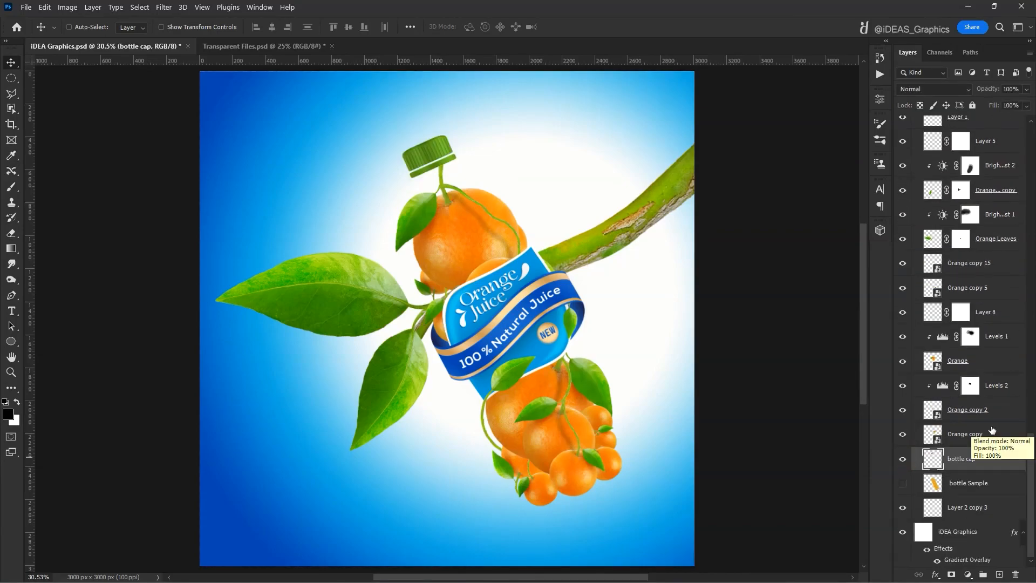
click(968, 576)
click(966, 444)
click(778, 296)
- Turn the bottle cap blue with hue +112 and saturation +48, and save the document
click(829, 189)
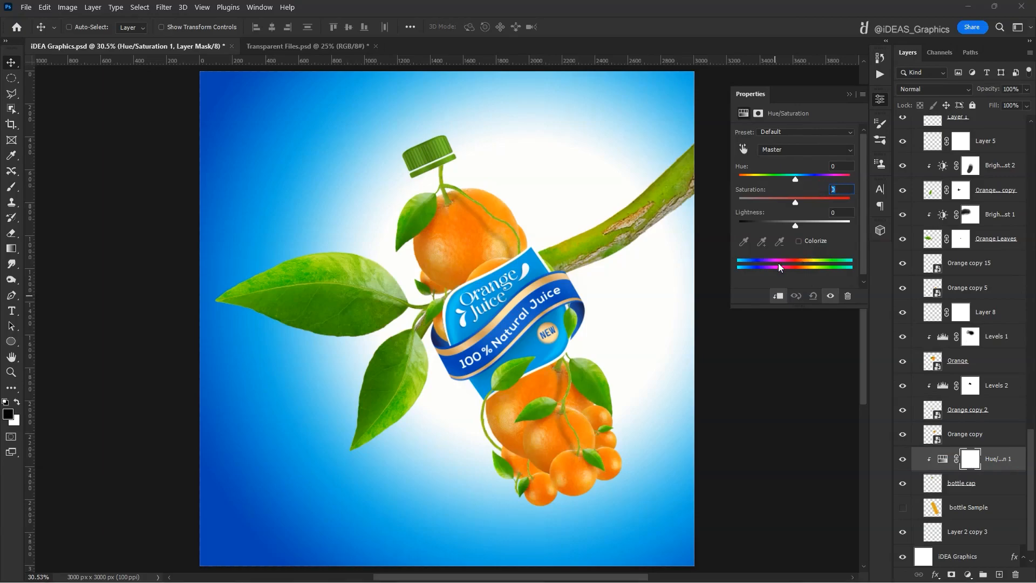
text(+48)
drag(847, 168, 801, 177)
text(+112+8)
click(849, 94)
key(ctrl+s)
- Paint black on the Orange Leaves mask to trim the branch tip beside the label's upper-left edge
drag(440, 299, 482, 257)
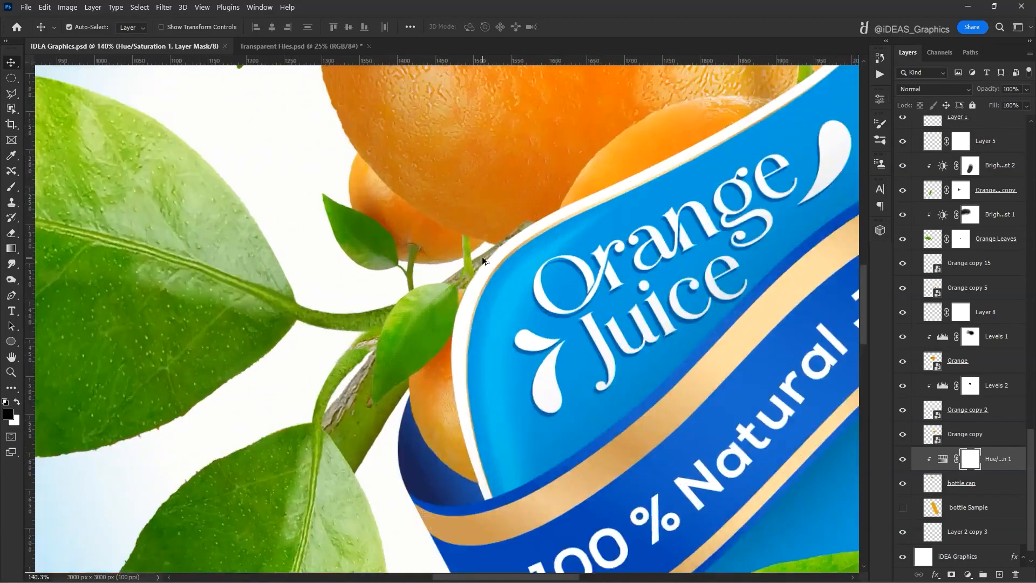
scroll(483, 258, up, 13)
right_click(488, 258)
click(512, 263)
key(b)
key(0)
alt+right_click(530, 194)
scroll(593, 199, down, 11)
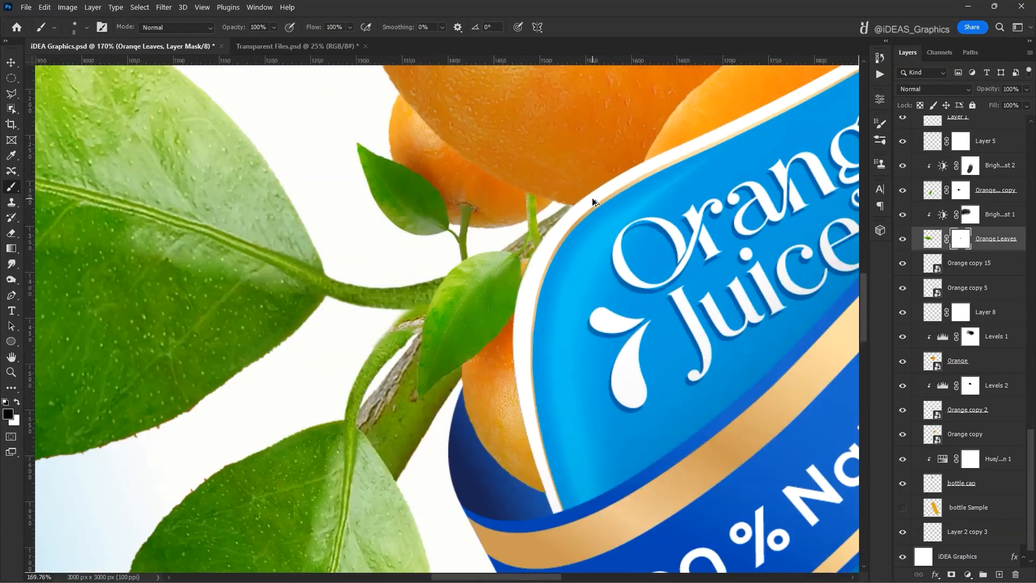
- Fit the whole artwork in view, collapse Group 1 and save the document
key(ctrl+0)
key(v)
scroll(949, 243, up, 15)
click(916, 123)
key(ctrl+s)
- Edit the iDEA Graphics layer's Gradient Overlay, moving the light blue stop to 64% and the white stop to 30%
click(945, 146)
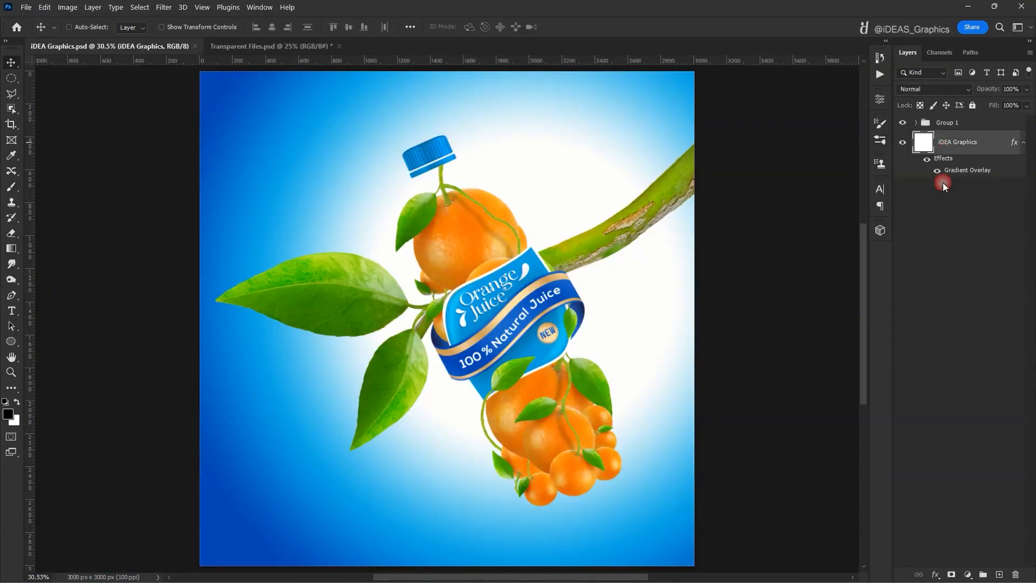
click(936, 574)
click(951, 543)
click(807, 232)
click(824, 368)
text(64)
drag(746, 368, 726, 369)
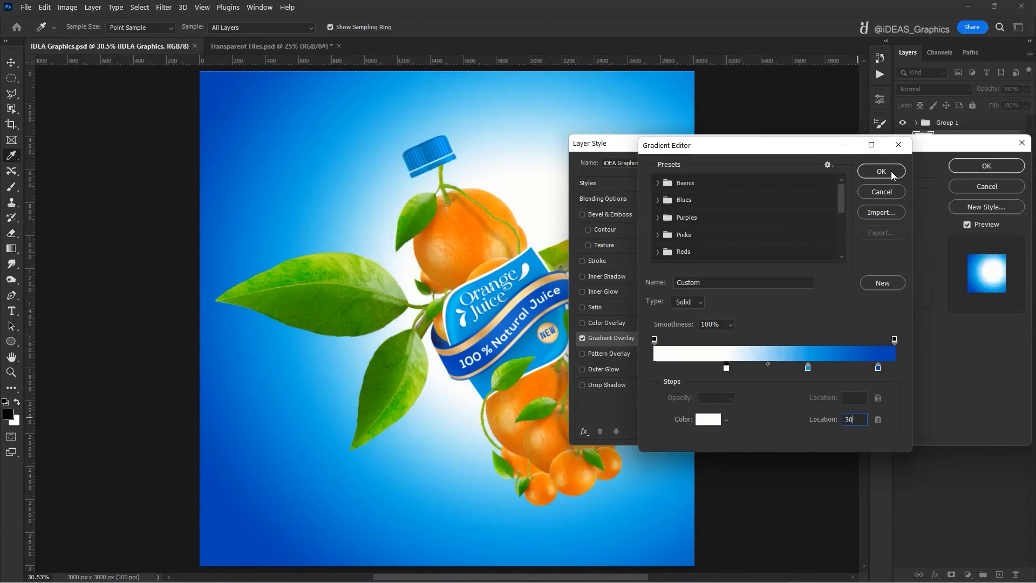
click(891, 171)
click(987, 166)
- Darken the bottle cap layer with a Levels adjustment, setting the midtone input level to 0.61
right_click(426, 152)
click(464, 186)
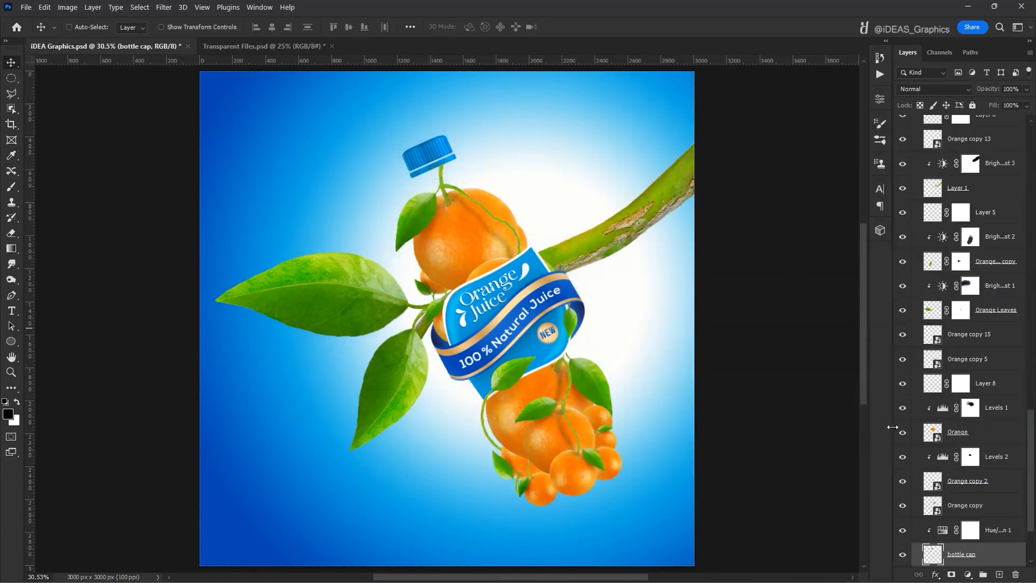
scroll(907, 485, down, 2)
click(904, 459)
click(904, 459)
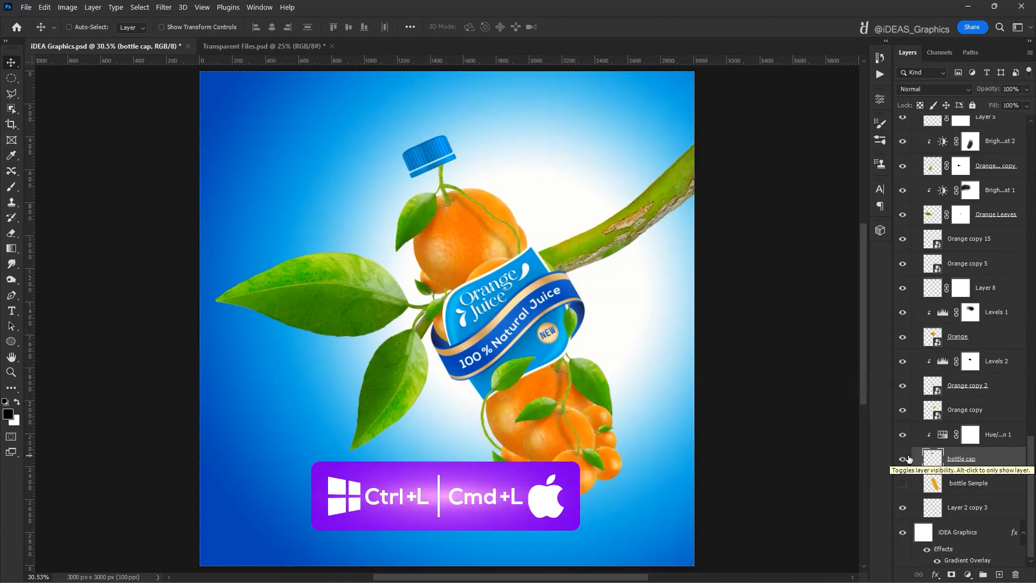
key(ctrl+l)
drag(834, 310, 857, 310)
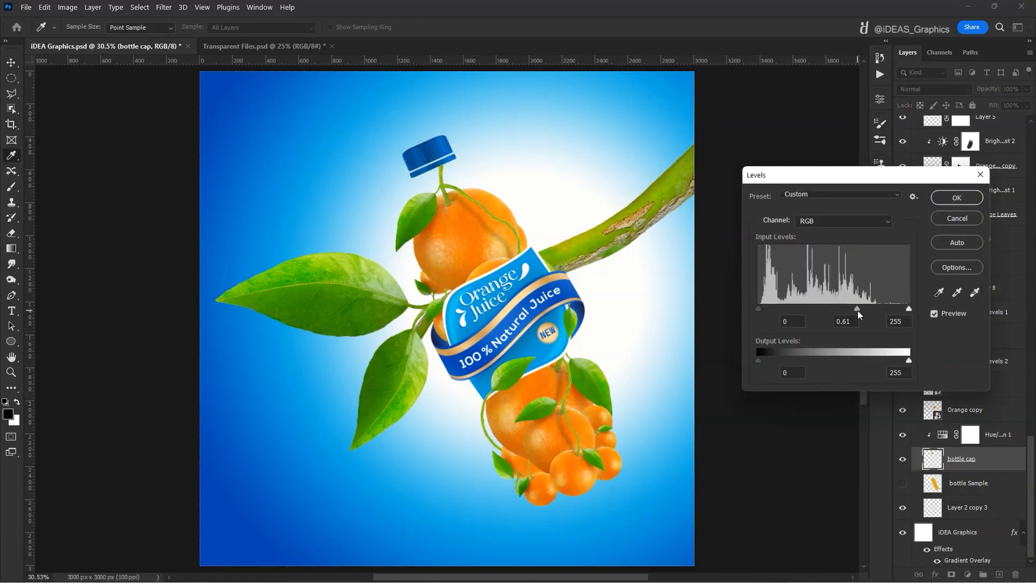
click(948, 202)
- Collapse Group 1 in the layer stack, leave it selected and save the document
drag(1031, 445, 1033, 135)
click(924, 123)
click(916, 122)
key(ctrl+s)
- Copy the white NATURAL JUICE logo artwork from iDEA Graphics .png into the bottle document and place it in the canvas's lower-left area
key(ctrl+o)
click(355, 335)
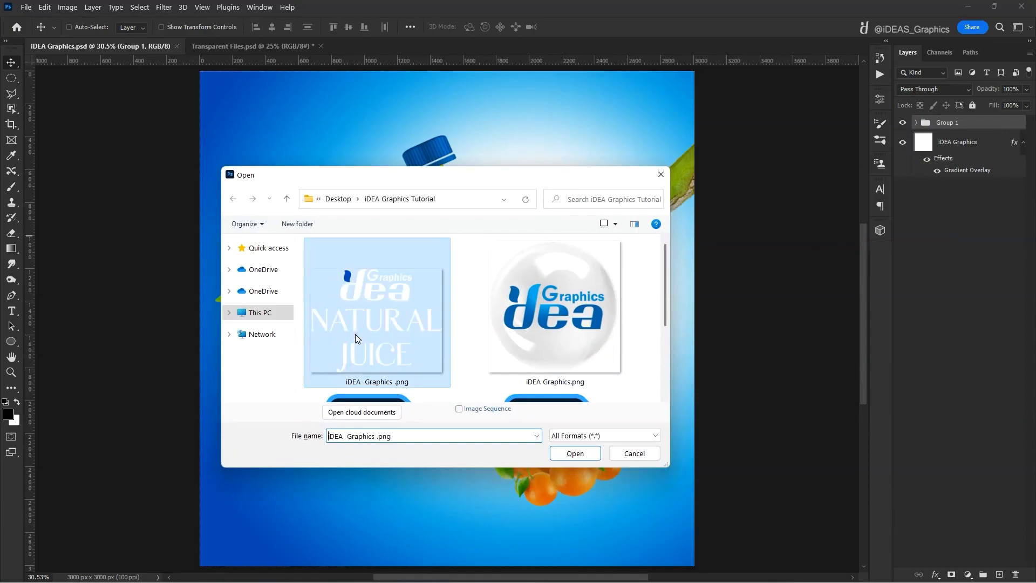
click(571, 449)
key(ctrl+a)
key(ctrl+c)
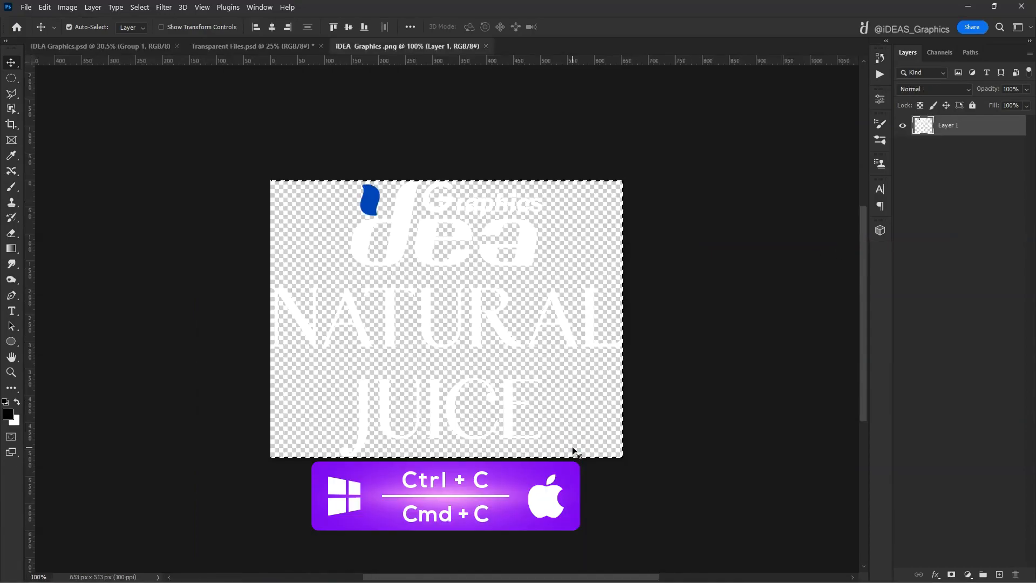
key(ctrl+w)
key(ctrl+v)
drag(448, 323, 323, 408)
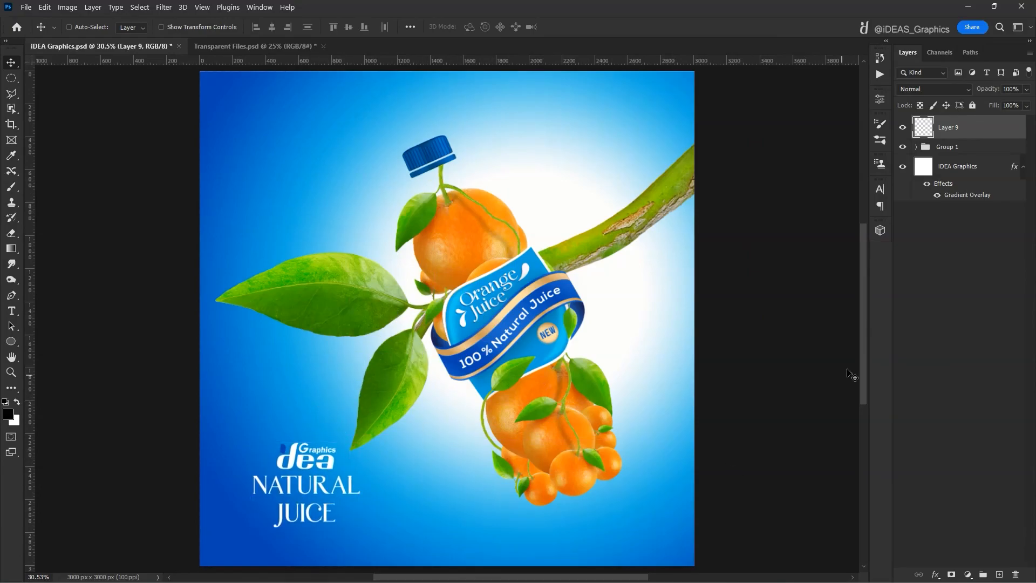
- Add a new layer directly above the iDEA Graphics background, name it Shadow and ready a much larger black brush
click(974, 175)
click(999, 574)
key(b)
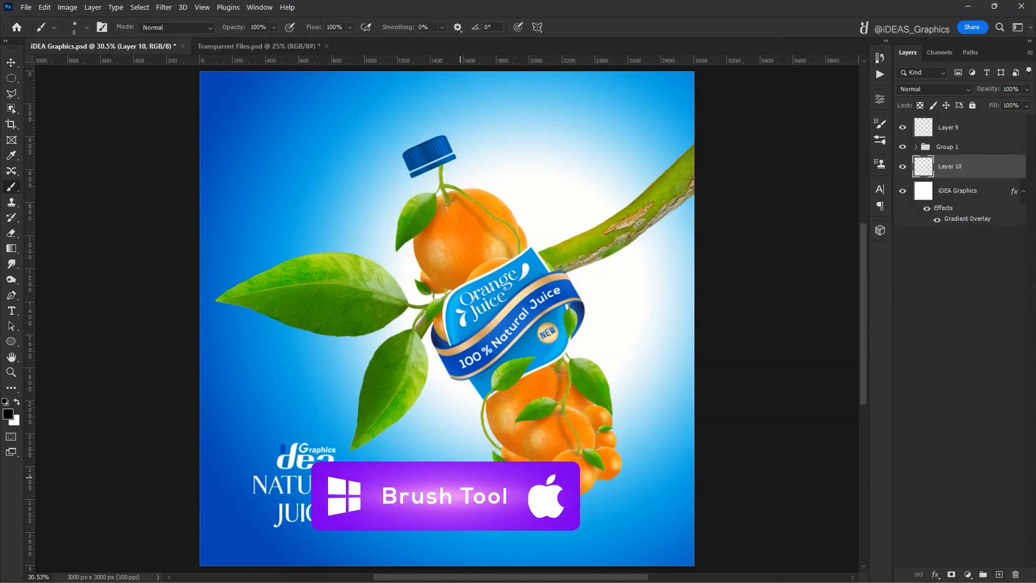
key(bracketright)
key(bracketright)
key(bracketright)
key(bracketright)
key(bracketright)
key(bracketright)
key(bracketright)
key(bracketright)
key(bracketright)
key(bracketright)
key(bracketright)
key(bracketright)
key(bracketright)
double_click(950, 166)
text(Shadow)
key(Return)
- Paint one large soft black dab on the Shadow layer and move it beneath the bottle's lowest oranges
key(bracketright)
click(392, 322)
key(v)
drag(435, 337, 538, 495)
- Free-transform the black dab into a flat, wide ellipse lying below the bottle as a ground shadow
key(ctrl+t)
drag(495, 350, 504, 454)
key(ctrl+z)
drag(495, 349, 495, 498)
drag(509, 532, 540, 499)
drag(392, 521, 277, 520)
drag(453, 515, 504, 509)
key(Return)
- Set the Shadow layer's opacity to 55% and shift the shadow slightly to sit under the bottle
key(5)
key(5)
drag(548, 452, 569, 465)
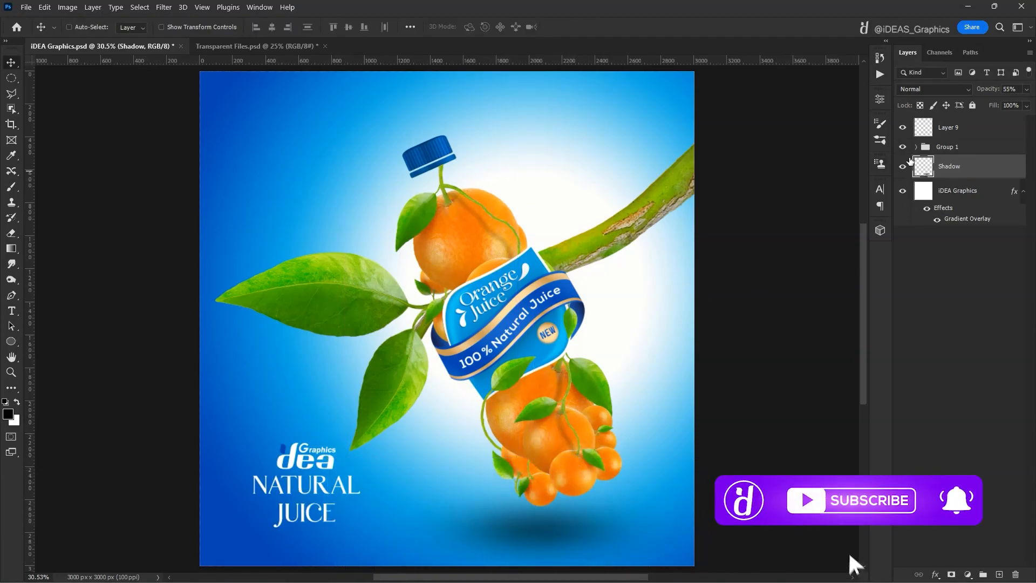
- Move Group 1 and the Shadow layer up together by about 60 px, reselect only Shadow and save the document
shift+click(939, 146)
click(904, 128)
click(903, 127)
key(shift+Up)
key(shift+Up)
key(shift+Up)
key(shift+Up)
key(shift+Up)
key(shift+Up)
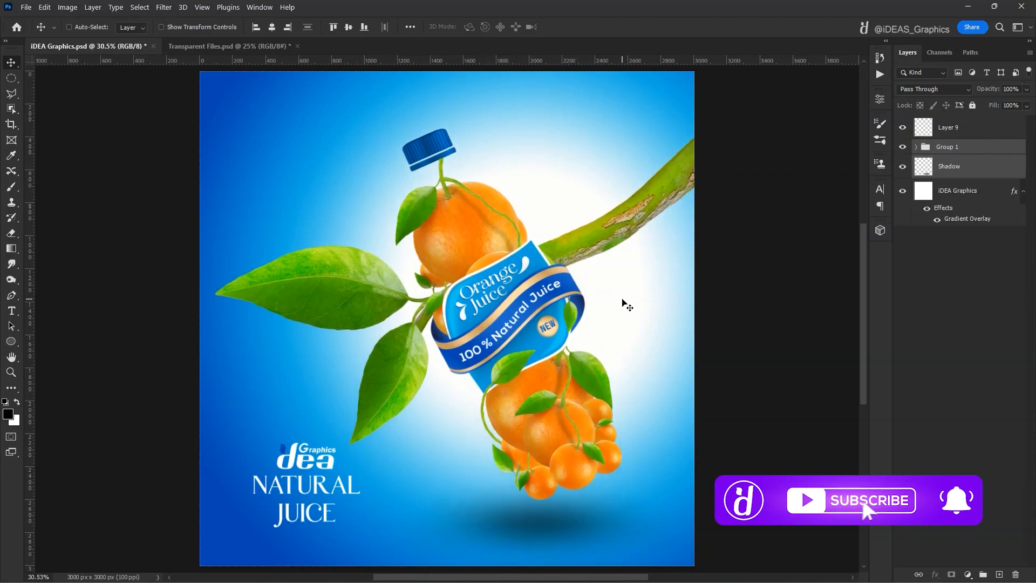
click(949, 166)
key(ctrl+s)
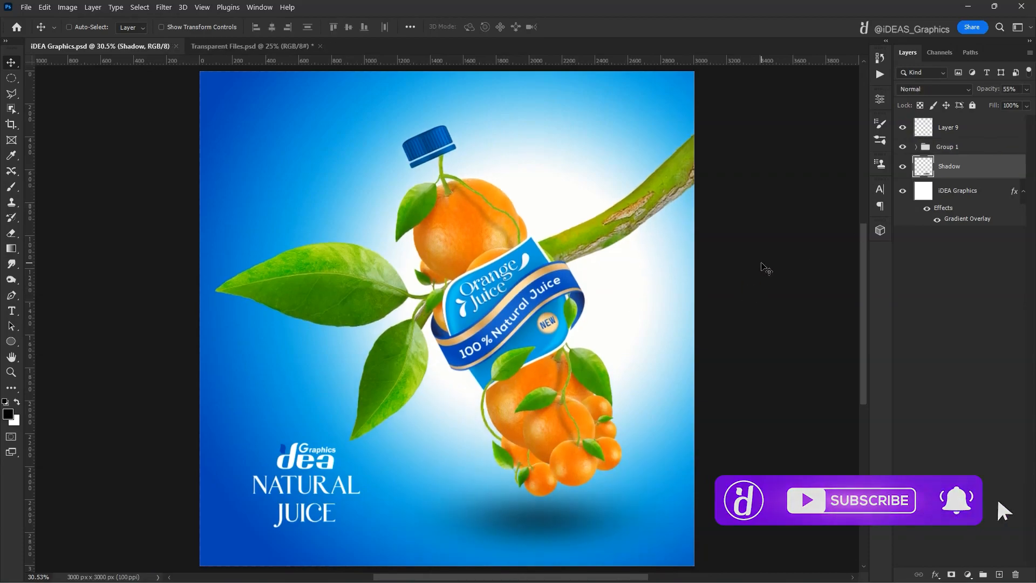